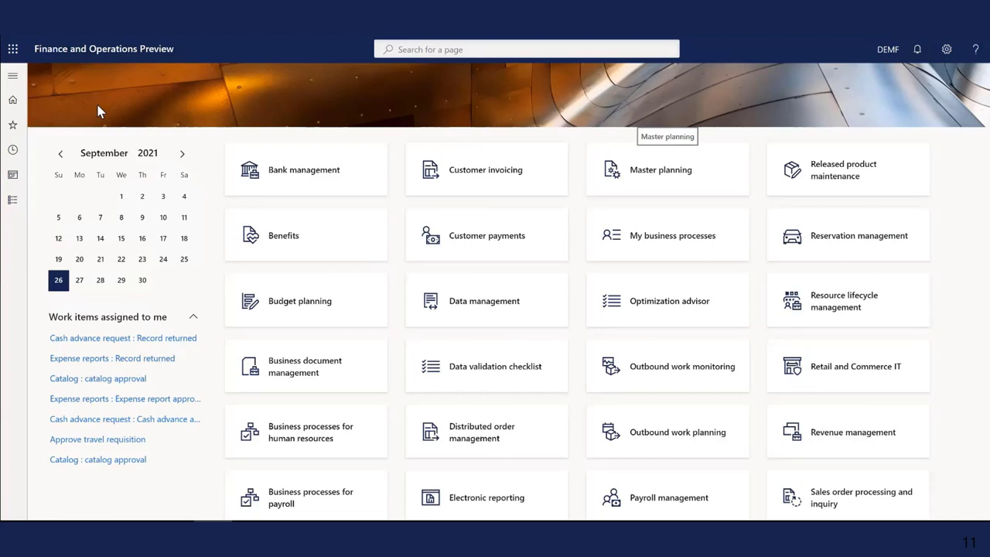
Step: Open the reporting configurations from the Electronic reporting workspace
{"action": "left_click", "coordinate": [12, 76]}
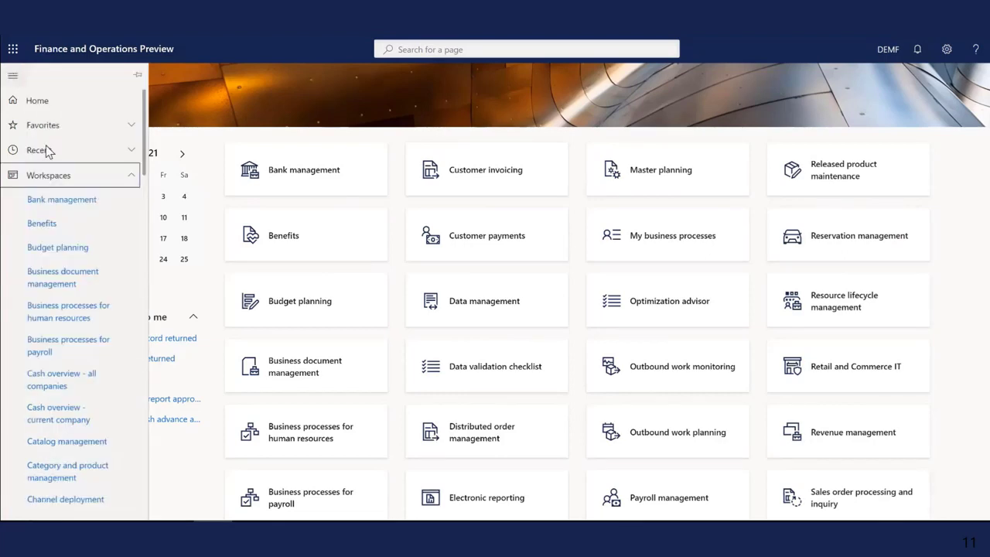
{"action": "left_click_drag", "start_coordinate": [144, 159], "coordinate": [143, 298]}
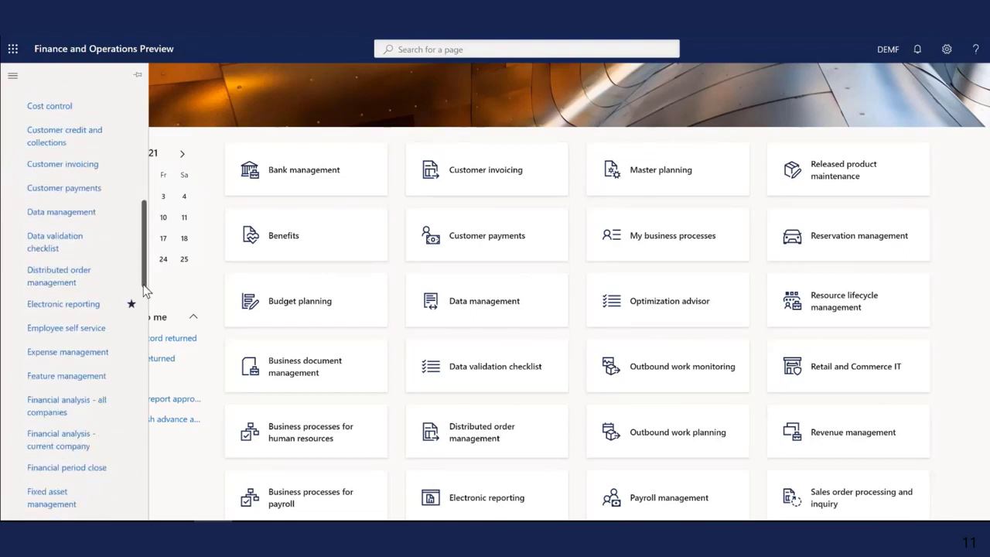
{"action": "left_click", "coordinate": [75, 300]}
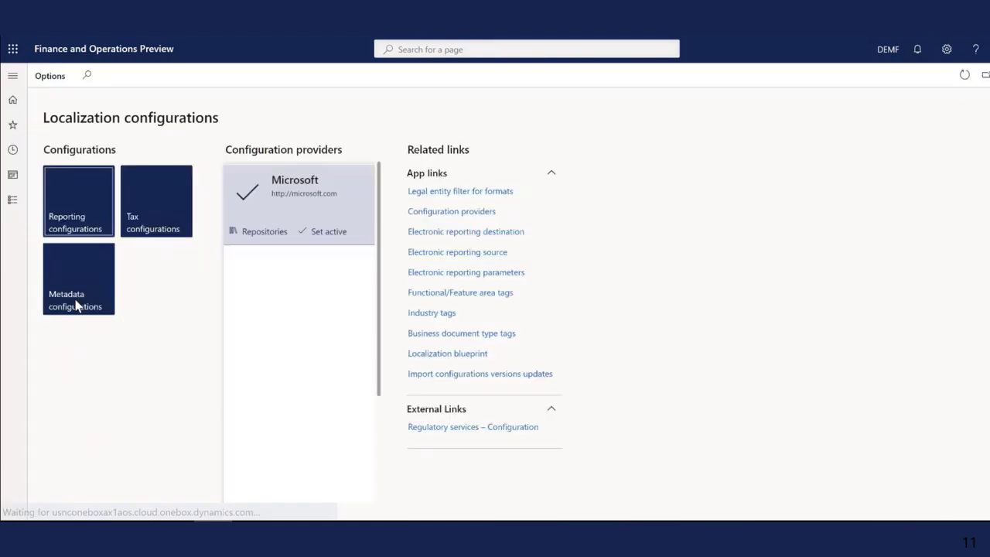
{"action": "left_click", "coordinate": [81, 215]}
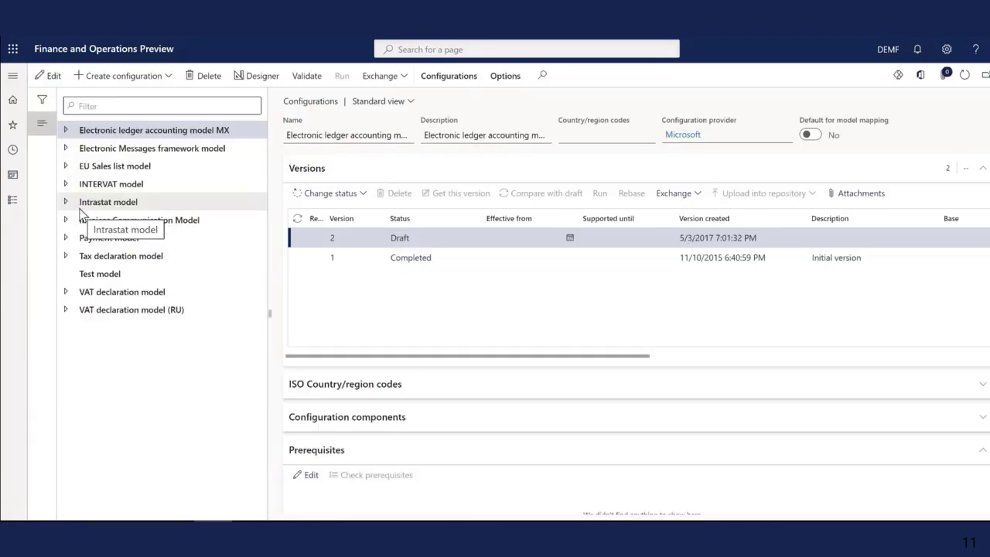
Step: Expand the Tax declaration model with its NL and SE XML formats, and view the VAT Declaration Excel (NL) and (SE) configurations
{"action": "left_click", "coordinate": [65, 256]}
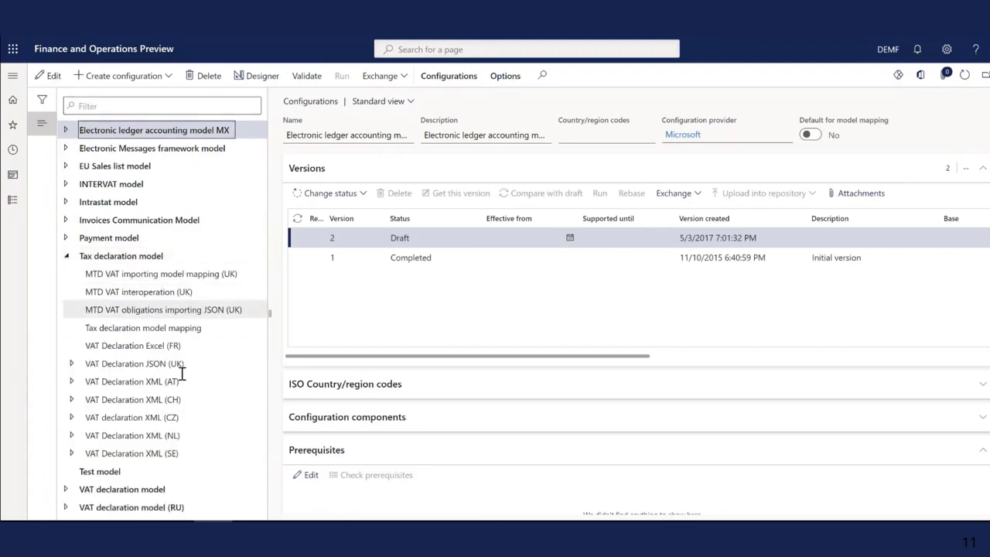
{"action": "left_click", "coordinate": [71, 436]}
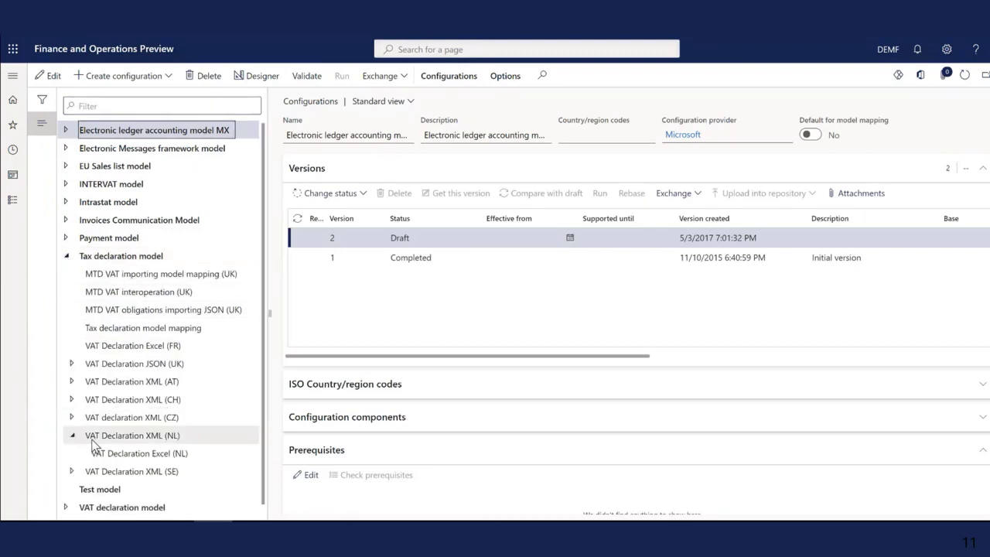
{"action": "left_click", "coordinate": [118, 456]}
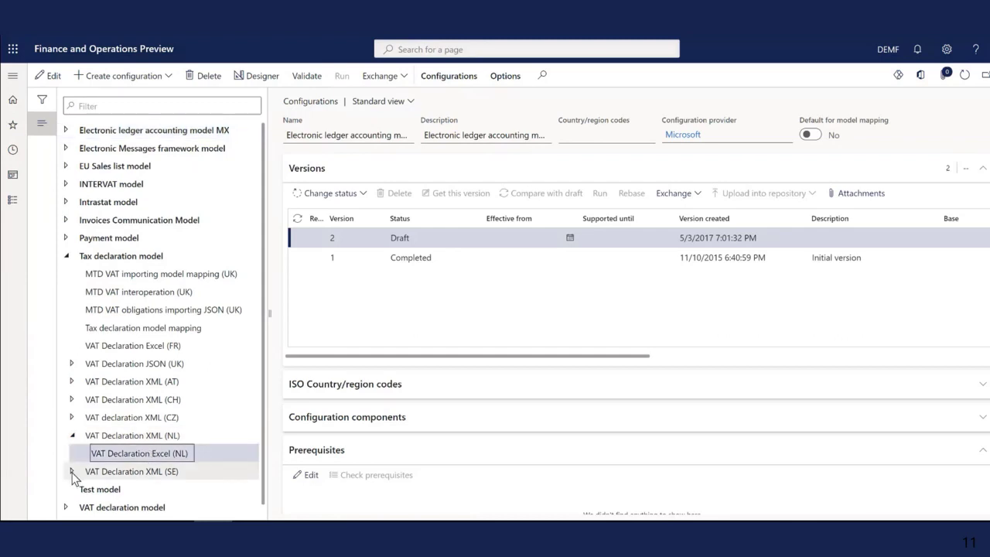
{"action": "left_click", "coordinate": [71, 472]}
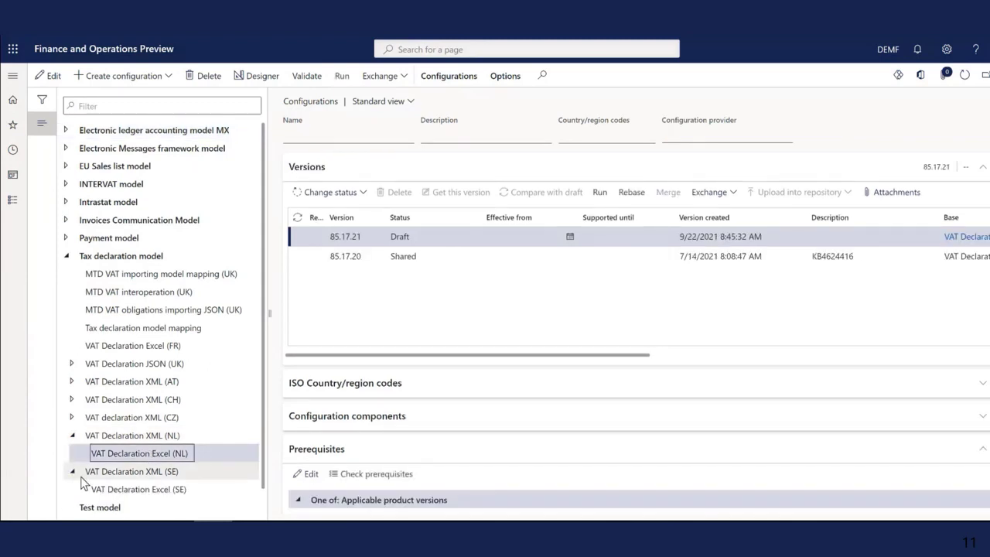
{"action": "left_click", "coordinate": [159, 490]}
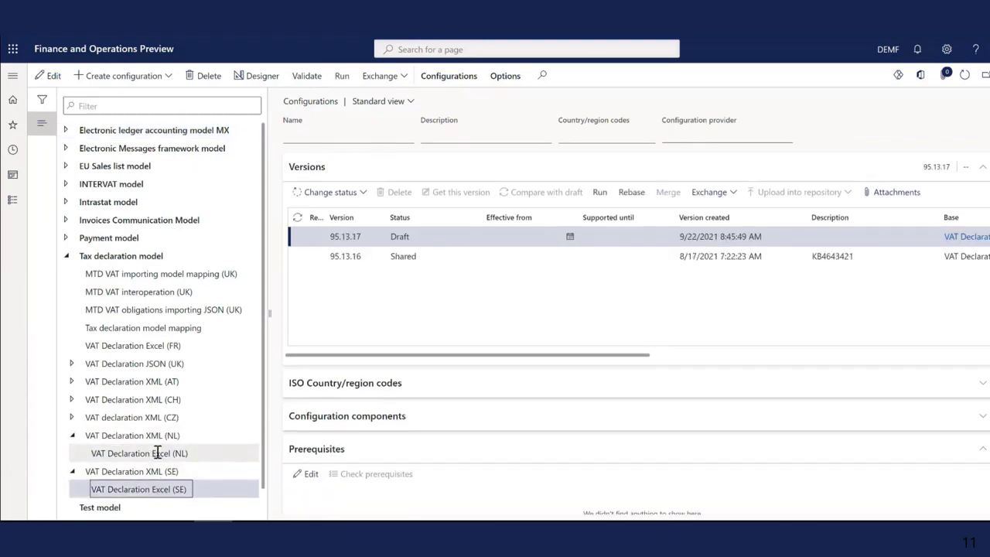
{"action": "left_click", "coordinate": [158, 453]}
Step: Open the application specific parameters setup of VAT Declaration XML (NL) and review the conditions of version 85.17
{"action": "left_click", "coordinate": [145, 434]}
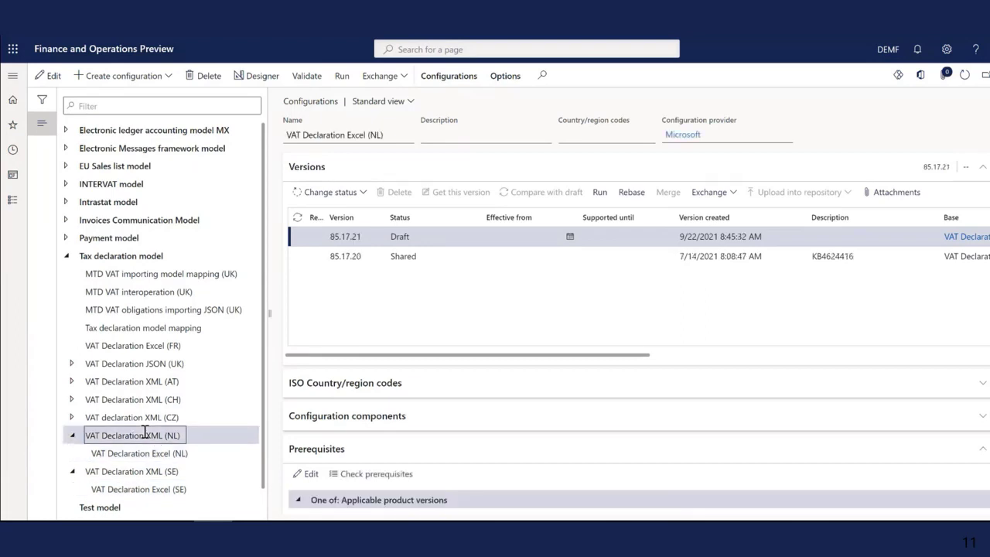
{"action": "left_click", "coordinate": [439, 78]}
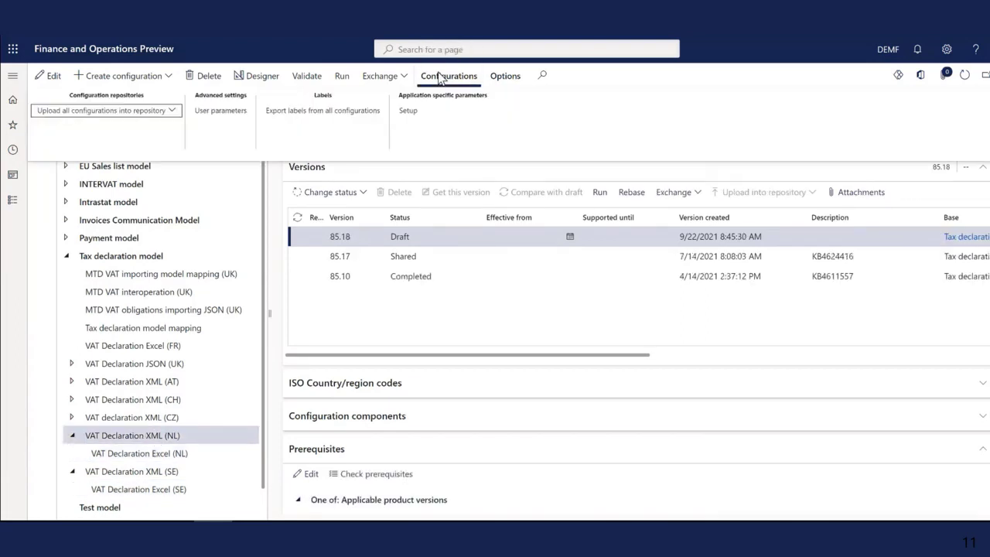
{"action": "left_click", "coordinate": [408, 115]}
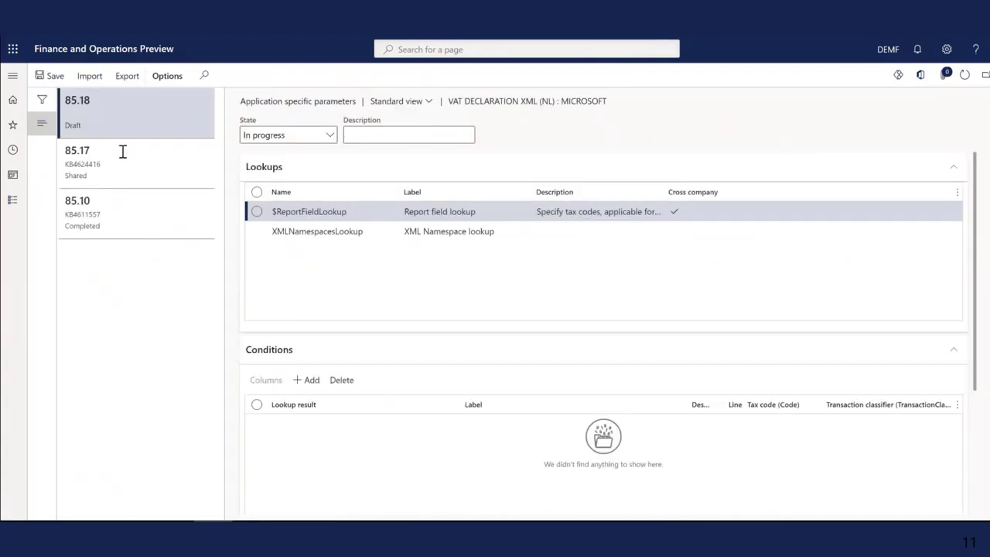
{"action": "left_click", "coordinate": [109, 160]}
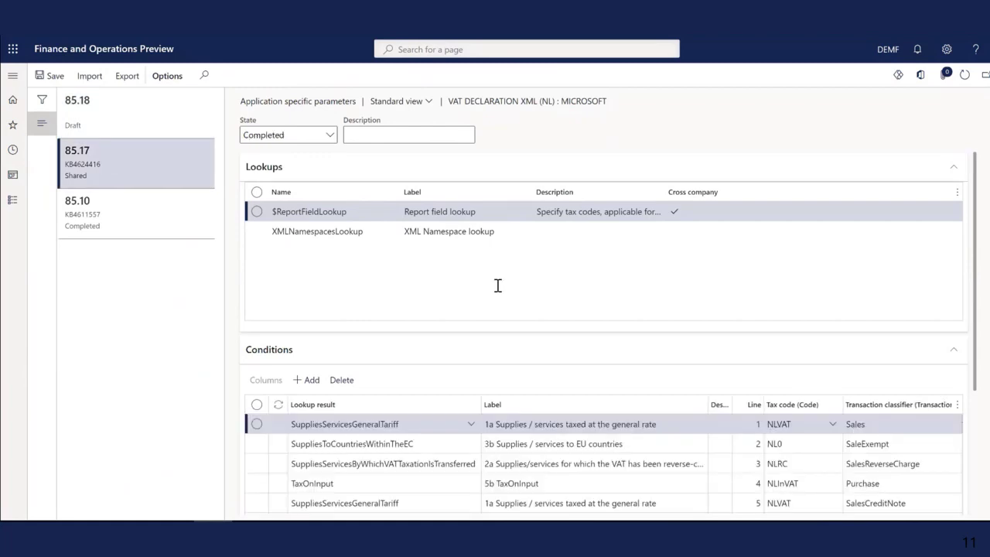
{"action": "scroll", "coordinate": [979, 281], "scroll_direction": "down", "scroll_amount": 2}
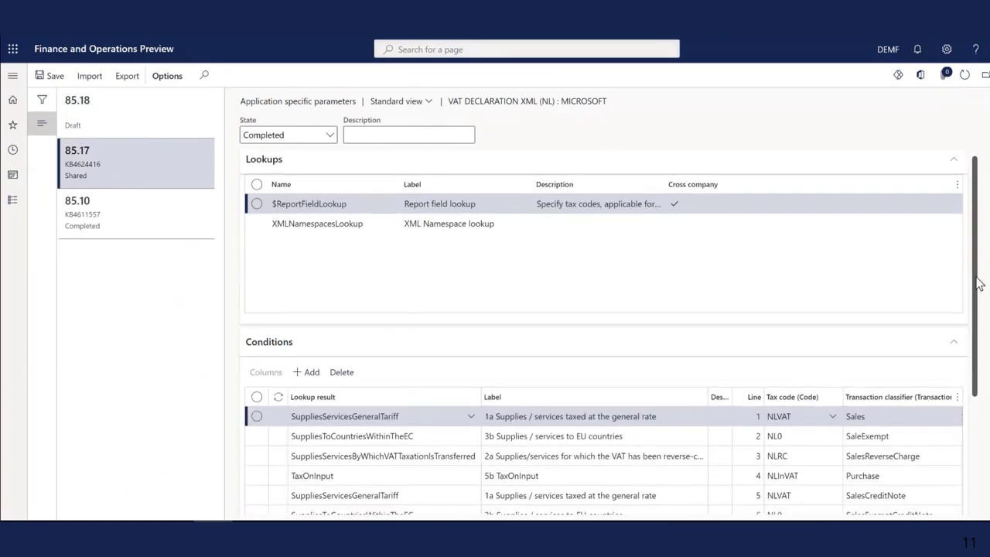
{"action": "scroll", "coordinate": [977, 329], "scroll_direction": "down", "scroll_amount": 2}
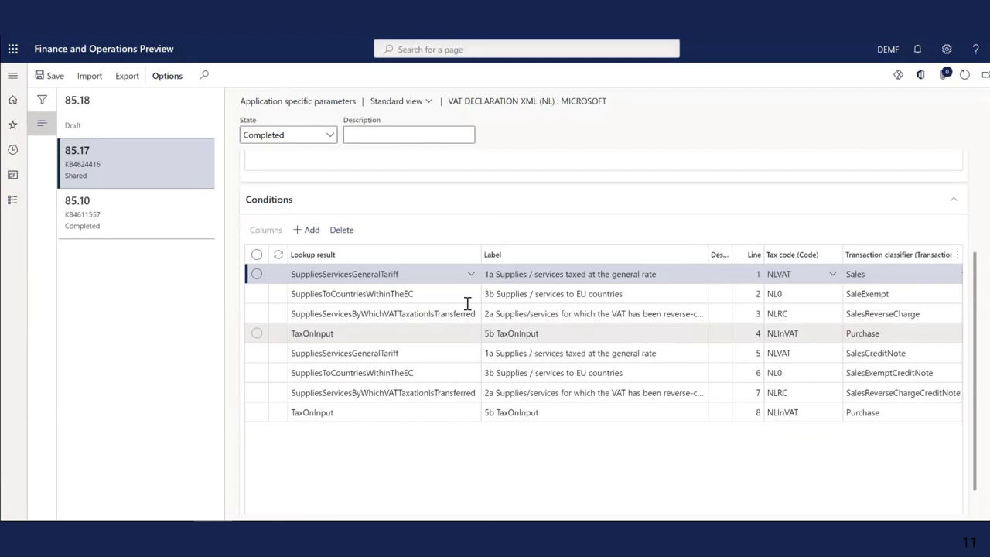
Step: Examine the available transaction classifier values for the first condition line, leaving Sales selected
{"action": "left_click", "coordinate": [947, 274]}
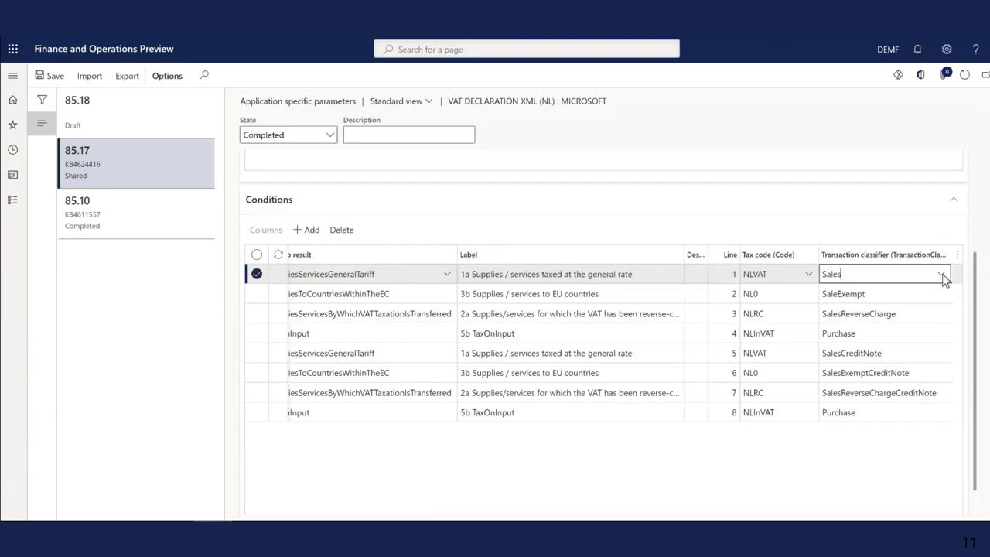
{"action": "left_click", "coordinate": [942, 273]}
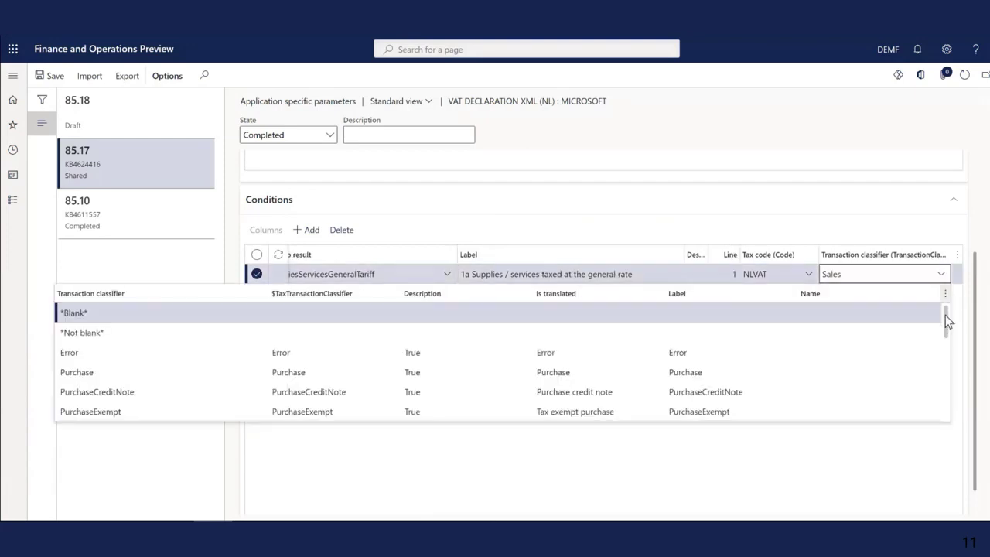
{"action": "mouse_move", "coordinate": [945, 317]}
{"action": "left_mouse_down"}
{"action": "mouse_move", "coordinate": [957, 398]}
{"action": "mouse_move", "coordinate": [953, 300]}
{"action": "left_mouse_up"}
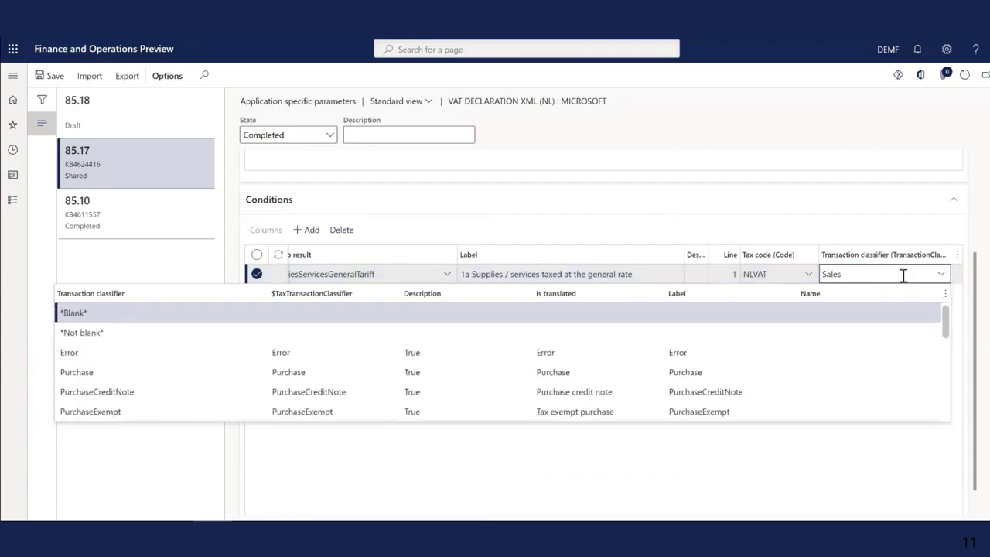
{"action": "left_click", "coordinate": [895, 273]}
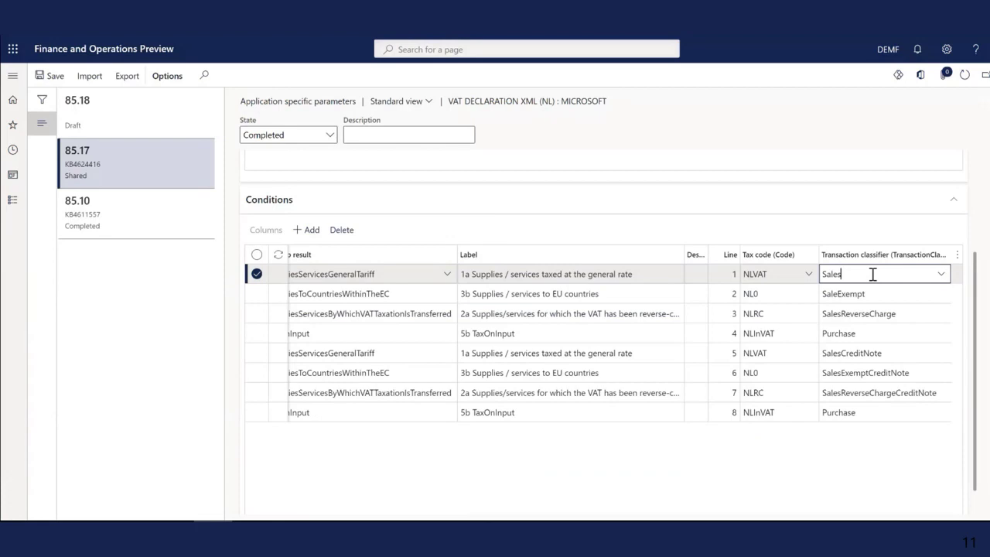
Step: Filter the first condition's lookup results to labels beginning with 1a and pick SuppliesServicesGeneralTariff
{"action": "left_click", "coordinate": [450, 274]}
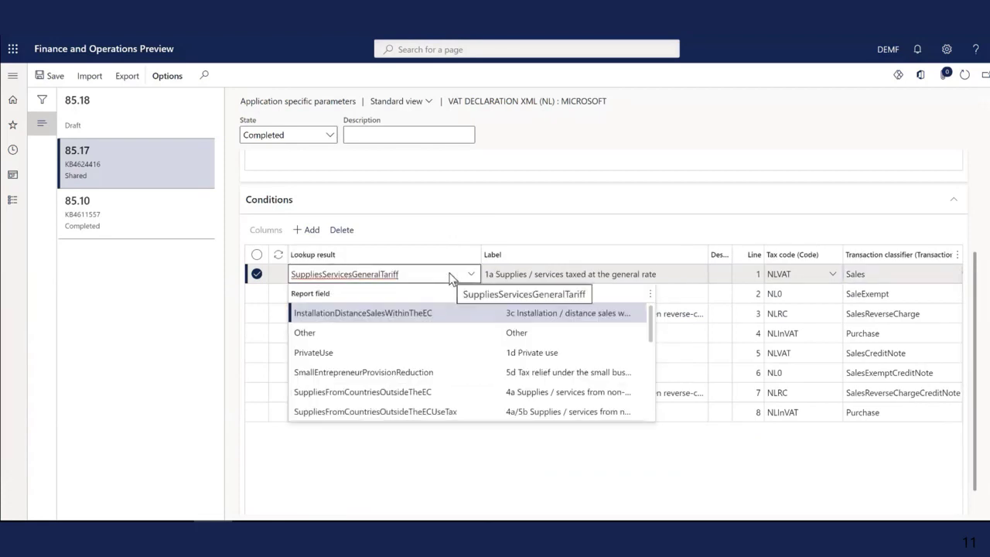
{"action": "mouse_move", "coordinate": [650, 317]}
{"action": "left_mouse_down"}
{"action": "mouse_move", "coordinate": [650, 410]}
{"action": "mouse_move", "coordinate": [651, 314]}
{"action": "left_mouse_up"}
{"action": "left_click", "coordinate": [628, 295]}
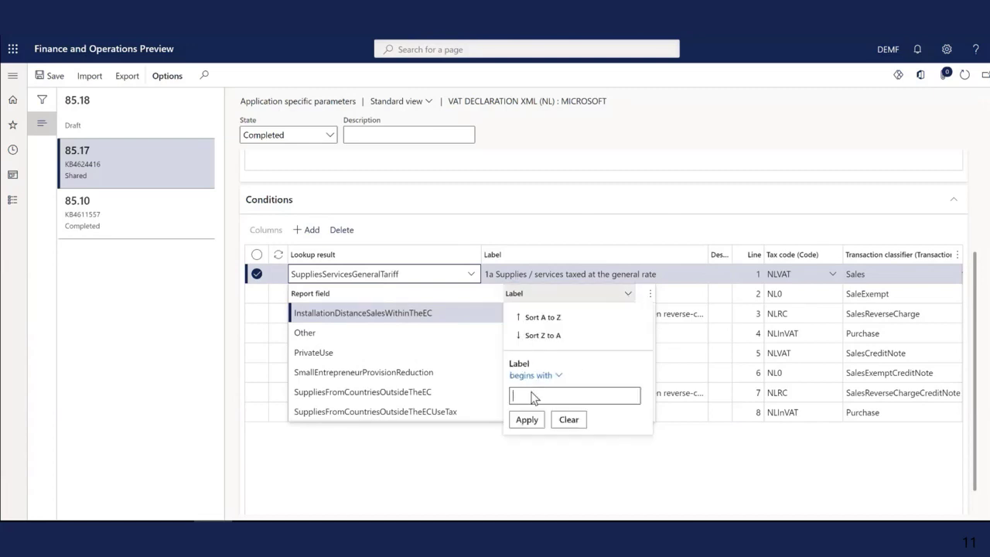
{"action": "type", "text": "1d"}
{"action": "left_click", "coordinate": [526, 419]}
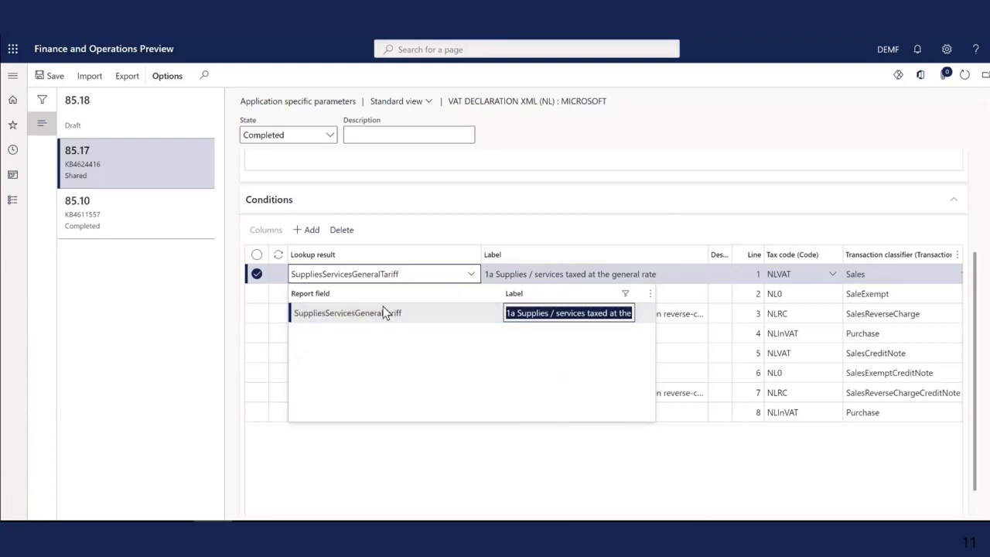
{"action": "left_click", "coordinate": [326, 312]}
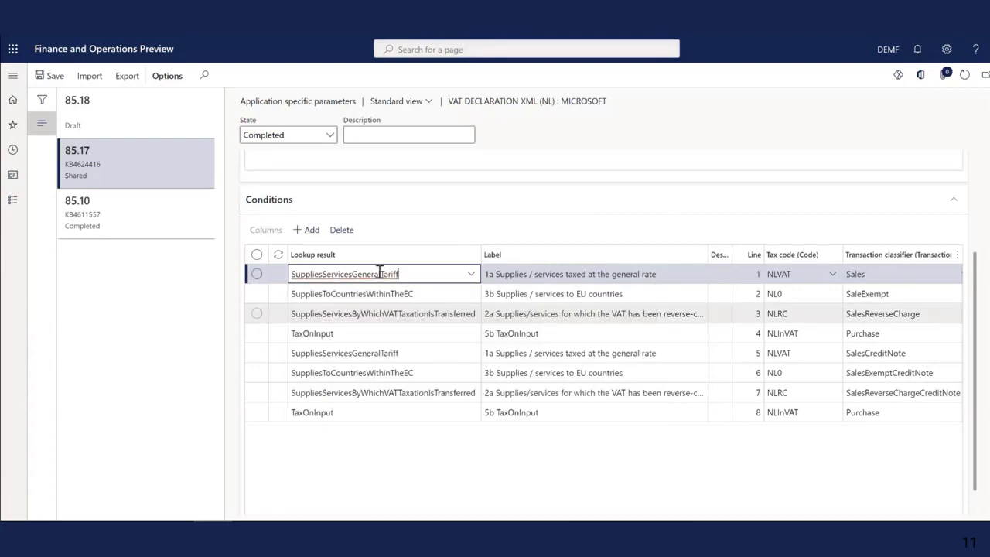
{"action": "left_click", "coordinate": [587, 272]}
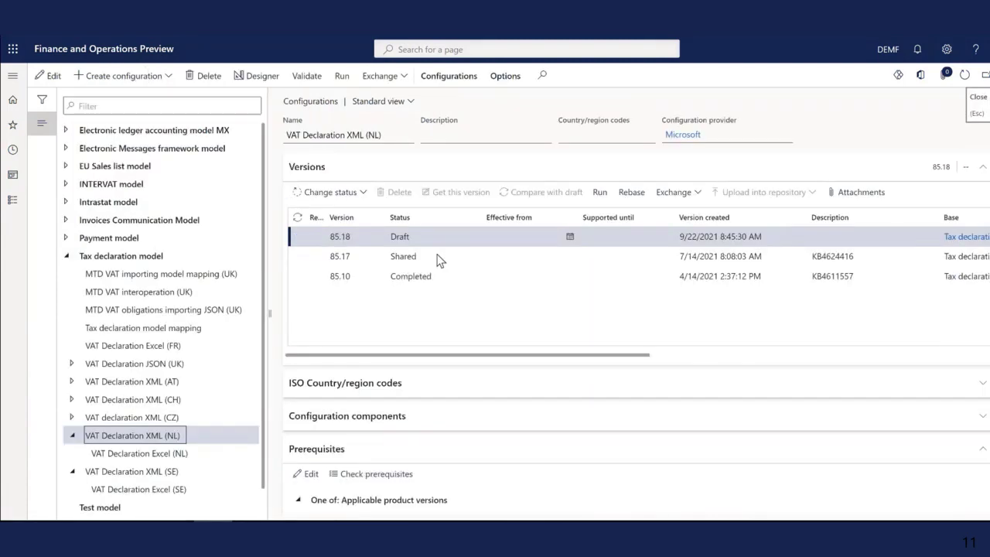
Step: Review the application specific parameter conditions of VAT Declaration Excel (NL) version 85.17.20, and close the setup
{"action": "left_click", "coordinate": [152, 455]}
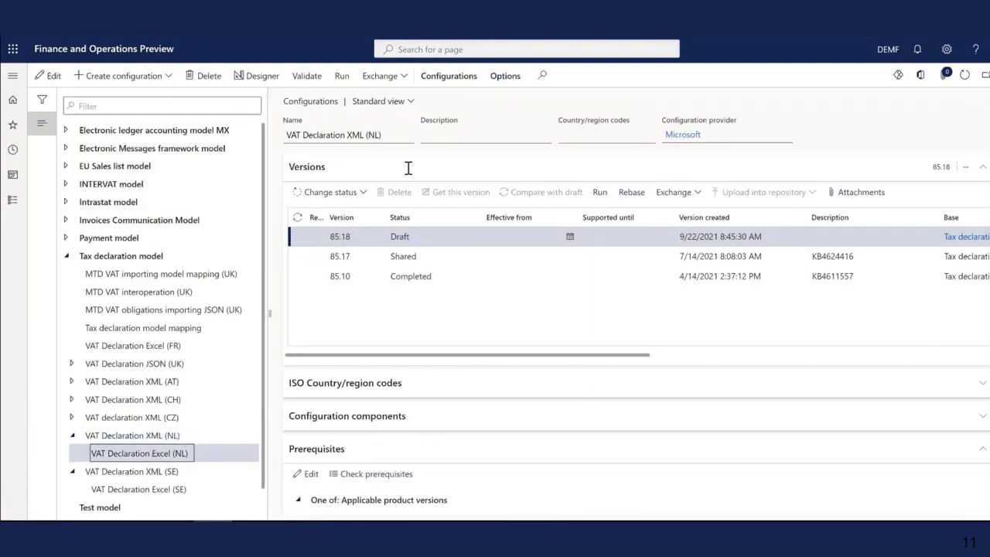
{"action": "left_click", "coordinate": [468, 77]}
{"action": "left_click", "coordinate": [407, 117]}
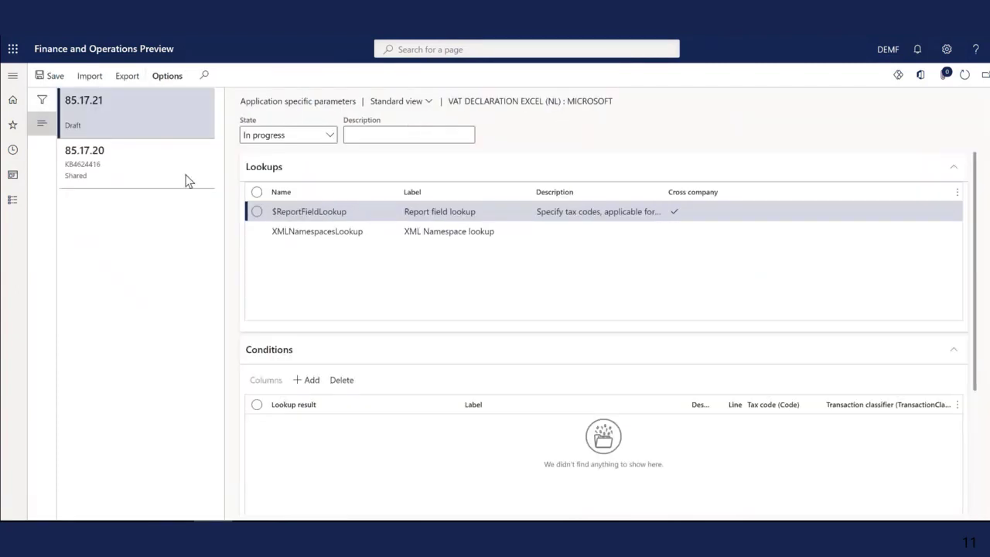
{"action": "left_click", "coordinate": [123, 172]}
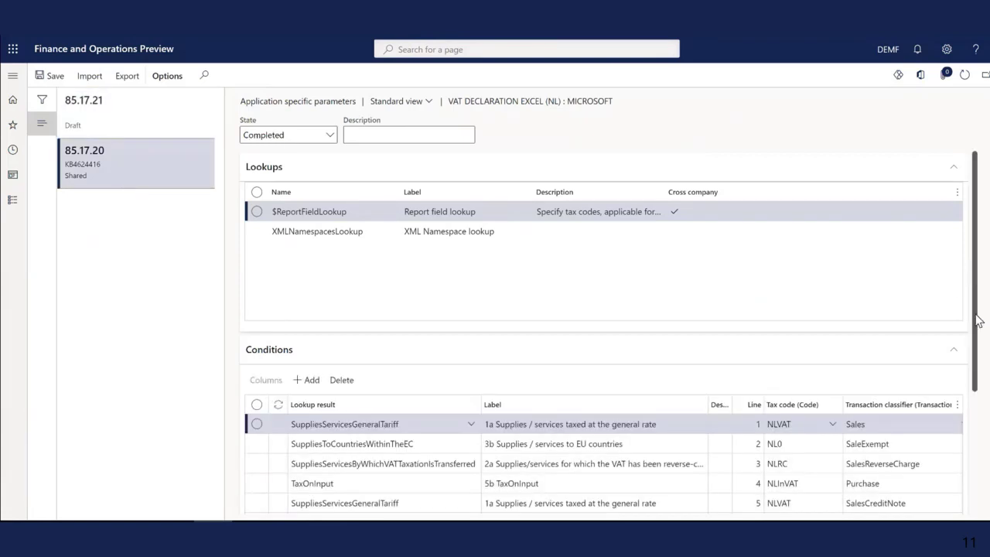
{"action": "scroll", "coordinate": [979, 320], "scroll_direction": "down", "scroll_amount": 3}
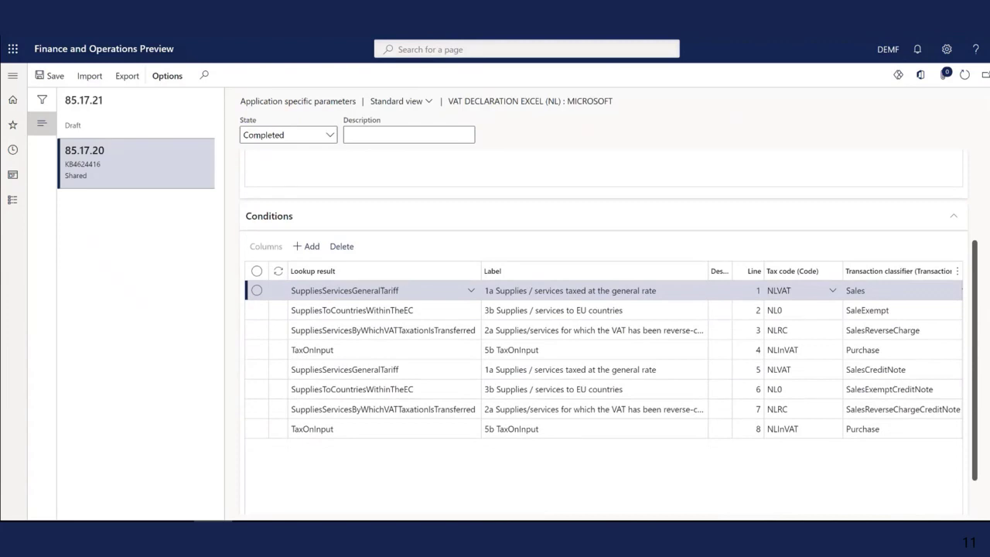
{"action": "key", "text": "Escape"}
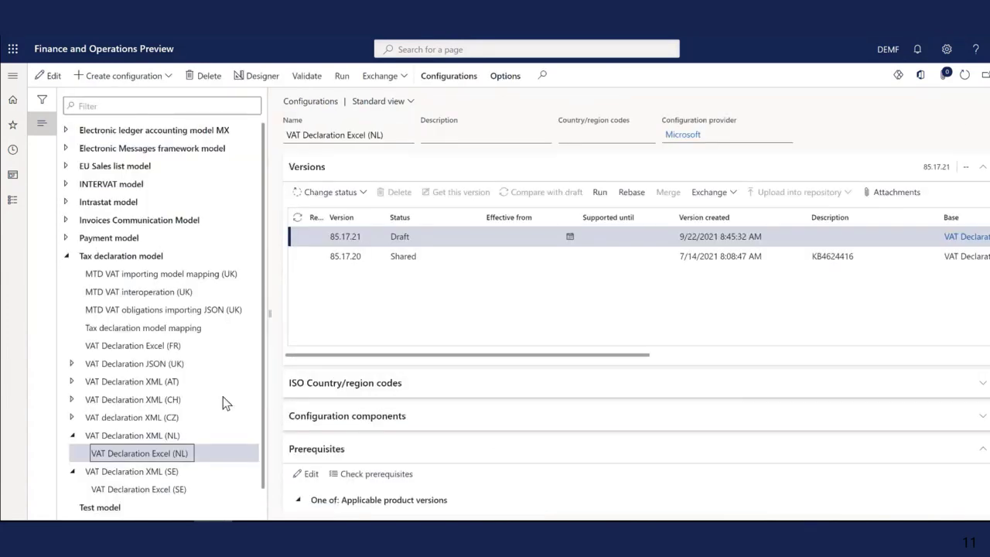
Step: Open the application specific parameters setup of VAT Declaration XML (SE) and review the conditions of version 95.13
{"action": "left_click", "coordinate": [132, 471]}
{"action": "left_click", "coordinate": [450, 77]}
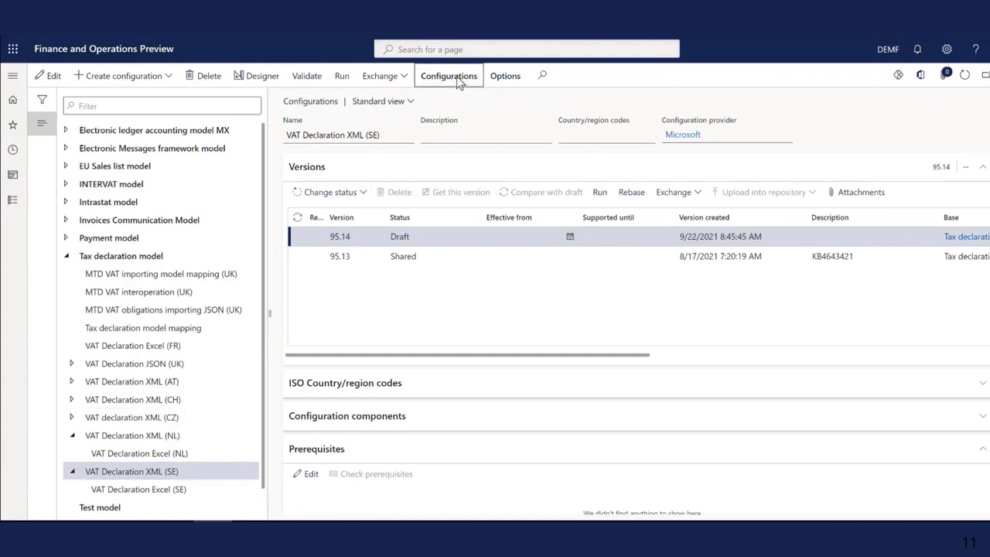
{"action": "left_click", "coordinate": [409, 116]}
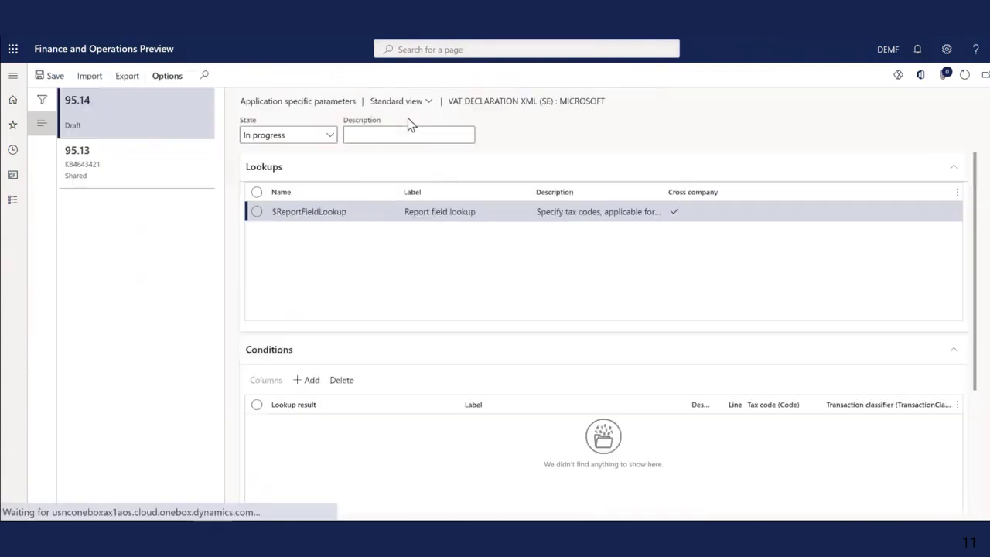
{"action": "left_click", "coordinate": [140, 162]}
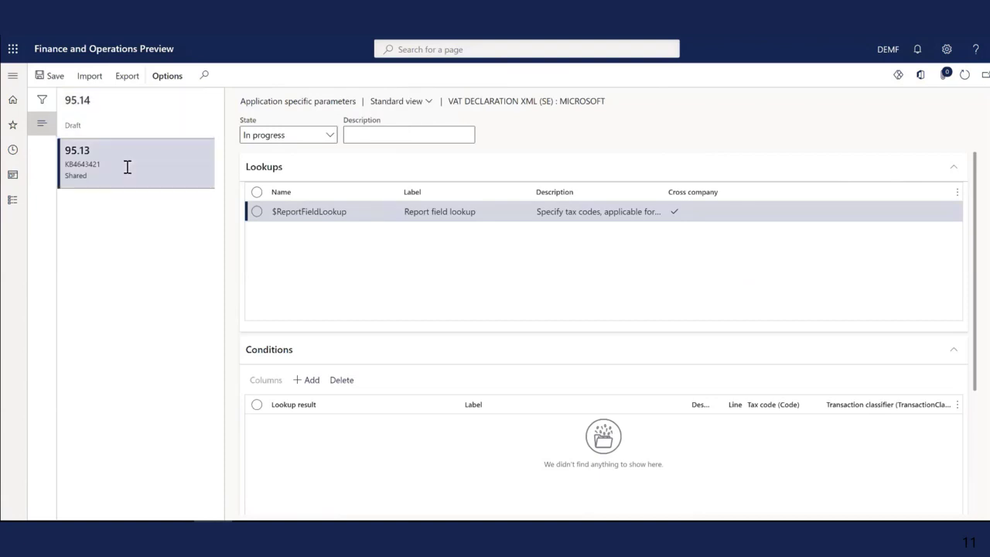
{"action": "left_click_drag", "start_coordinate": [977, 225], "coordinate": [940, 323]}
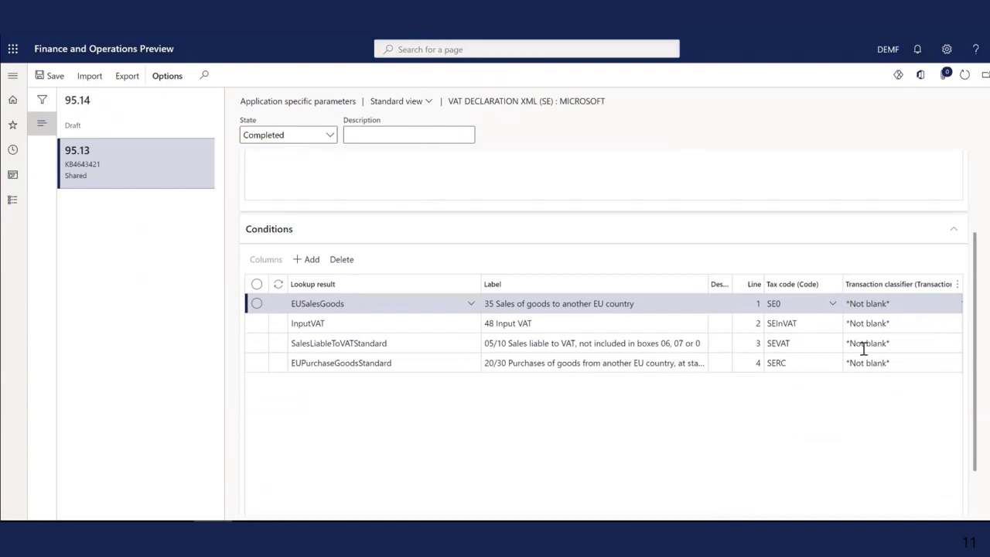
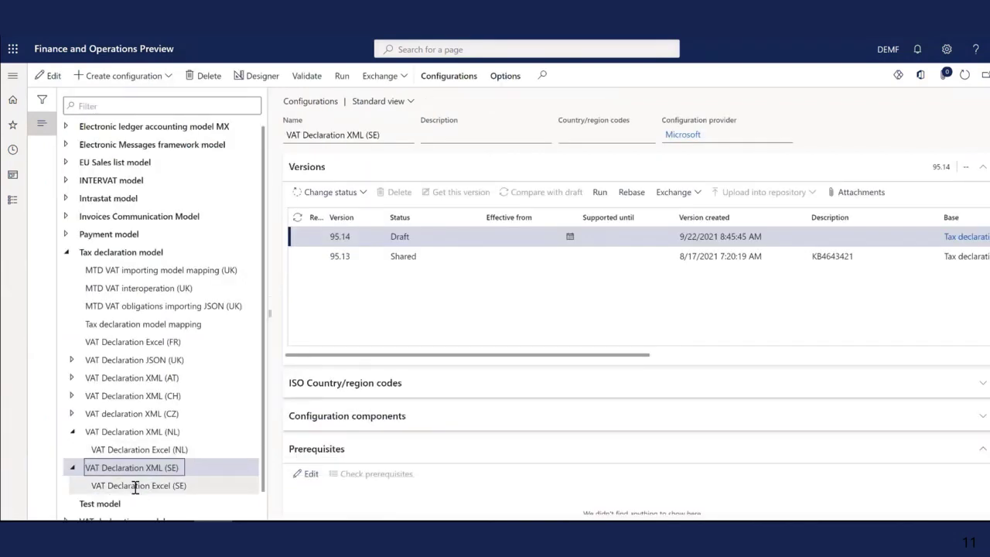
Step: Open the application specific parameters setup of VAT Declaration Excel (SE) and select version 95.13.16
{"action": "left_click", "coordinate": [136, 487]}
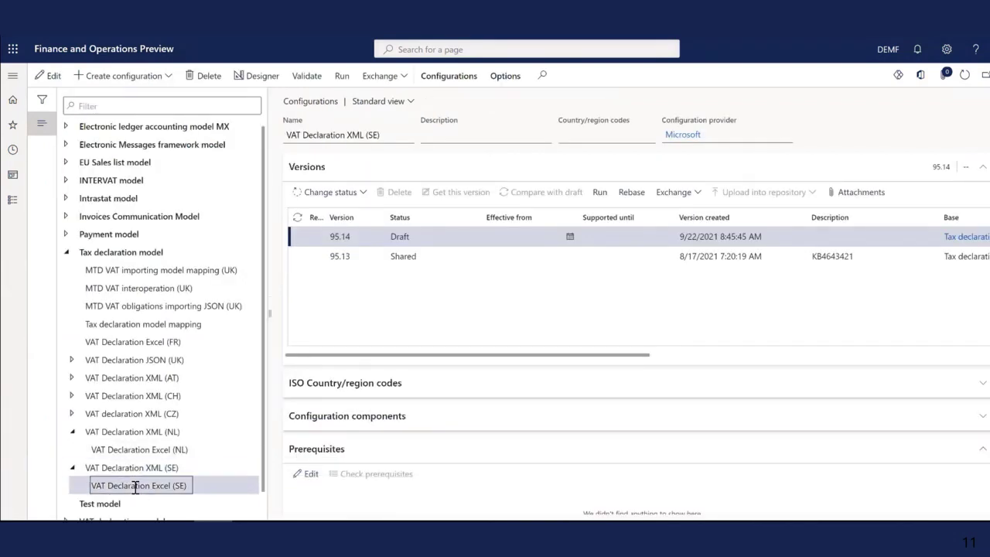
{"action": "left_click", "coordinate": [459, 76]}
{"action": "left_click", "coordinate": [407, 116]}
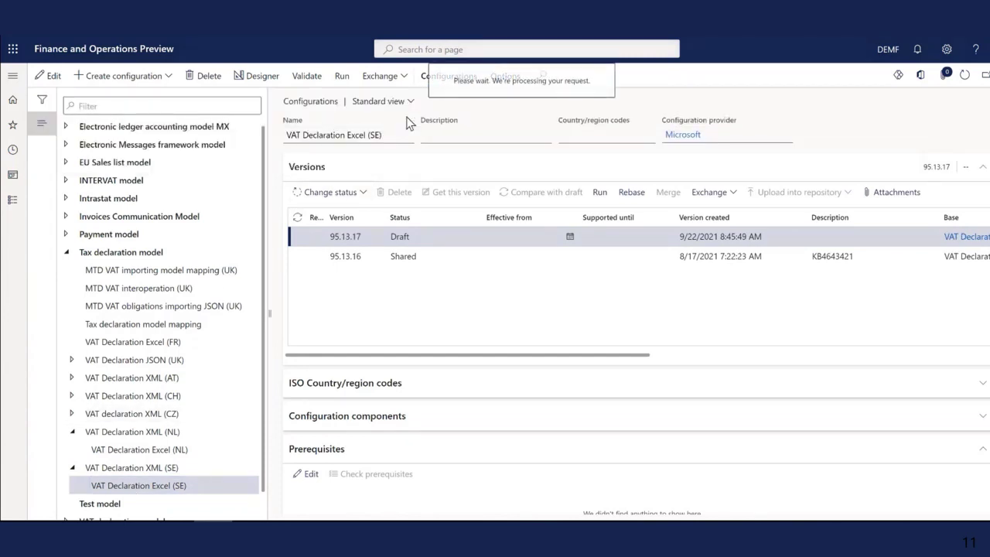
{"action": "left_click", "coordinate": [113, 163]}
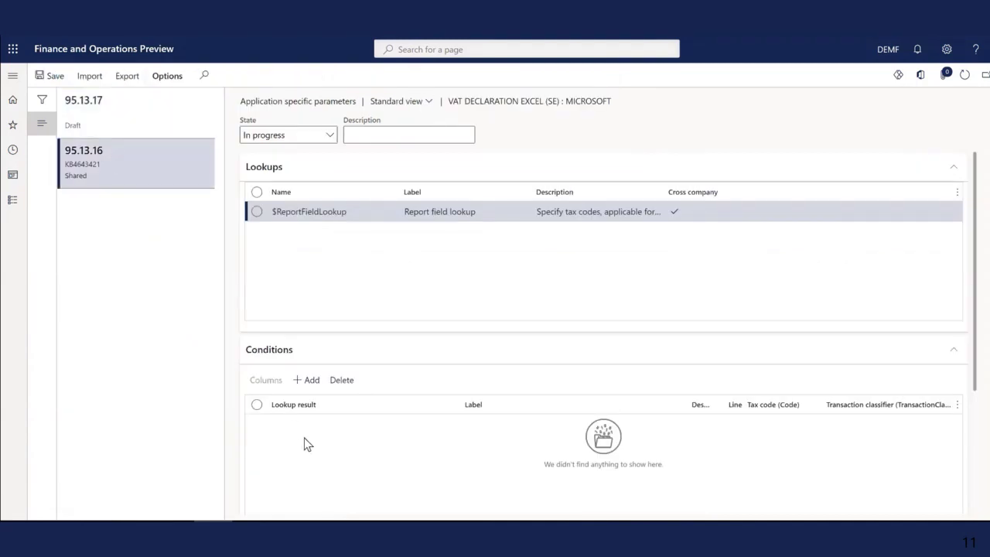
Step: Import application specific parameters from the file 09-26-2021 05.06.39 pm_VAT Declaration XML (SE).95.13 in Downloads
{"action": "left_click", "coordinate": [89, 77]}
{"action": "left_click", "coordinate": [585, 274]}
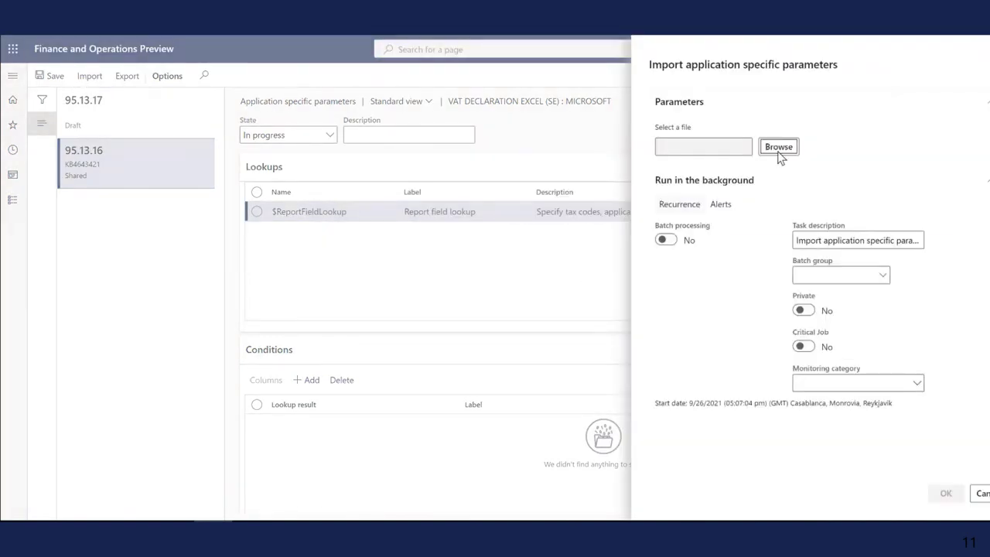
{"action": "left_click", "coordinate": [780, 147]}
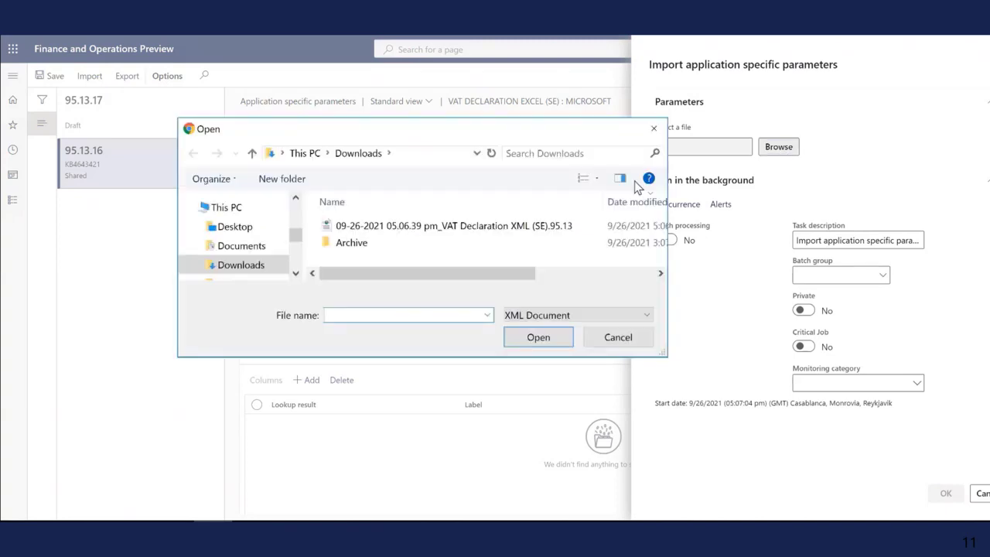
{"action": "left_click", "coordinate": [520, 232]}
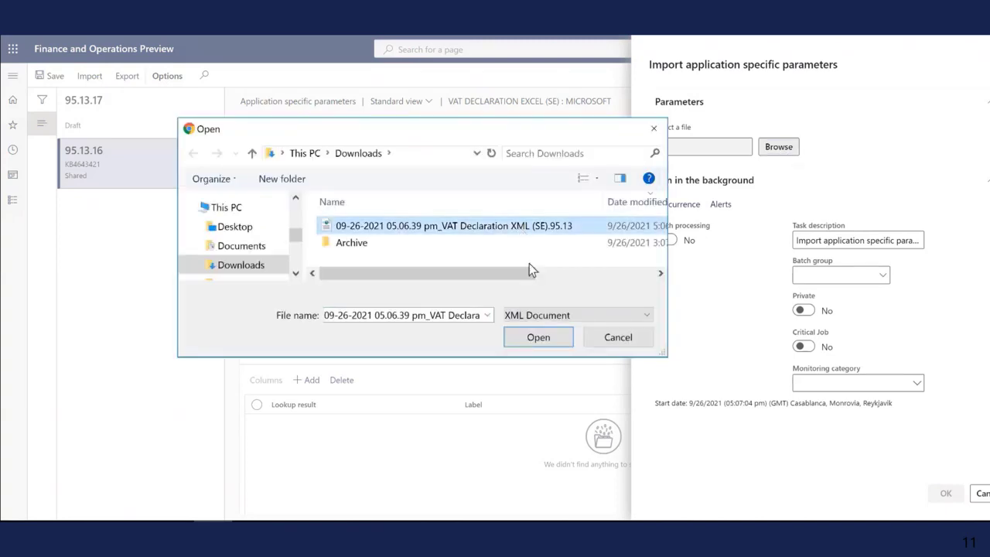
{"action": "left_click", "coordinate": [539, 337]}
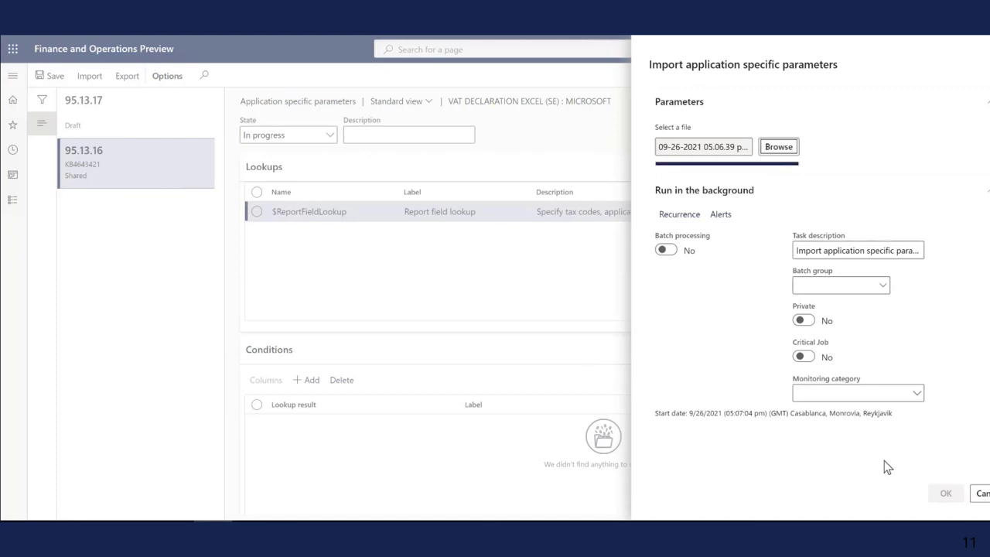
{"action": "left_click", "coordinate": [945, 495]}
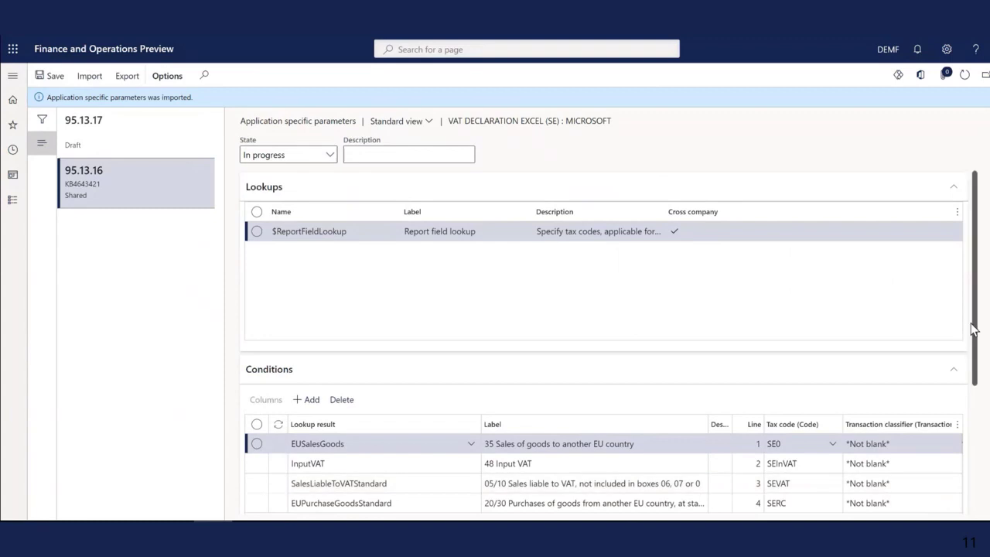
Step: Set the state of the version 95.13.16 parameters to Completed, save, and close the setup
{"action": "left_click_drag", "start_coordinate": [975, 326], "coordinate": [966, 247]}
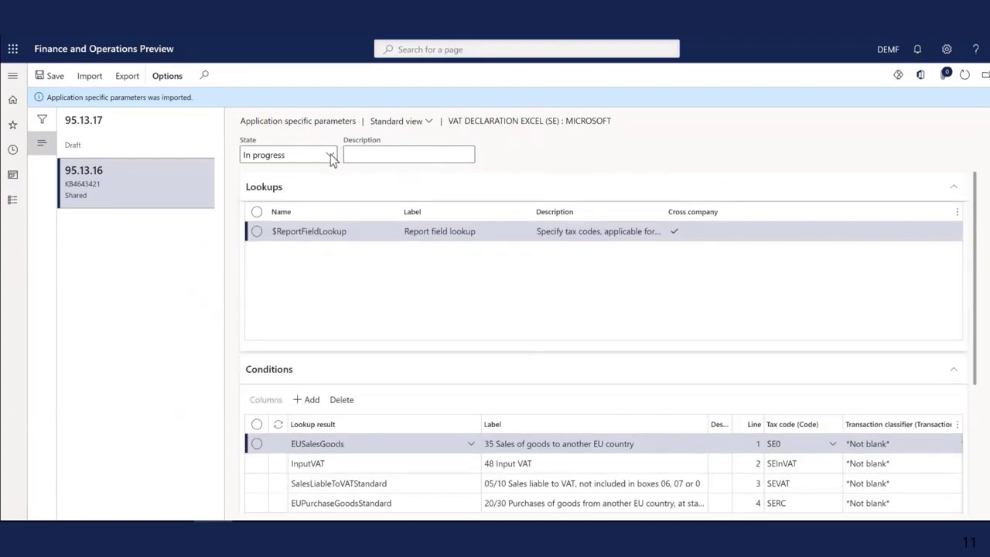
{"action": "left_click", "coordinate": [331, 154]}
{"action": "left_click", "coordinate": [288, 190]}
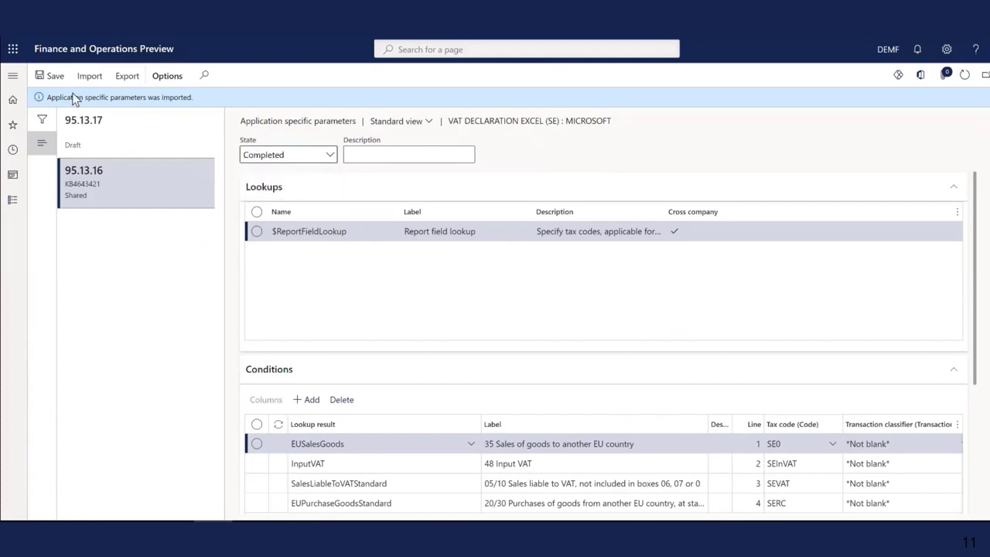
{"action": "left_click", "coordinate": [54, 77]}
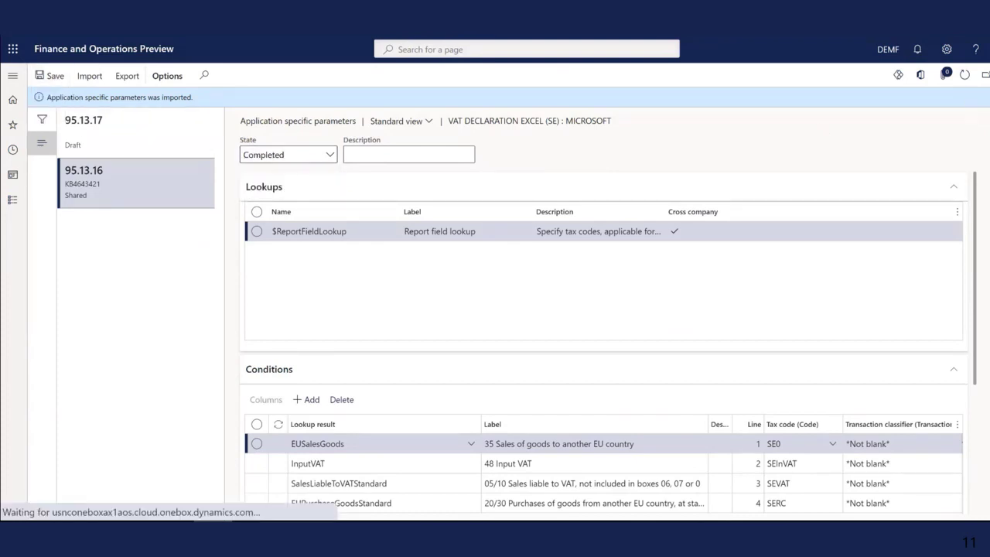
{"action": "key", "text": "Escape"}
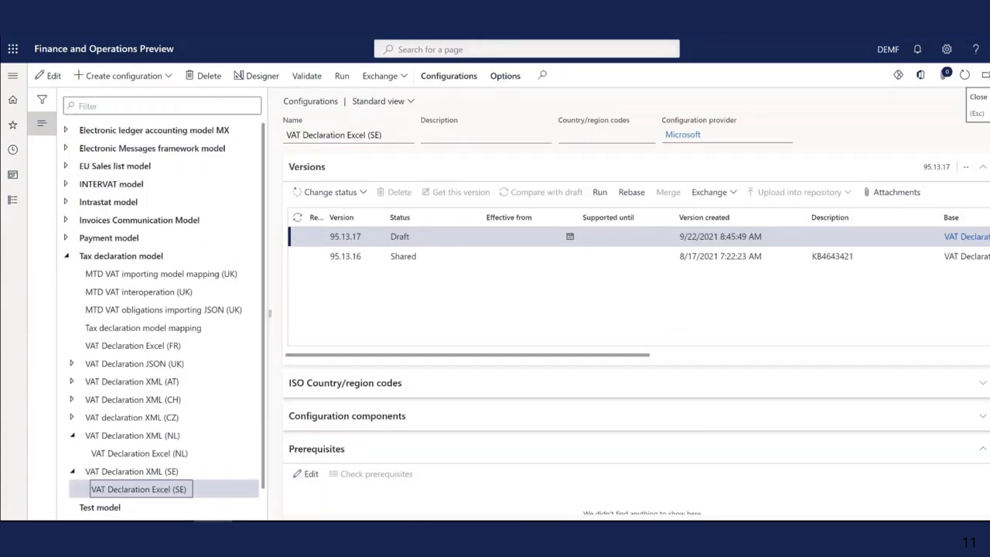
Step: Leave the reporting configurations and open the General ledger parameters from the Tax module's setup
{"action": "key", "text": "Escape"}
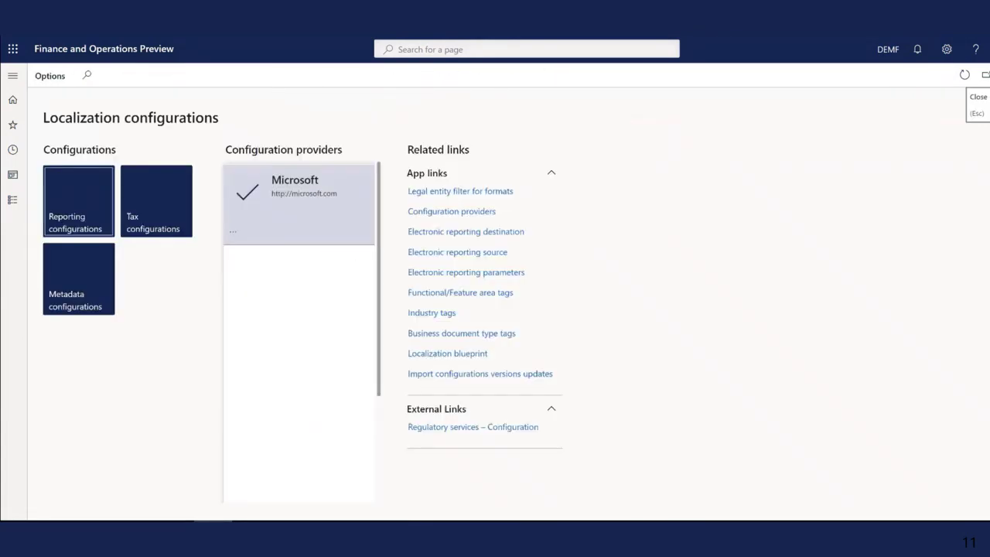
{"action": "key", "text": "Escape"}
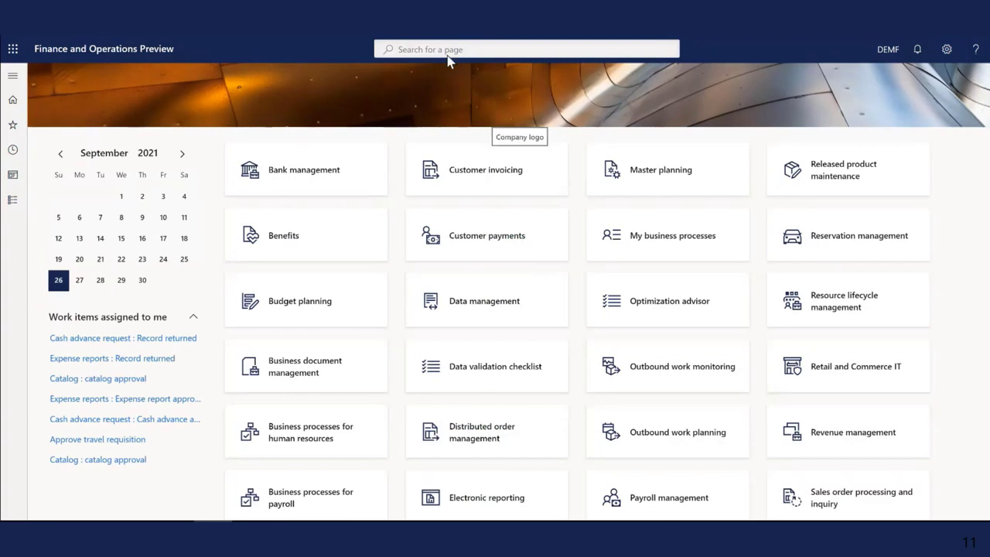
{"action": "left_click", "coordinate": [13, 75]}
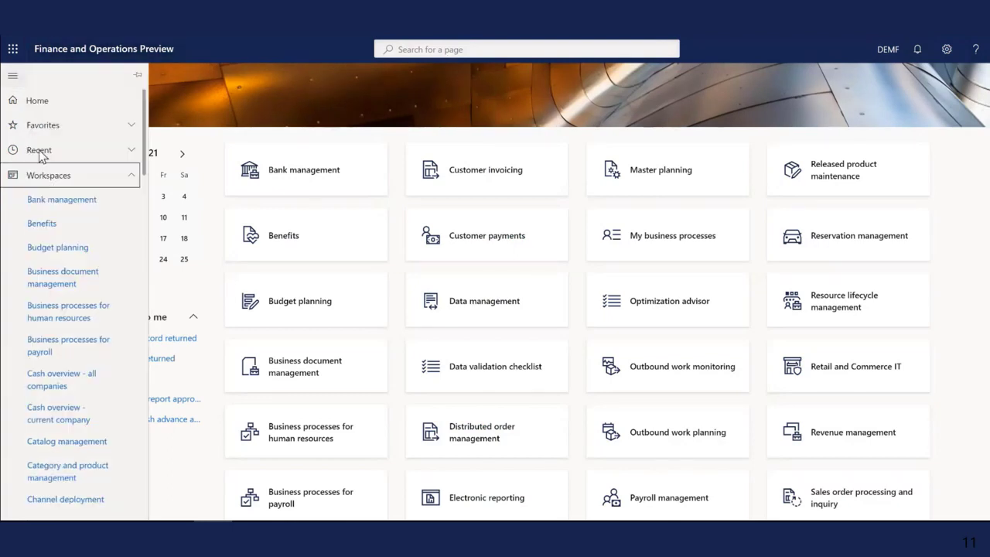
{"action": "left_click", "coordinate": [48, 176]}
{"action": "left_click", "coordinate": [40, 201]}
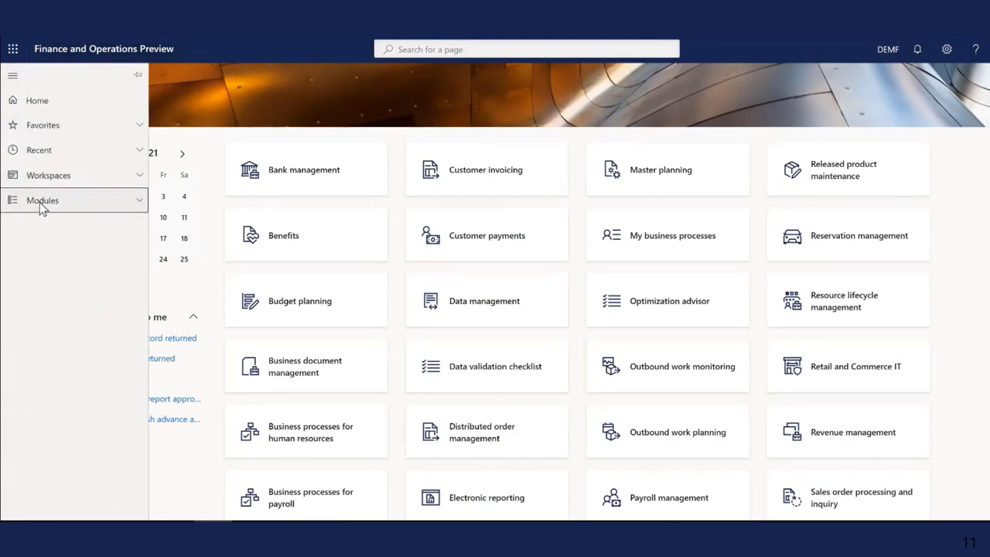
{"action": "left_click_drag", "start_coordinate": [149, 258], "coordinate": [153, 465]}
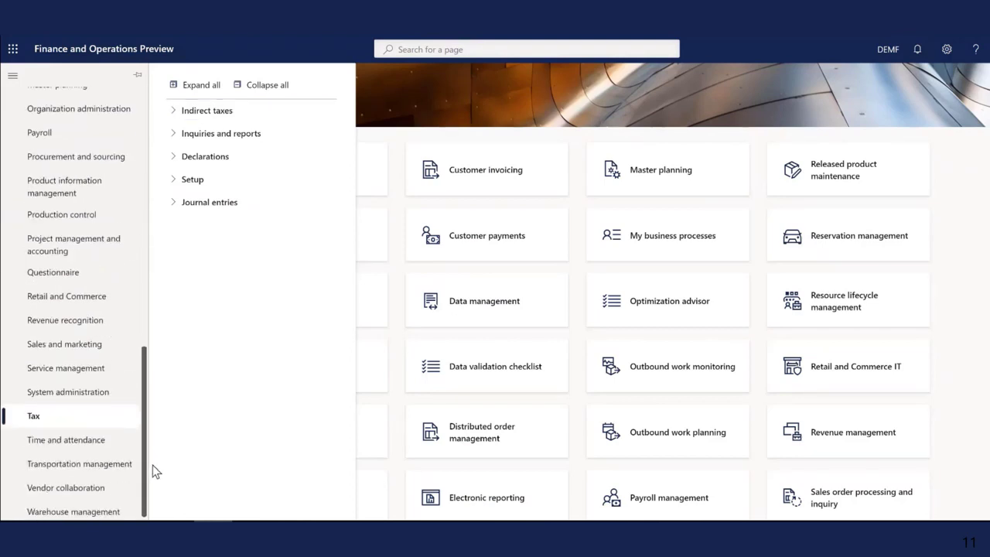
{"action": "left_click", "coordinate": [173, 180]}
{"action": "left_click", "coordinate": [185, 205]}
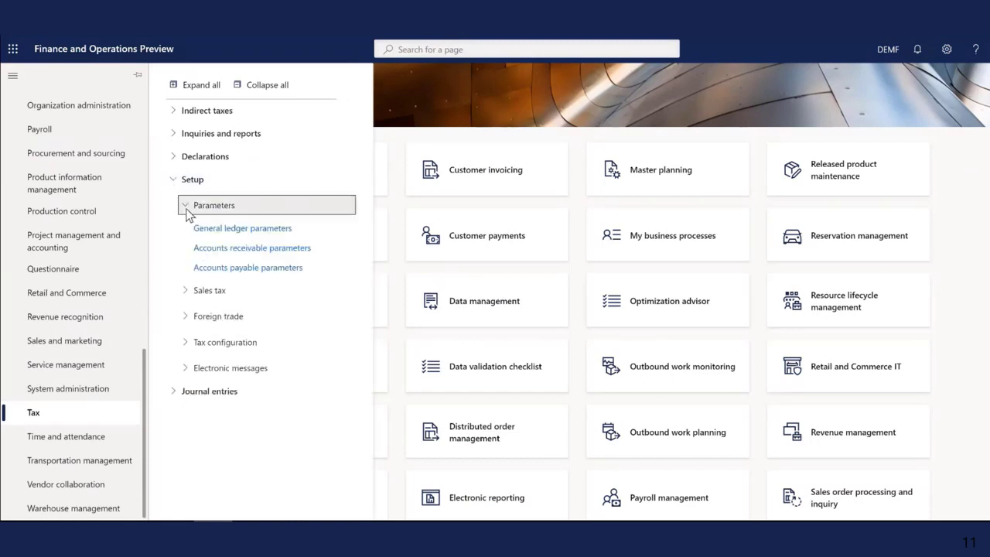
{"action": "left_click", "coordinate": [232, 228]}
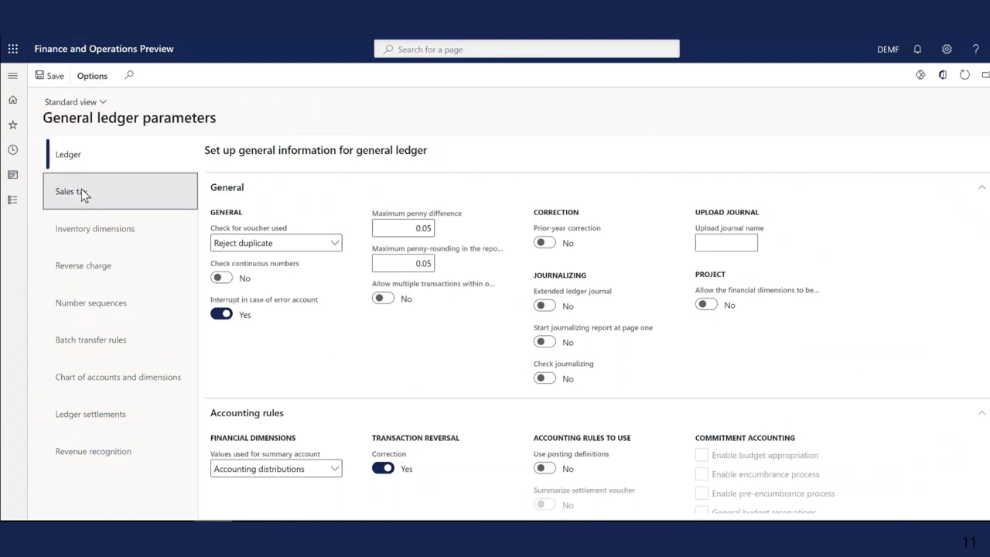
Step: Review the sales tax report format mappings set for each country/region under electronic reporting
{"action": "left_click", "coordinate": [82, 194]}
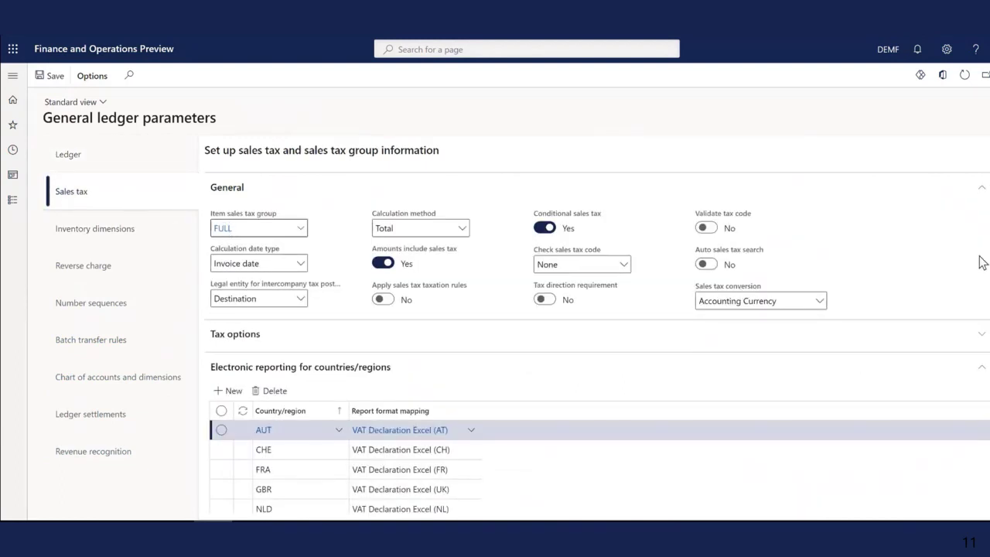
{"action": "scroll", "coordinate": [983, 263], "scroll_direction": "down", "scroll_amount": 1}
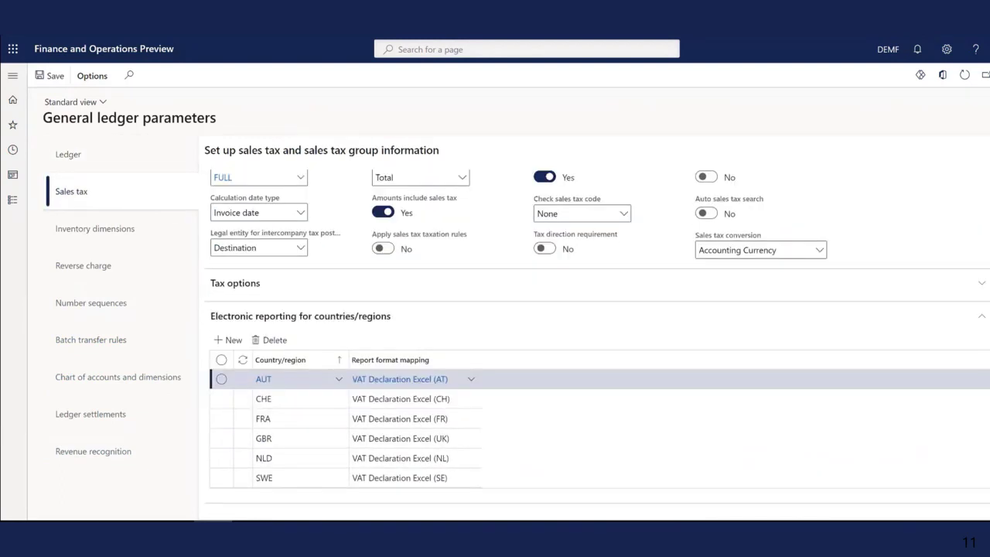
{"action": "scroll", "coordinate": [597, 342], "scroll_direction": "down", "scroll_amount": 1}
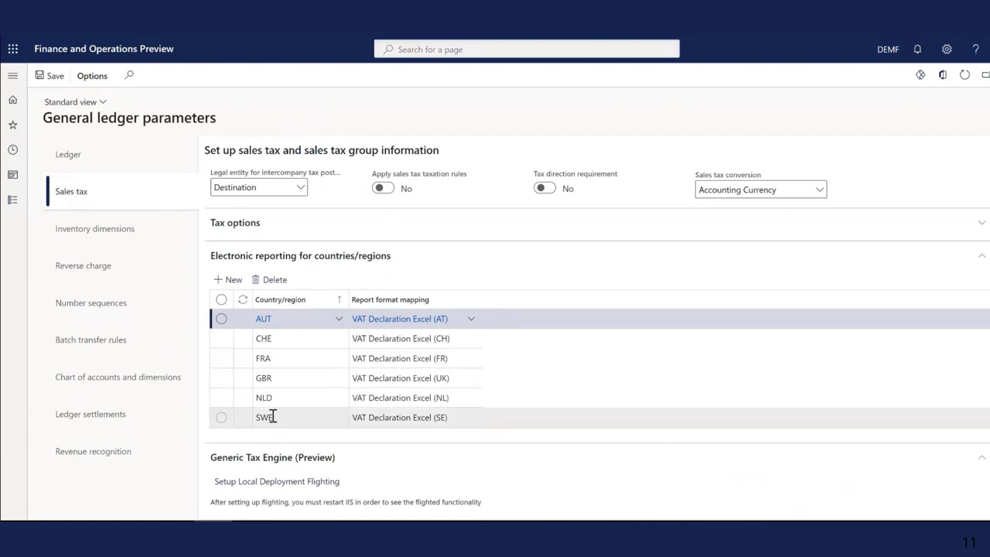
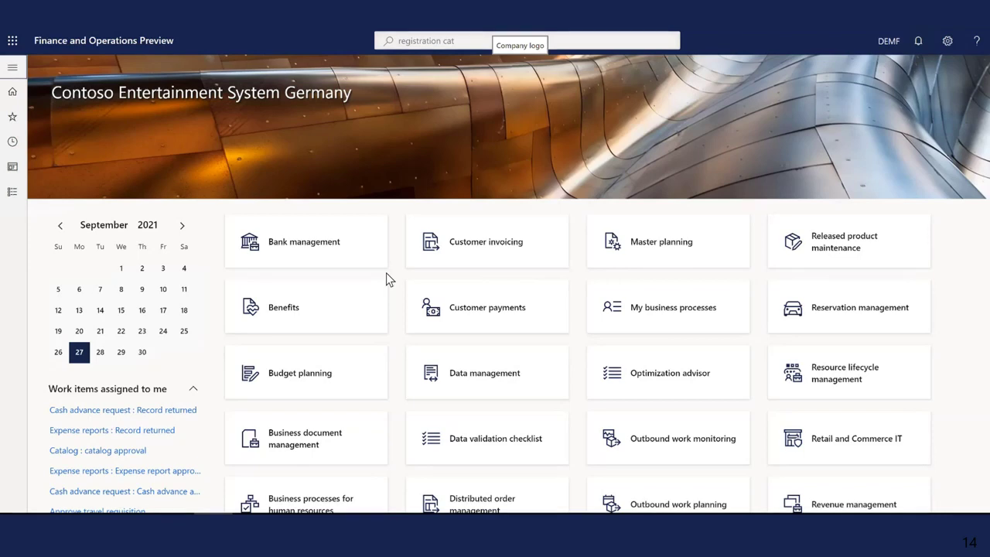
Step: Open Report sales tax for settlement period from the Tax module's sales tax declarations
{"action": "left_click", "coordinate": [12, 69]}
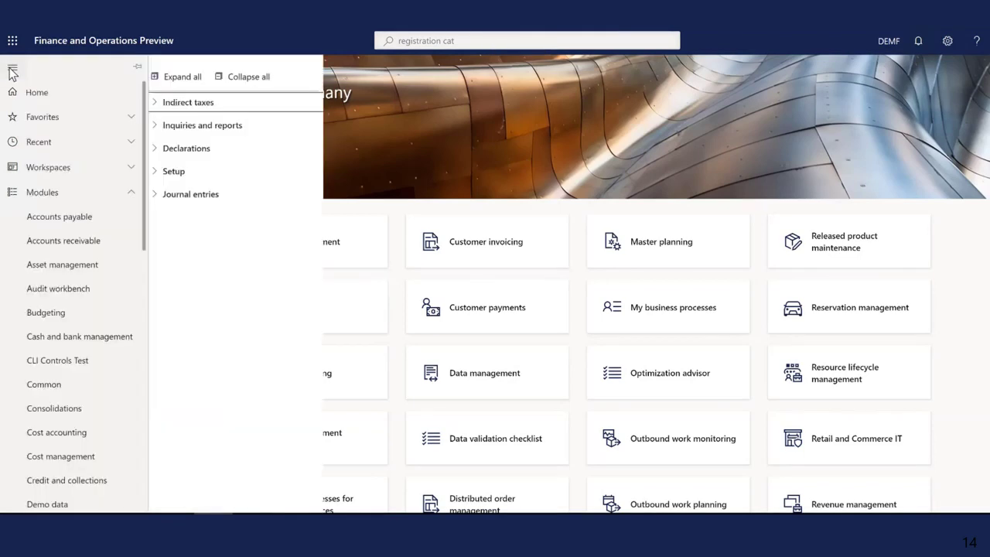
{"action": "scroll", "coordinate": [140, 280], "scroll_direction": "down", "scroll_amount": 2}
{"action": "left_click_drag", "start_coordinate": [141, 280], "coordinate": [143, 398]}
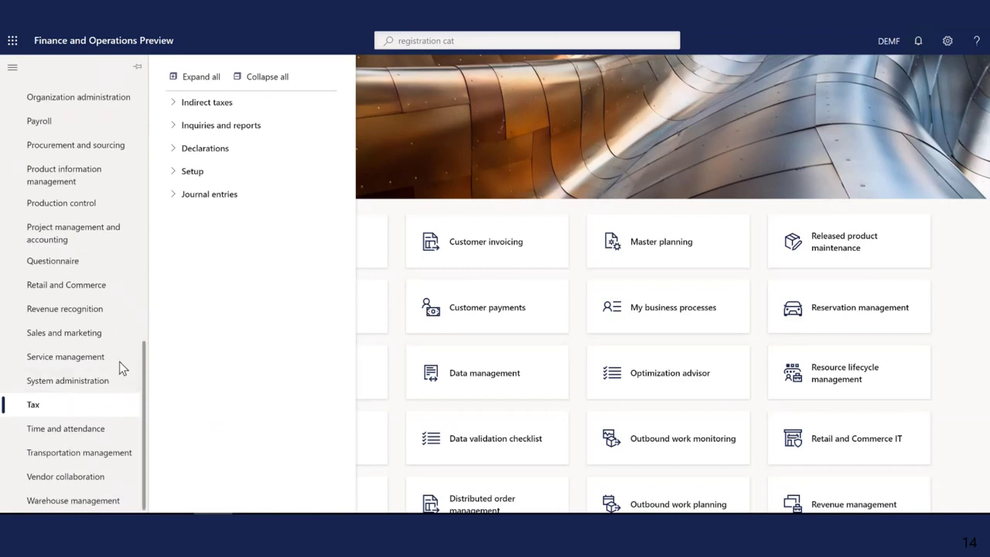
{"action": "left_click", "coordinate": [173, 151]}
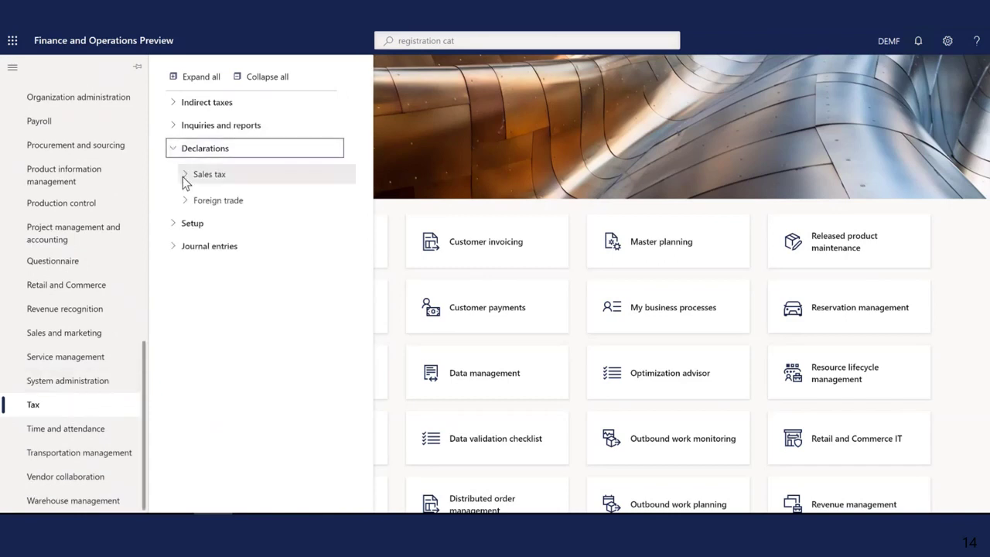
{"action": "left_click", "coordinate": [185, 178]}
{"action": "left_click", "coordinate": [230, 196]}
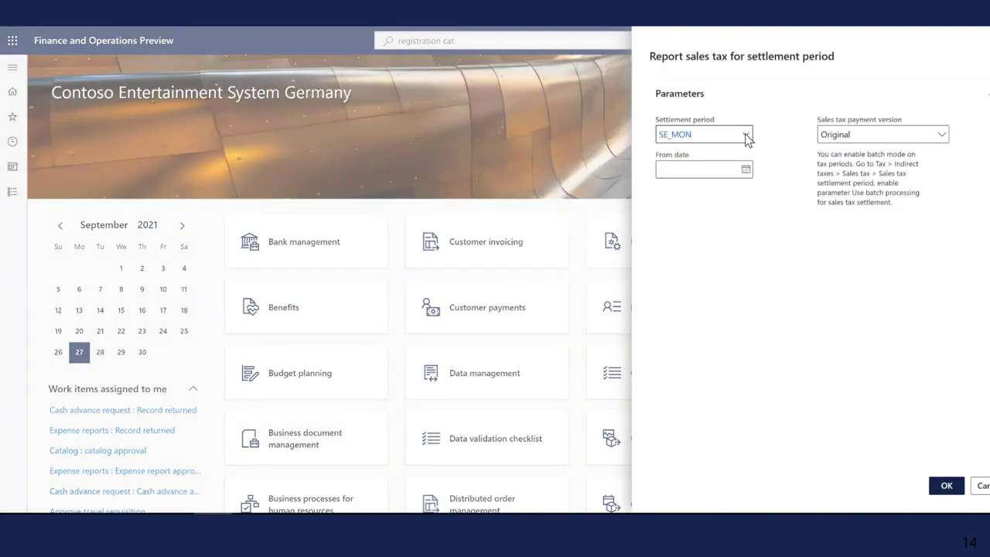
Step: Set the report's settlement period to NL_MON and from date to 10/1/2021, keeping the Original payment version
{"action": "left_click", "coordinate": [747, 135]}
{"action": "left_click", "coordinate": [675, 253]}
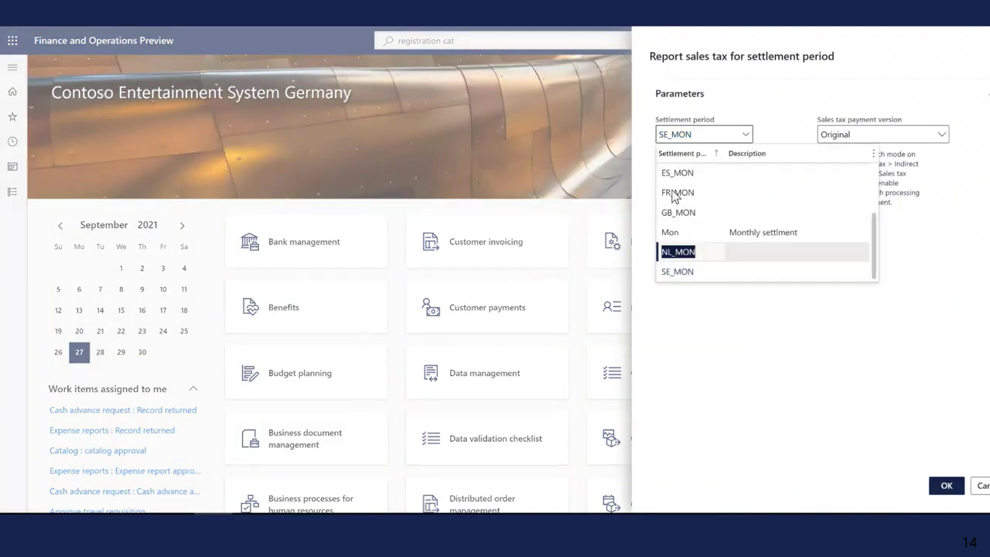
{"action": "left_click", "coordinate": [684, 170]}
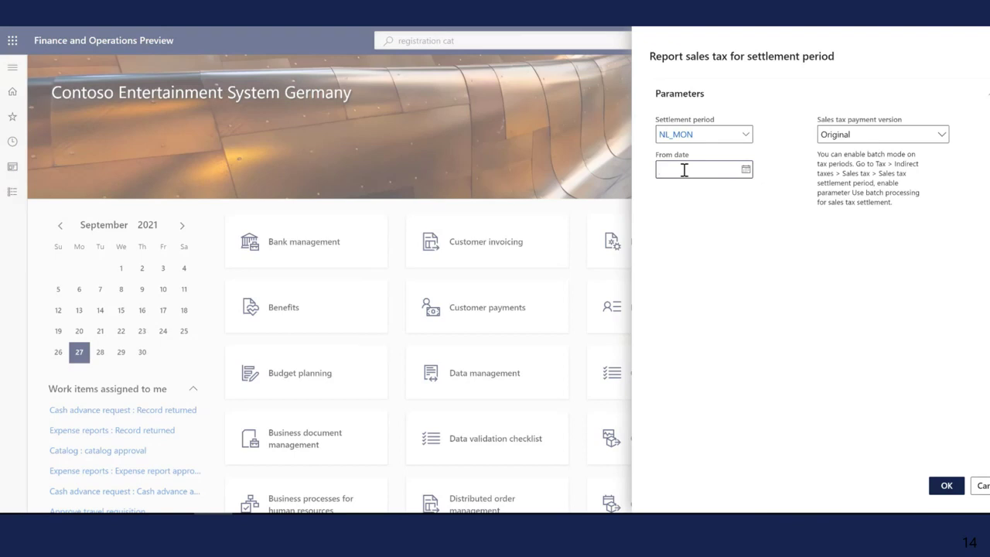
{"action": "type", "text": "10/1/2021"}
{"action": "left_click", "coordinate": [941, 136]}
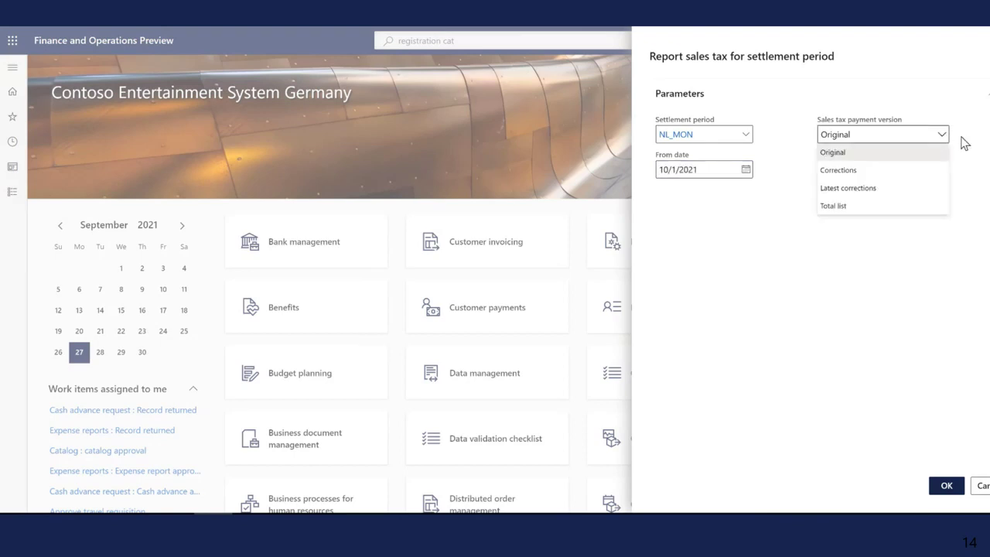
{"action": "left_click", "coordinate": [963, 154]}
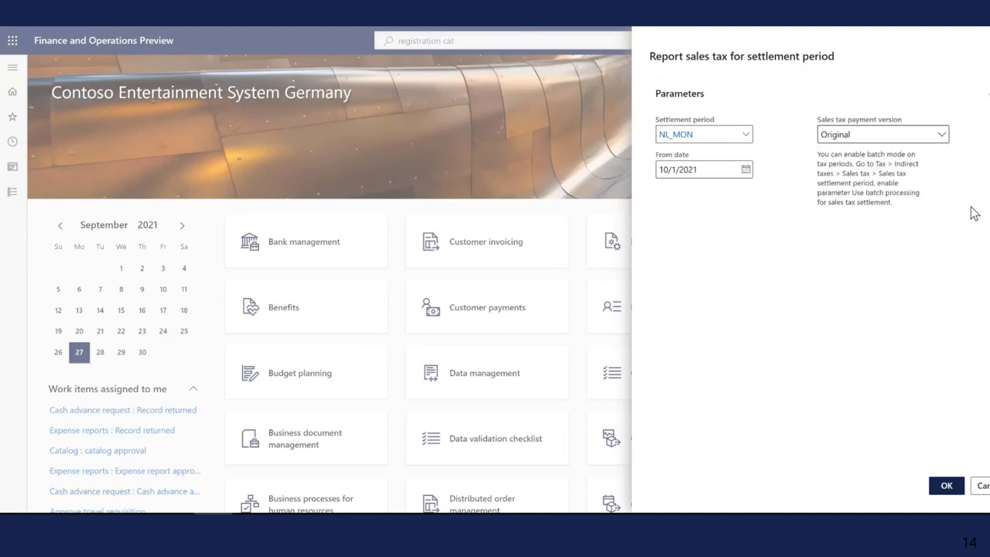
Step: Generate the sales tax report without batch processing and open the downloaded VAT declaration Excel file
{"action": "left_click", "coordinate": [946, 487]}
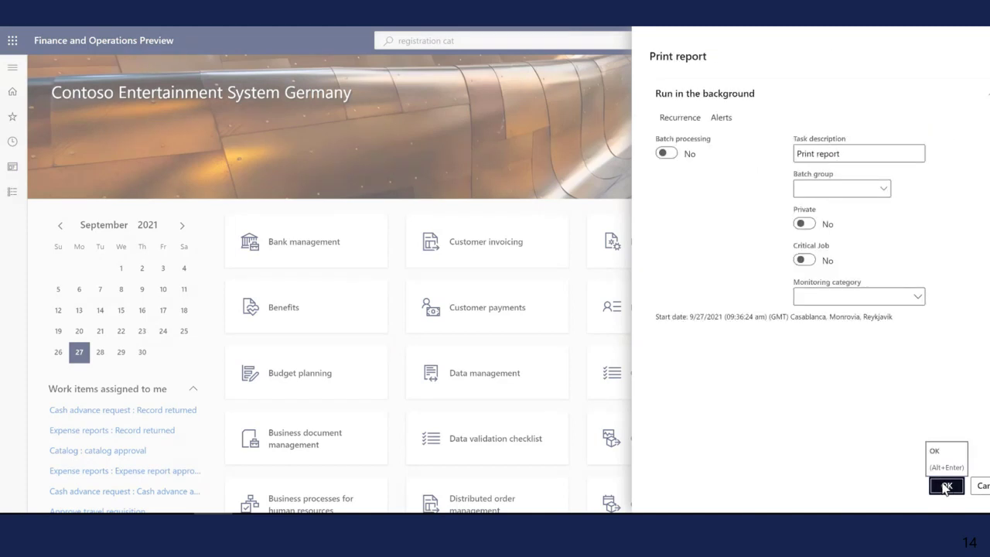
{"action": "left_click", "coordinate": [945, 487]}
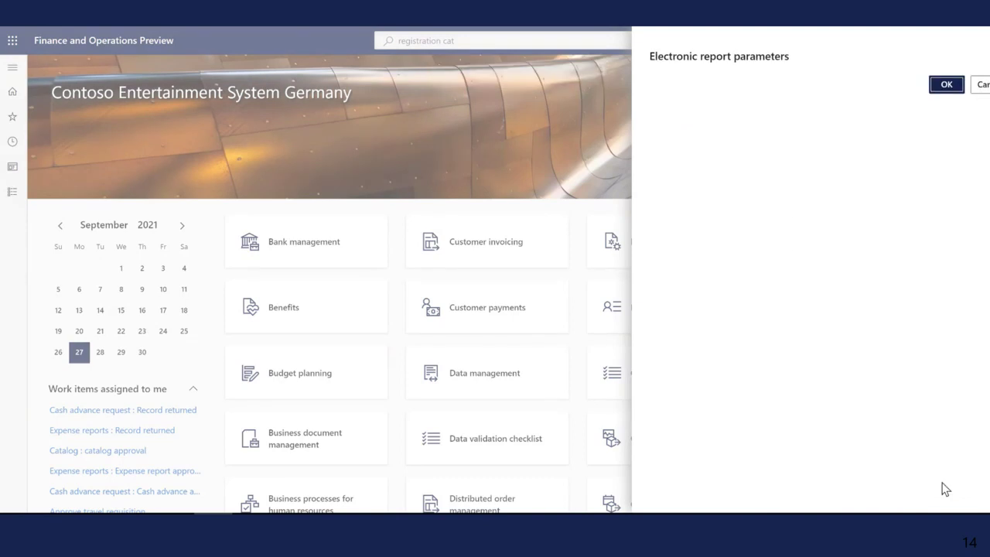
{"action": "left_click", "coordinate": [947, 85]}
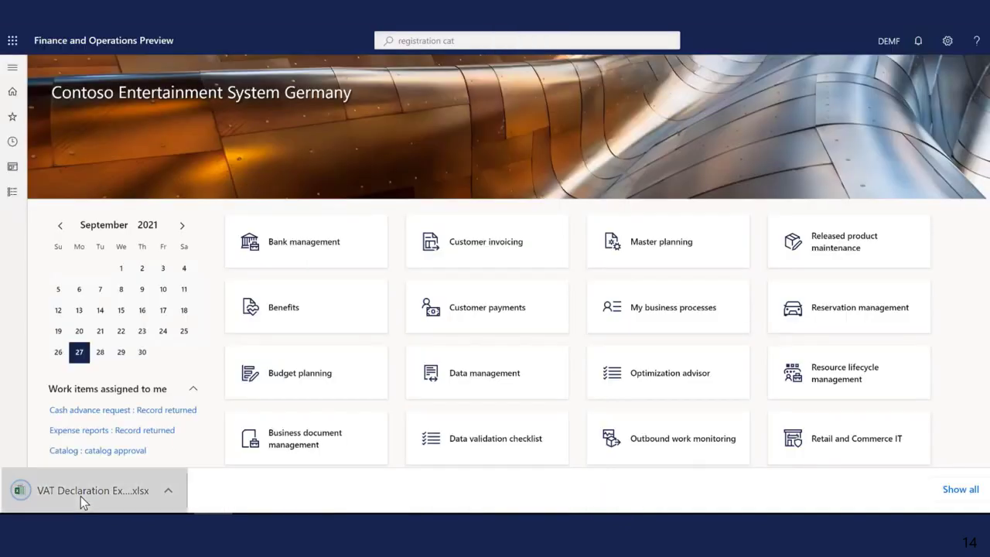
{"action": "left_click", "coordinate": [80, 496]}
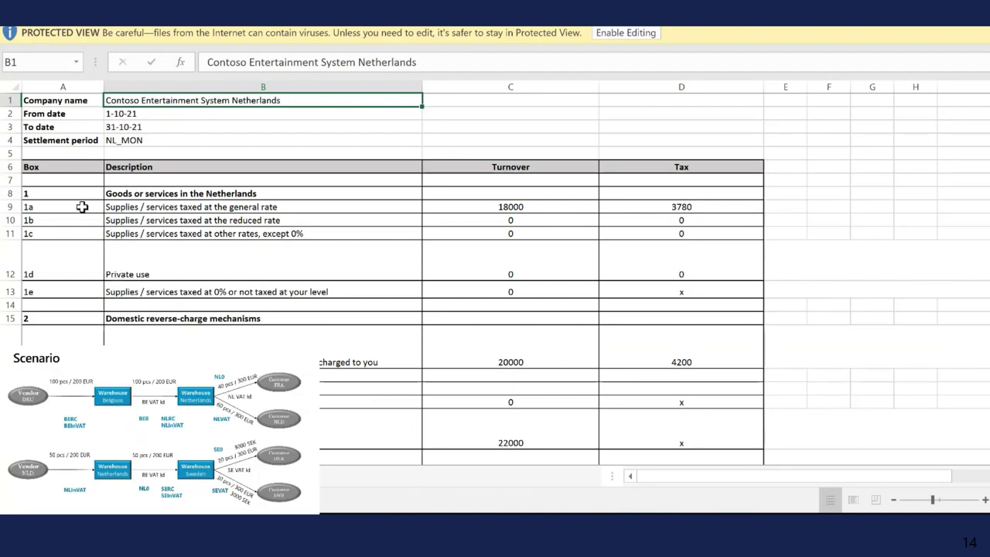
Step: Examine the turnover and tax amounts in boxes 1a, 2a, 3b and 5b of the Dutch VAT declaration
{"action": "left_click_drag", "start_coordinate": [81, 206], "coordinate": [694, 208]}
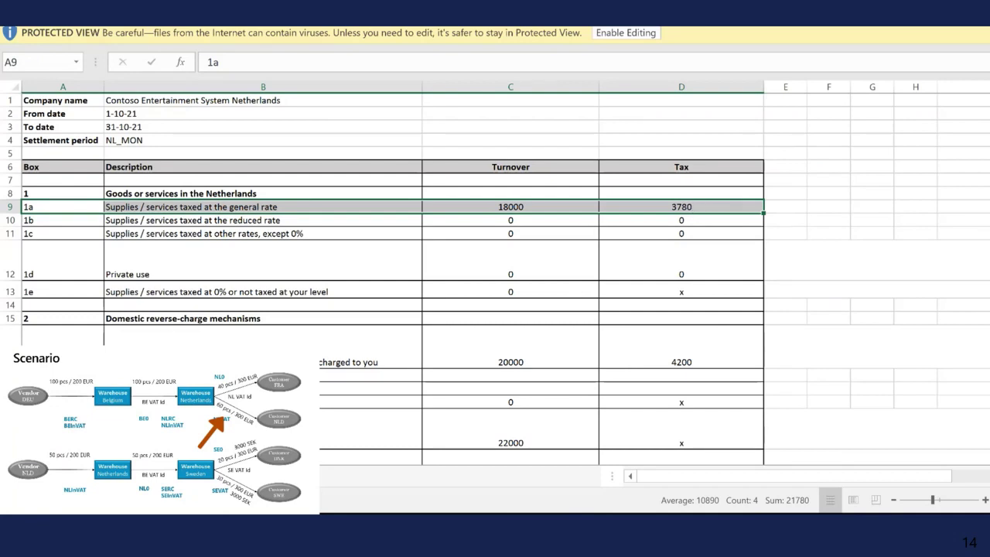
{"action": "left_click_drag", "start_coordinate": [989, 211], "coordinate": [989, 214]}
{"action": "scroll", "coordinate": [951, 338], "scroll_direction": "down", "scroll_amount": 2}
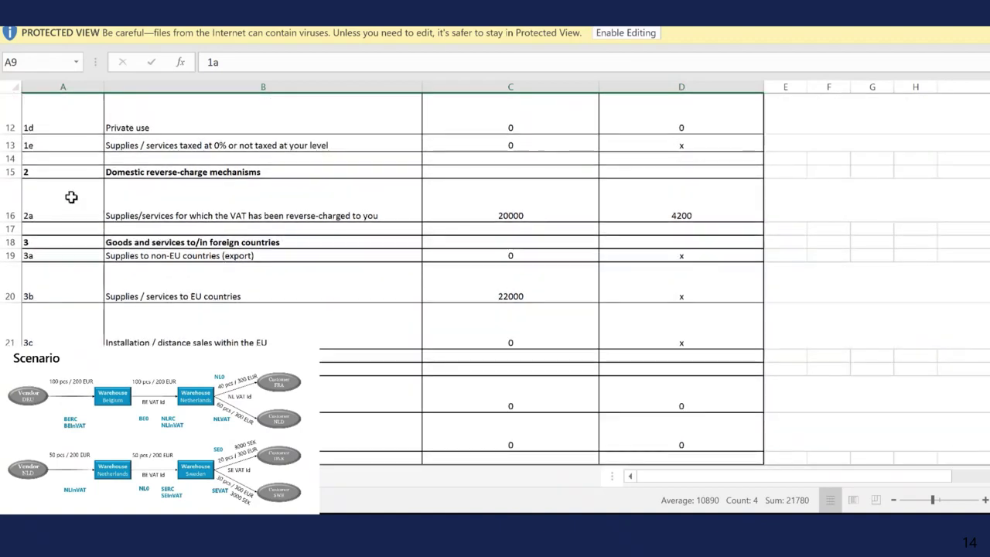
{"action": "left_click_drag", "start_coordinate": [70, 194], "coordinate": [663, 215]}
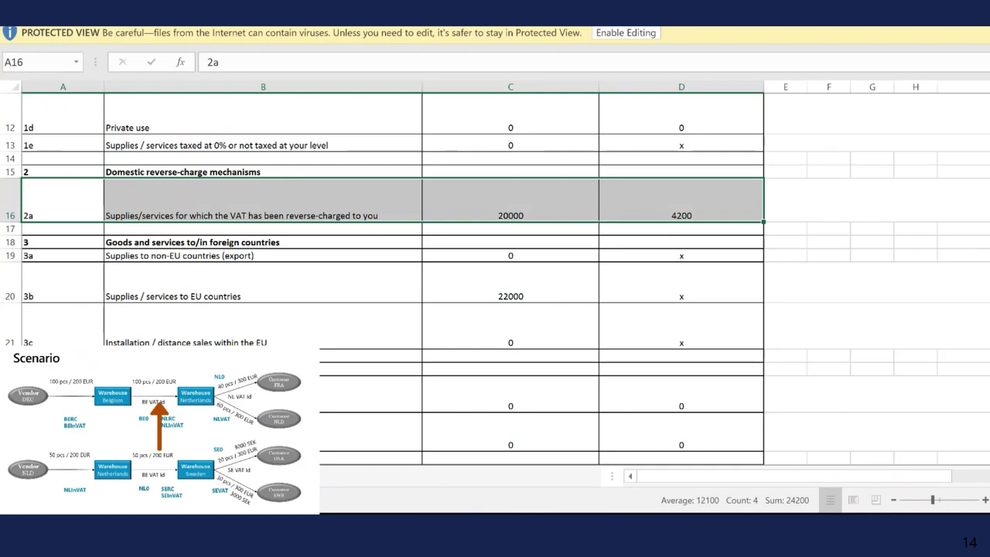
{"action": "scroll", "coordinate": [946, 239], "scroll_direction": "down", "scroll_amount": 1}
{"action": "scroll", "coordinate": [946, 239], "scroll_direction": "down", "scroll_amount": 2}
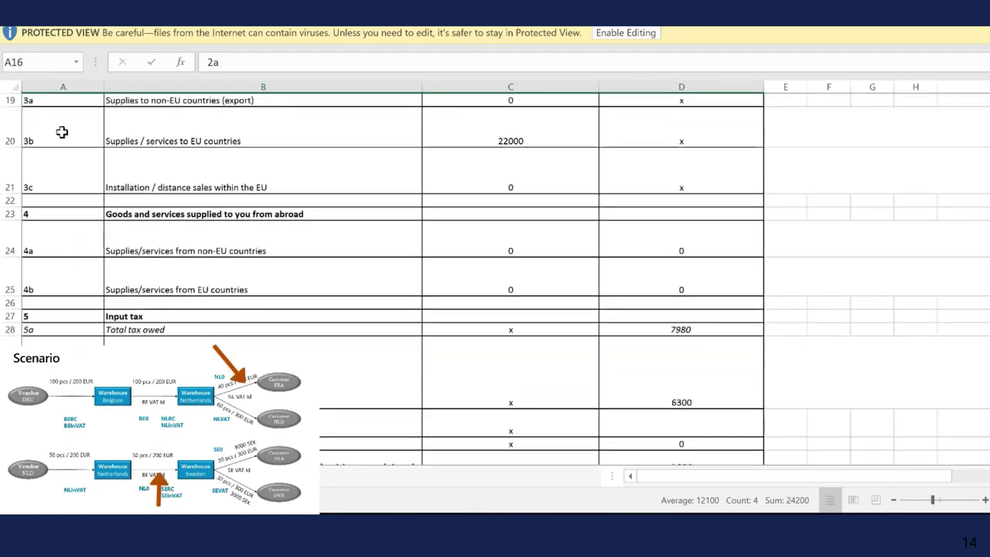
{"action": "left_click_drag", "start_coordinate": [62, 133], "coordinate": [634, 143]}
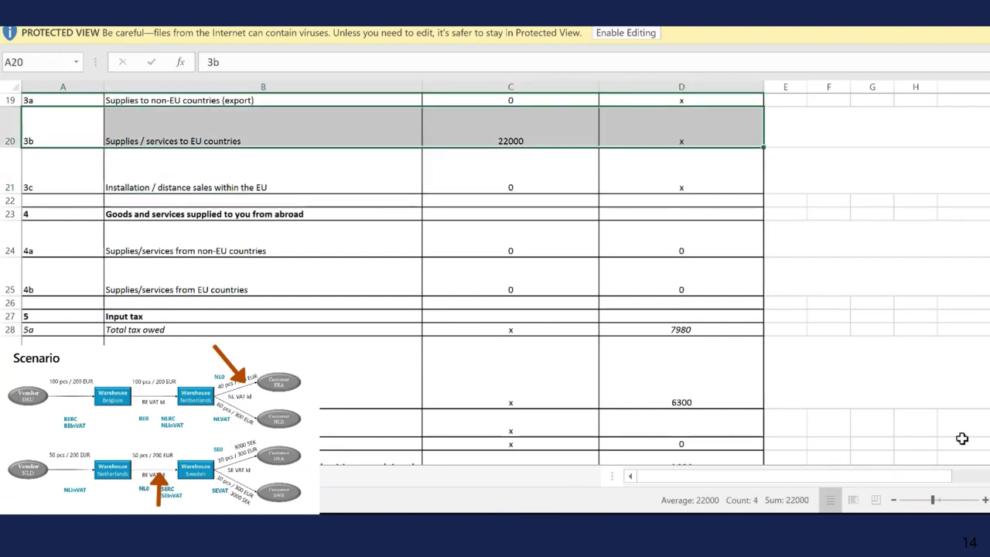
{"action": "scroll", "coordinate": [353, 237], "scroll_direction": "down", "scroll_amount": 3}
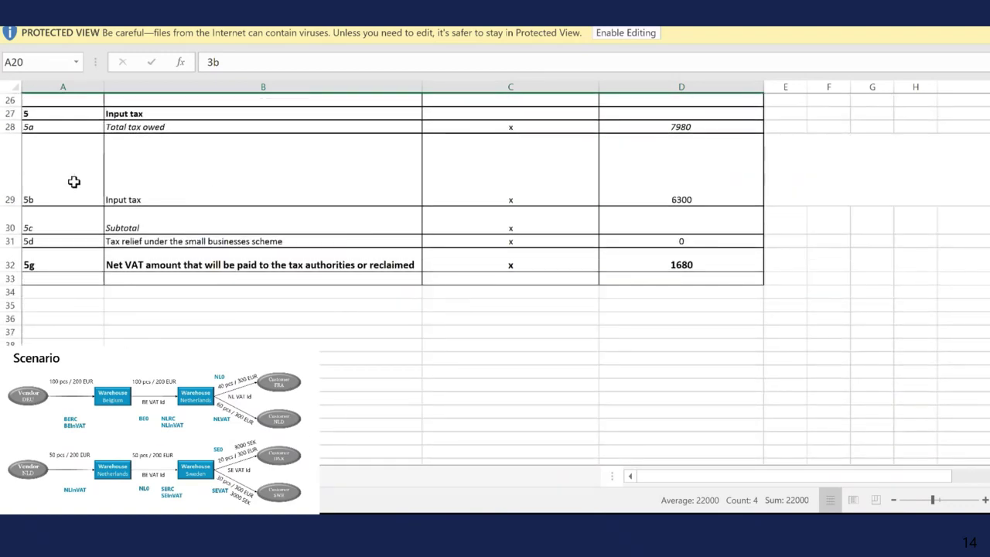
{"action": "left_click_drag", "start_coordinate": [73, 181], "coordinate": [698, 189]}
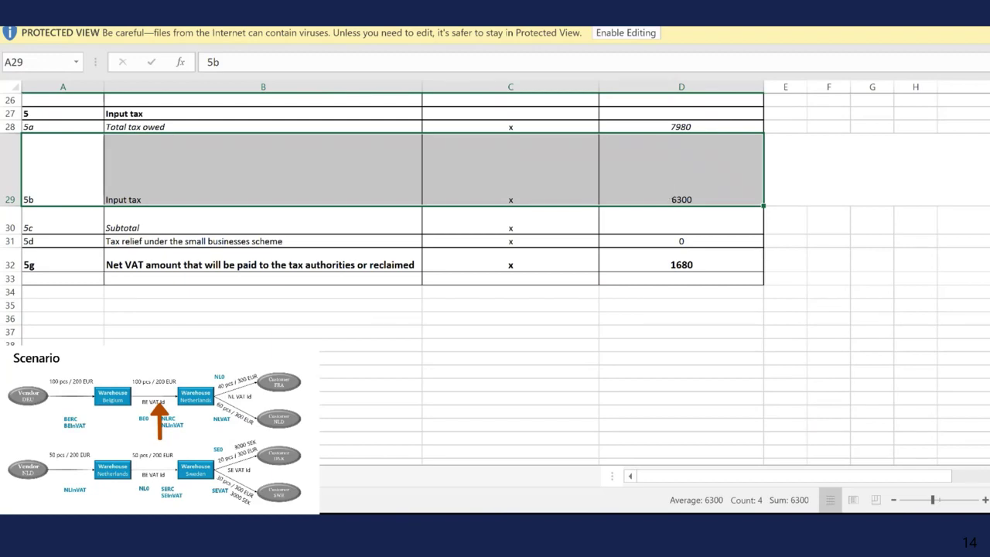
{"action": "scroll", "coordinate": [495, 275], "scroll_direction": "up", "scroll_amount": 9}
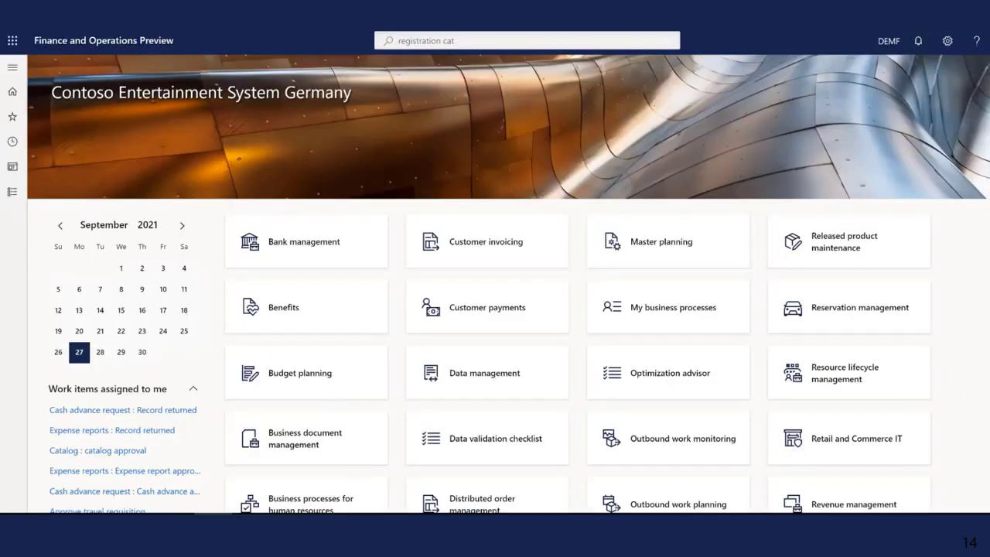
Step: In Finance and Operations, open Report sales tax for settlement period and set the settlement period to SE_MON and from date to 10/1/2021
{"action": "left_click", "coordinate": [13, 68]}
{"action": "left_click", "coordinate": [322, 203]}
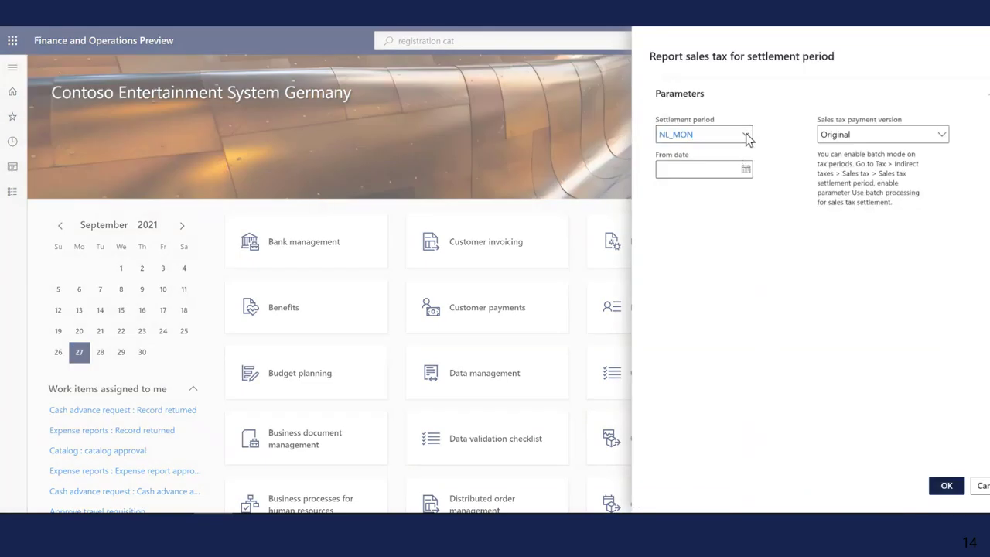
{"action": "left_click", "coordinate": [747, 137]}
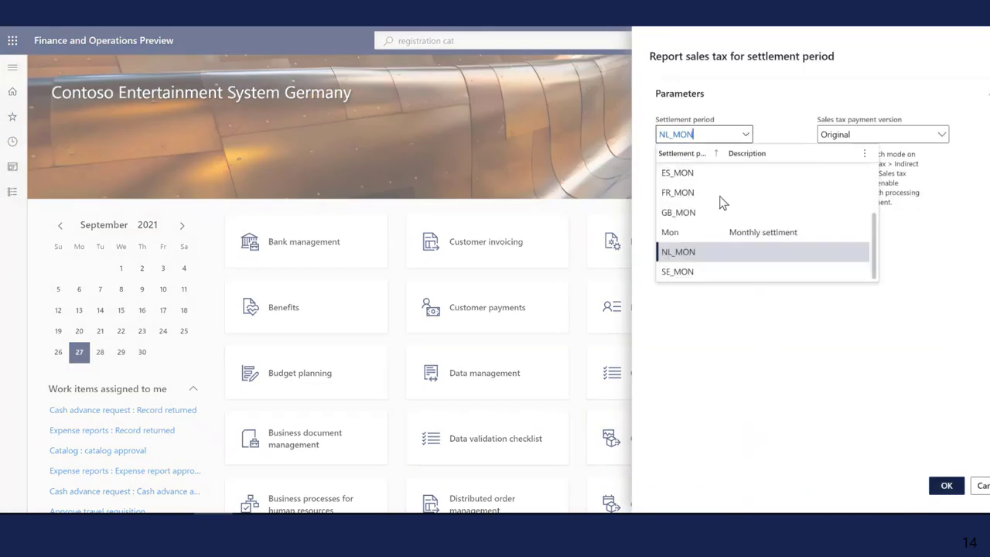
{"action": "left_click", "coordinate": [686, 271]}
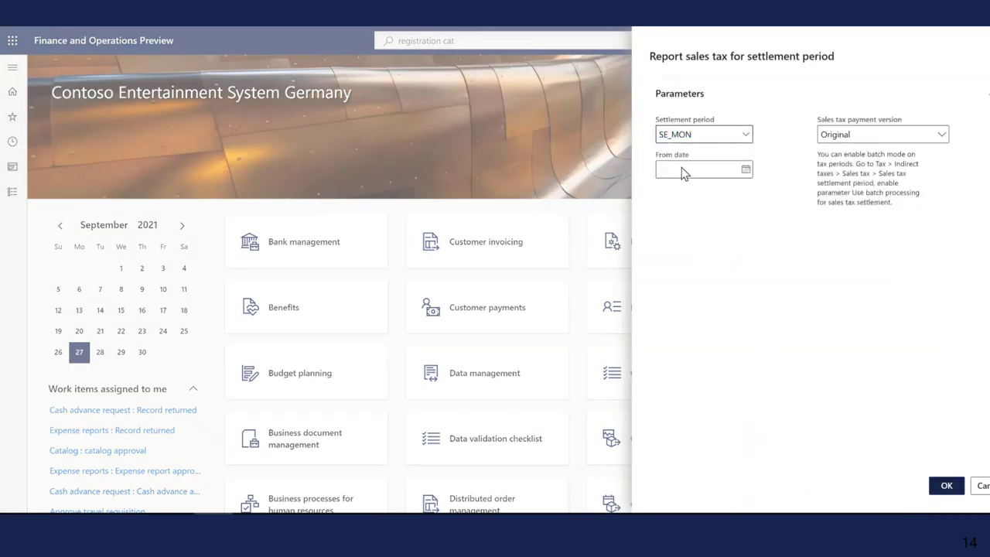
{"action": "left_click", "coordinate": [683, 168]}
{"action": "type", "text": "10/1/2021"}
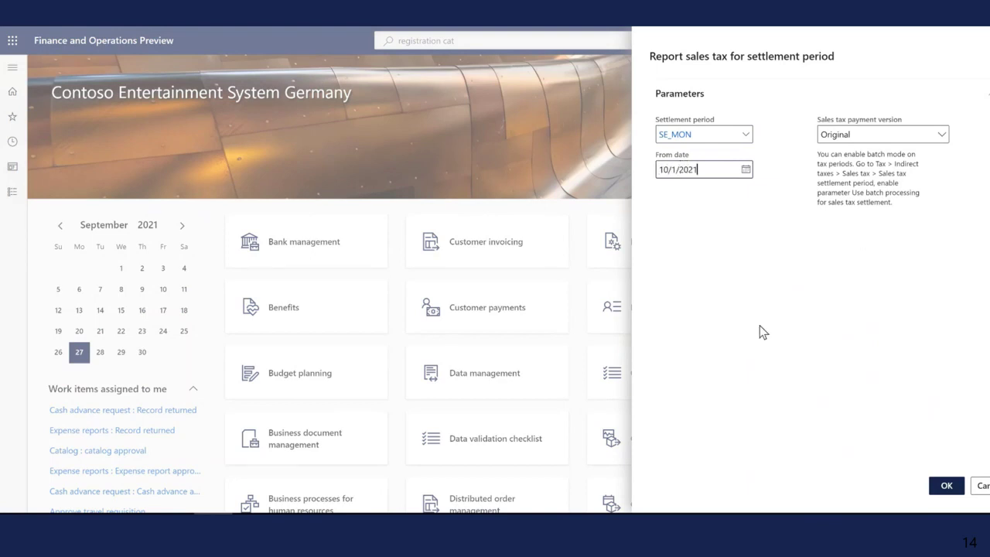
Step: Generate the Swedish sales tax report without batch processing and open the downloaded VAT declaration Excel file
{"action": "left_click", "coordinate": [942, 491]}
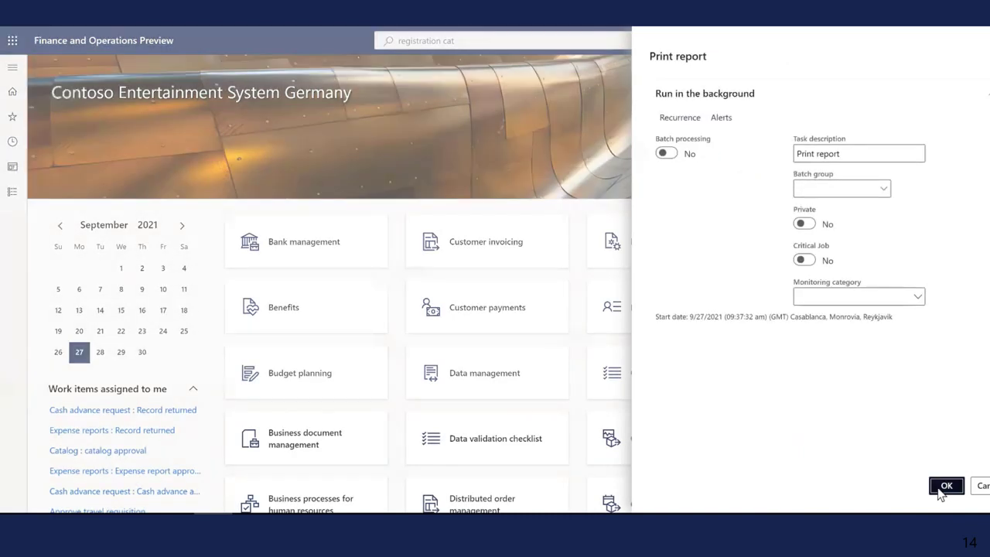
{"action": "left_click", "coordinate": [939, 489]}
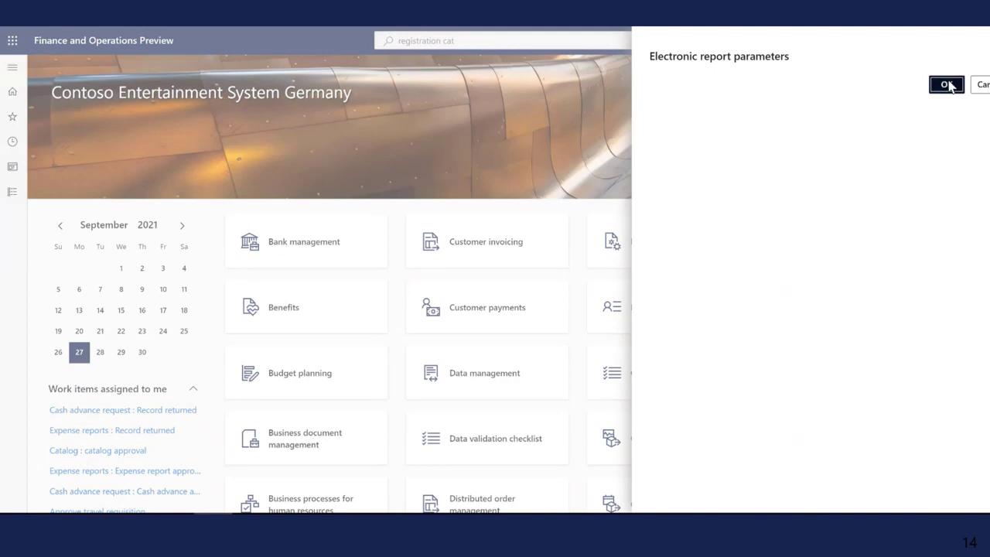
{"action": "left_click", "coordinate": [947, 87]}
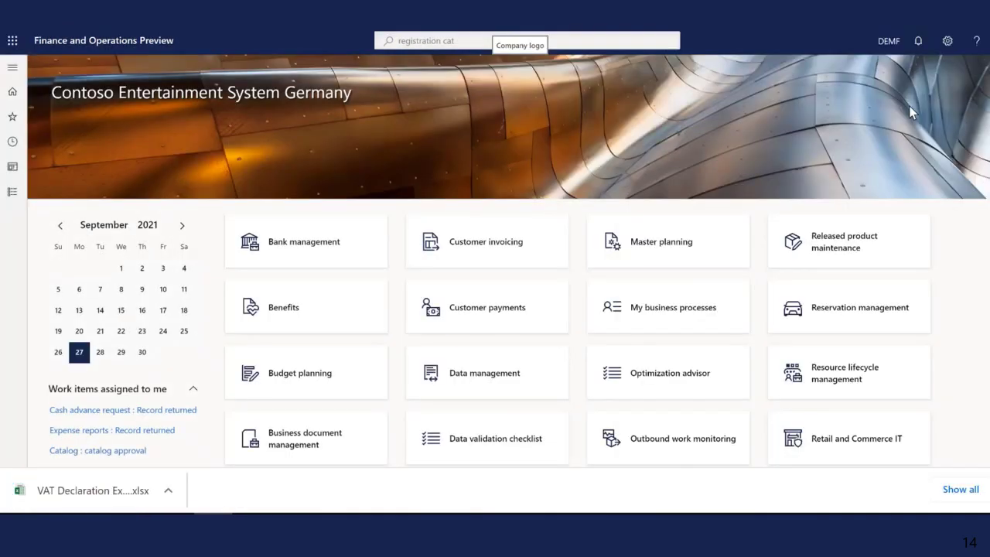
{"action": "left_click", "coordinate": [107, 497]}
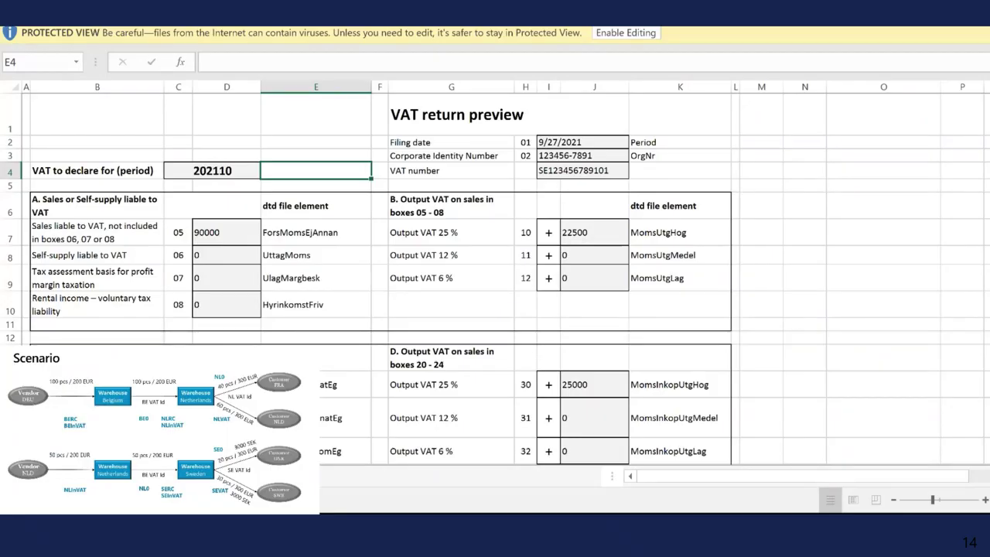
Step: Examine the Swedish VAT return preview's amounts in boxes 05 and 10, 20 and 30, 35, and 48
{"action": "scroll", "coordinate": [384, 197], "scroll_direction": "down", "scroll_amount": 2}
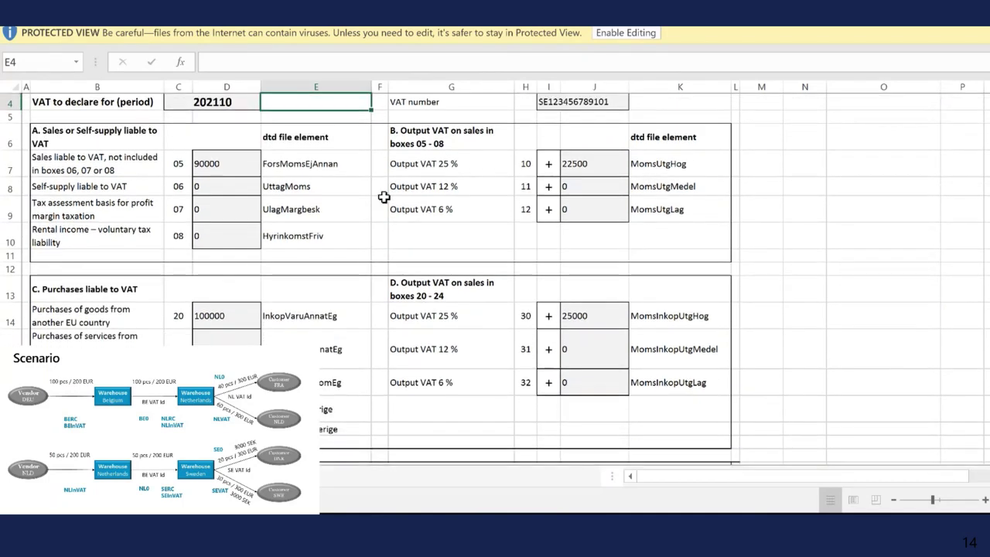
{"action": "left_click_drag", "start_coordinate": [161, 170], "coordinate": [588, 172]}
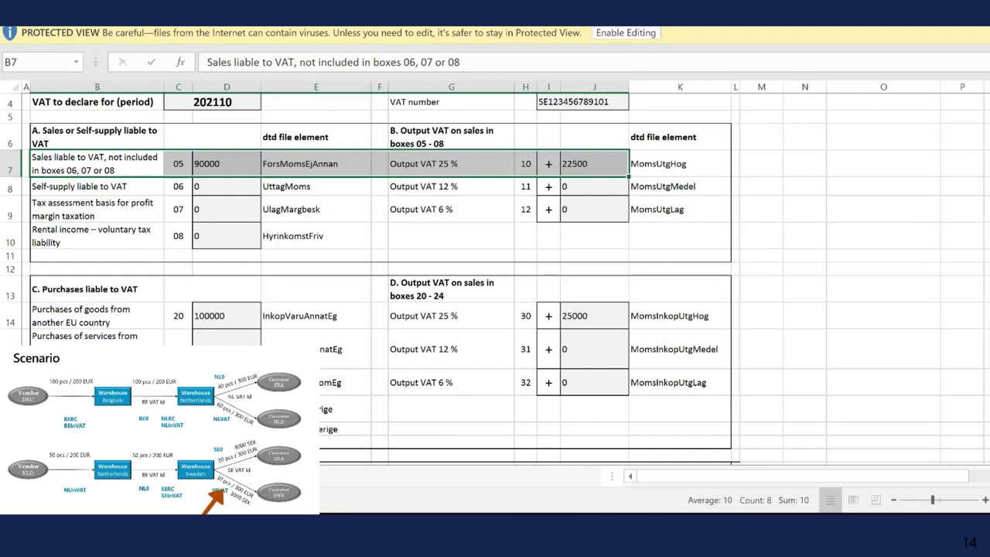
{"action": "scroll", "coordinate": [495, 279], "scroll_direction": "down", "scroll_amount": 1}
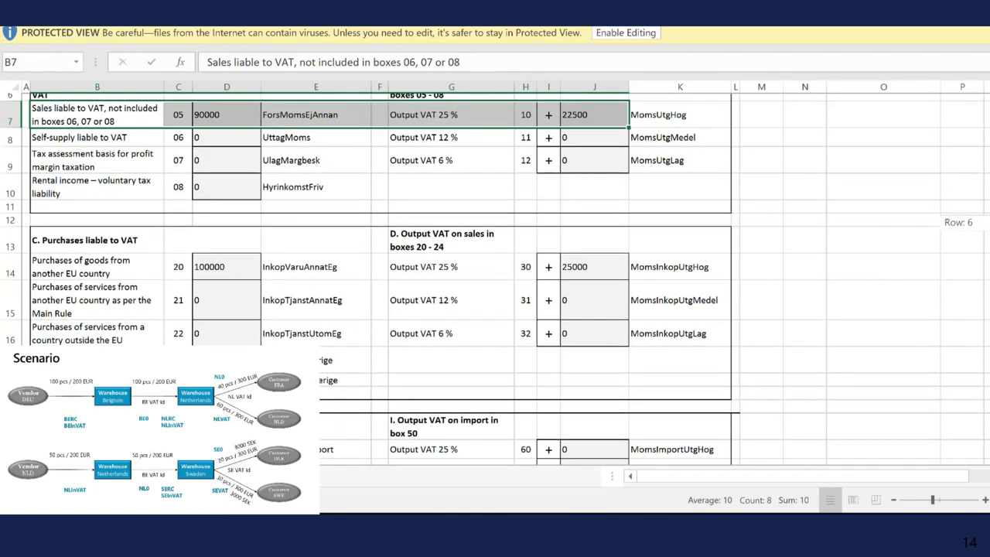
{"action": "scroll", "coordinate": [495, 278], "scroll_direction": "down", "scroll_amount": 1}
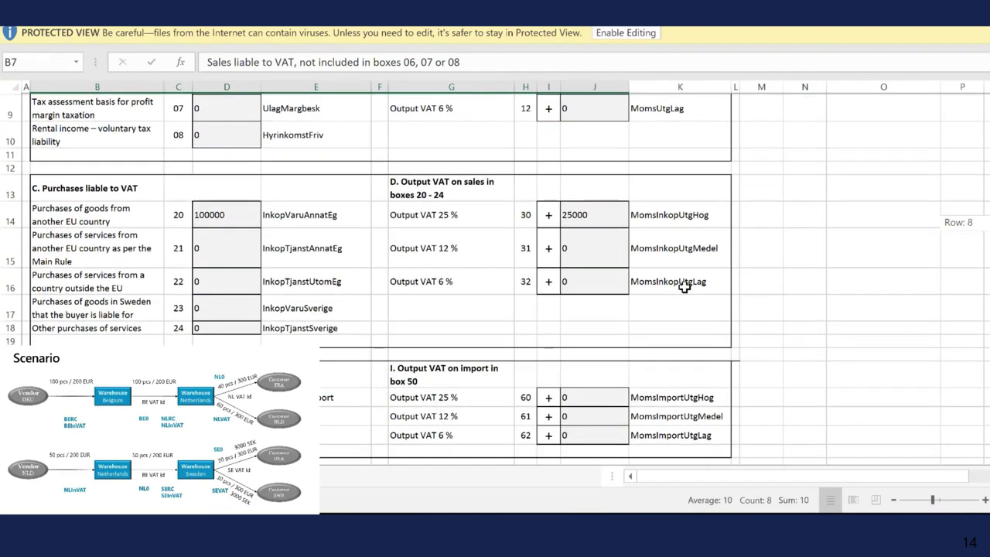
{"action": "left_click_drag", "start_coordinate": [124, 209], "coordinate": [608, 222]}
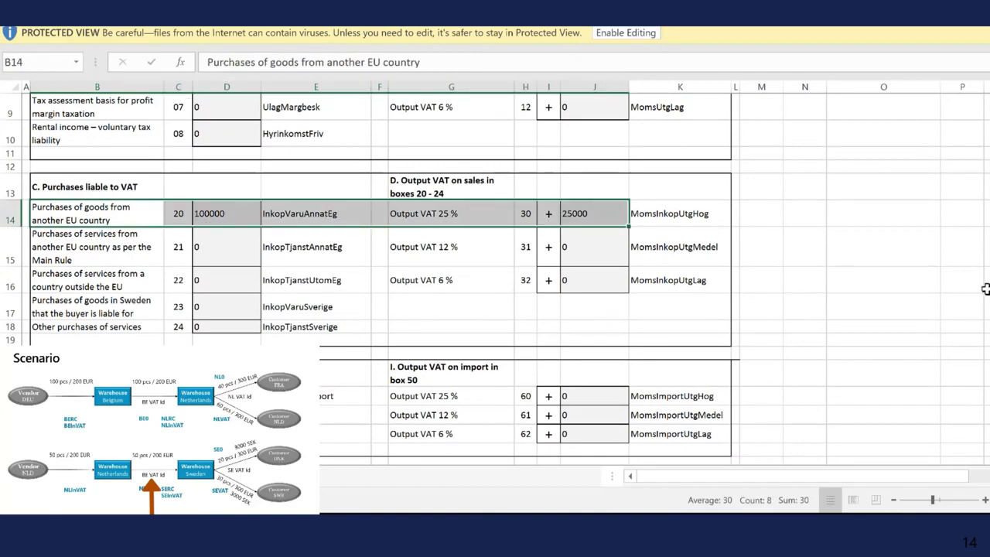
{"action": "scroll", "coordinate": [495, 302], "scroll_direction": "down", "scroll_amount": 2}
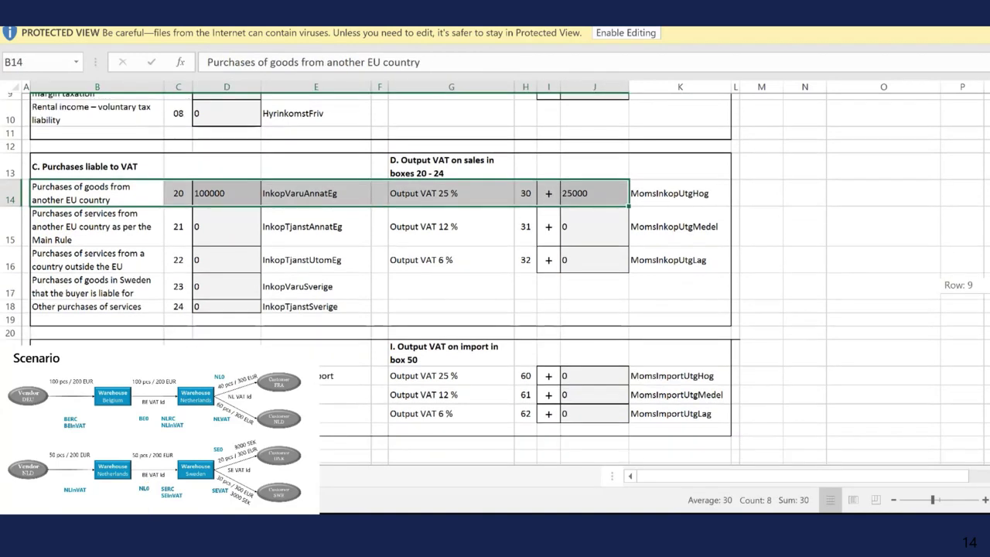
{"action": "scroll", "coordinate": [495, 278], "scroll_direction": "down", "scroll_amount": 2}
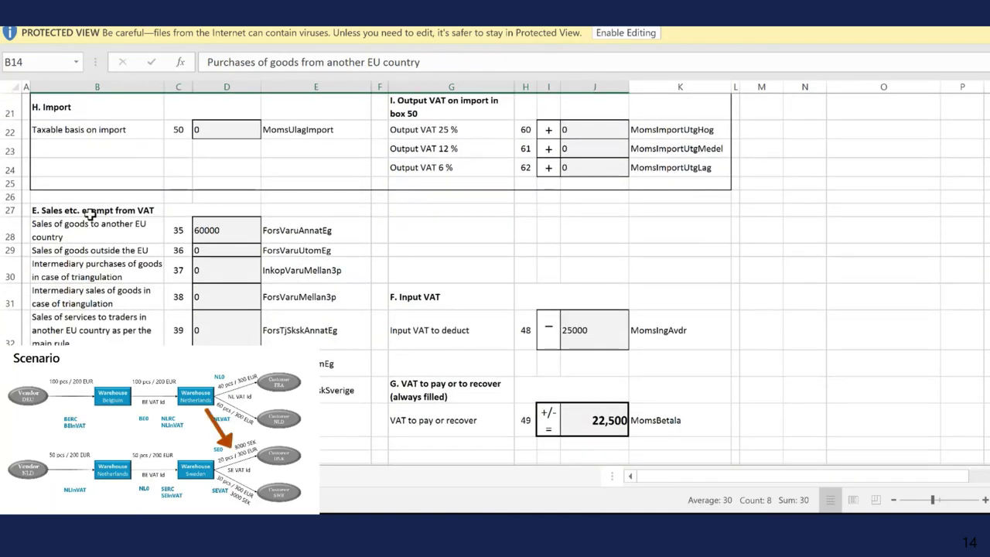
{"action": "left_click_drag", "start_coordinate": [116, 238], "coordinate": [215, 237]}
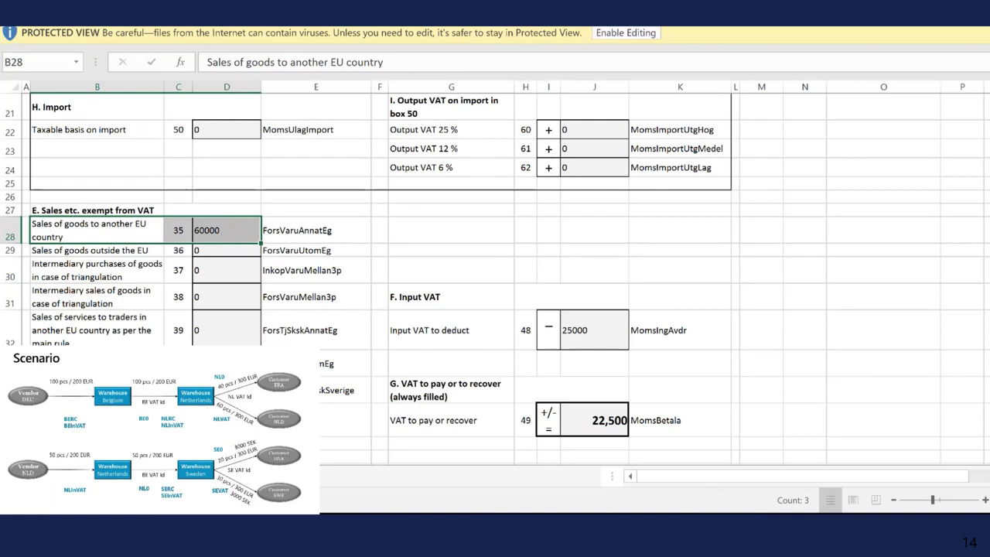
{"action": "scroll", "coordinate": [495, 266], "scroll_direction": "down", "scroll_amount": 2}
{"action": "scroll", "coordinate": [967, 414], "scroll_direction": "down", "scroll_amount": 2}
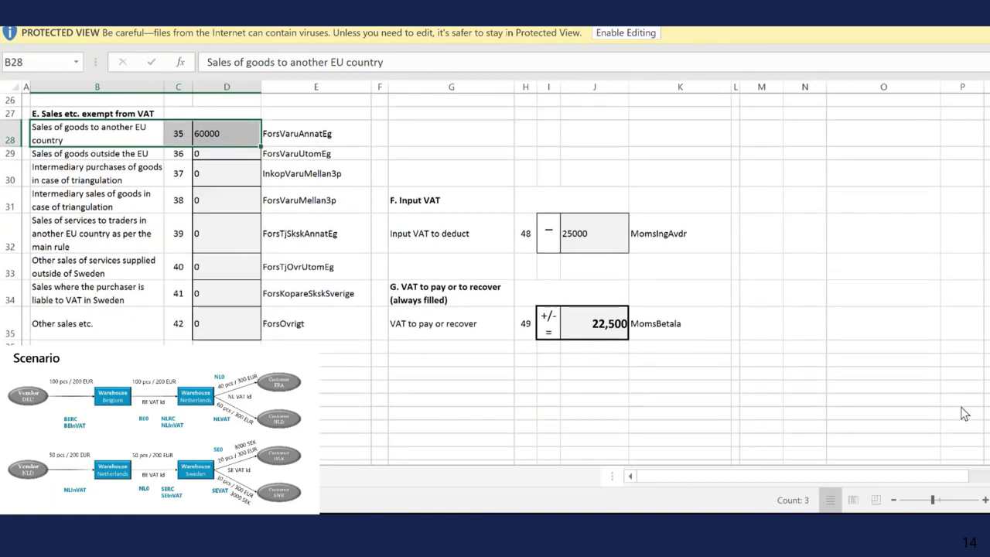
{"action": "left_click_drag", "start_coordinate": [470, 221], "coordinate": [585, 226]}
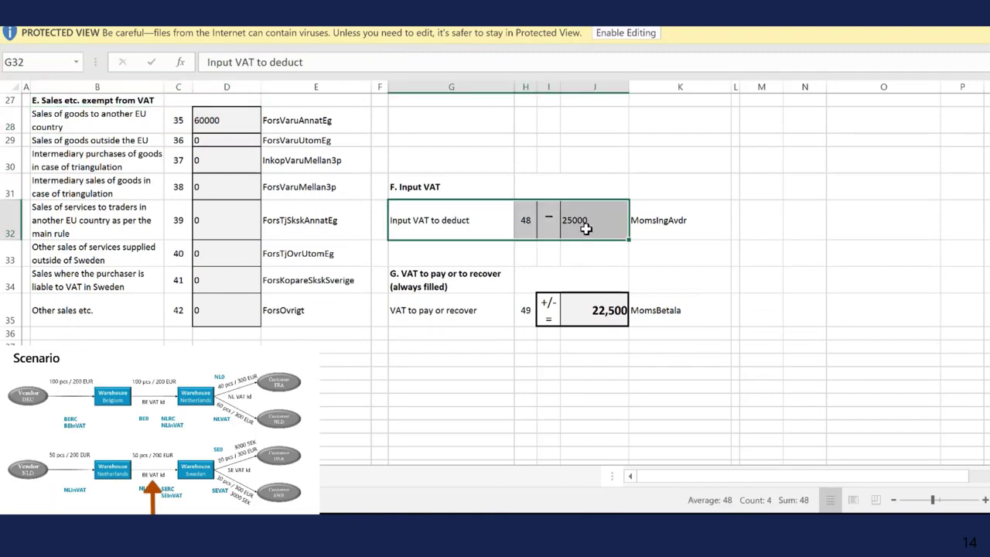
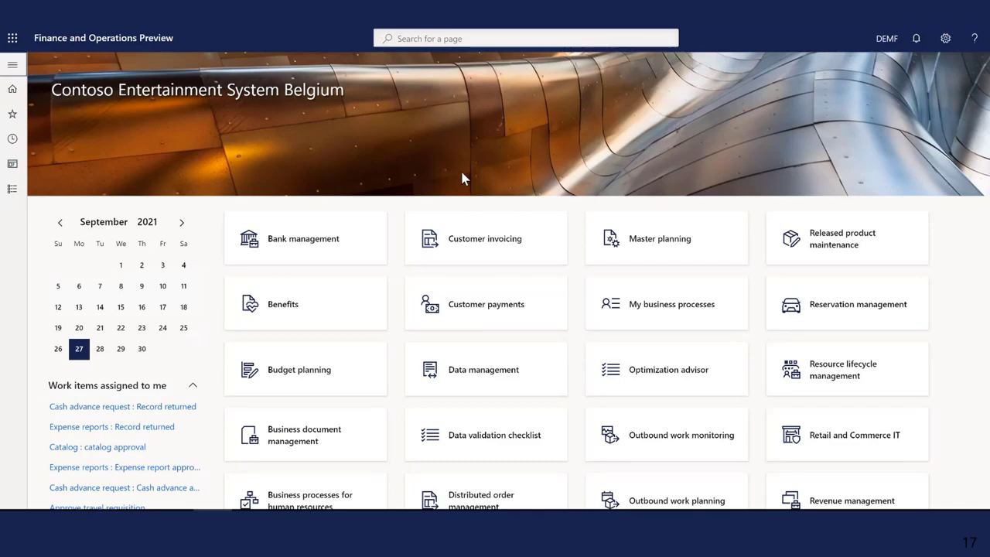
Step: Open Electronic message processing from the Tax module's electronic messages setup
{"action": "left_click", "coordinate": [13, 67]}
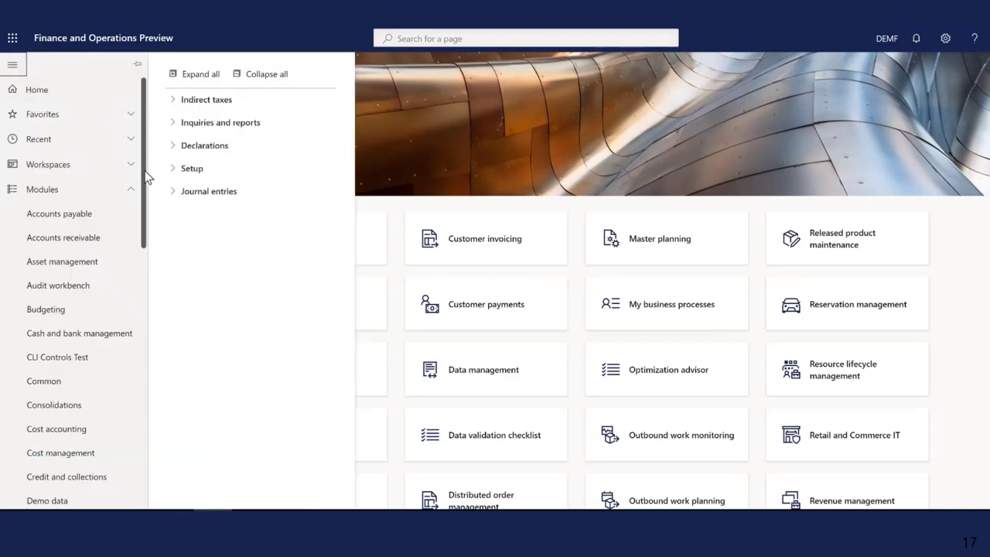
{"action": "left_click_drag", "start_coordinate": [147, 176], "coordinate": [154, 390]}
{"action": "scroll", "coordinate": [96, 443], "scroll_direction": "down", "scroll_amount": 2}
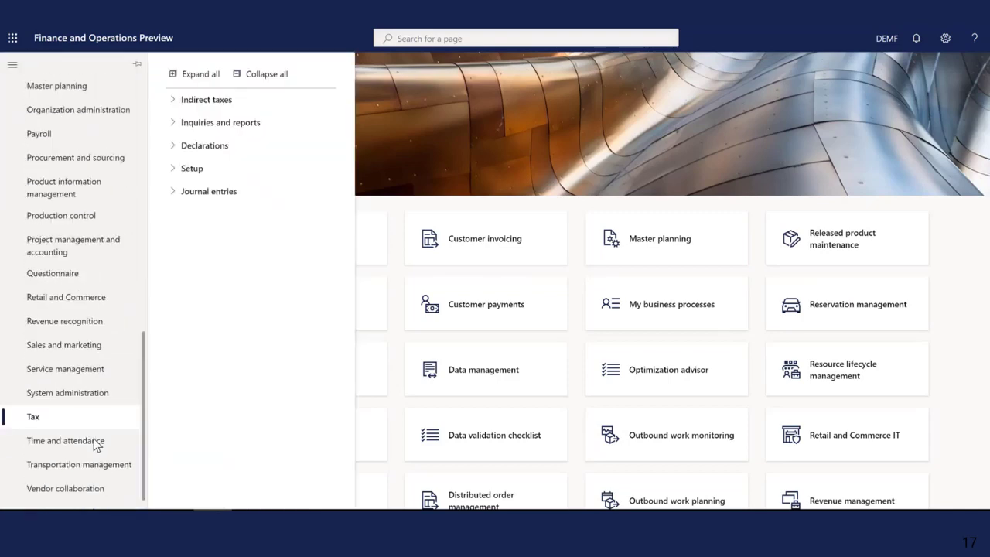
{"action": "left_click", "coordinate": [175, 169]}
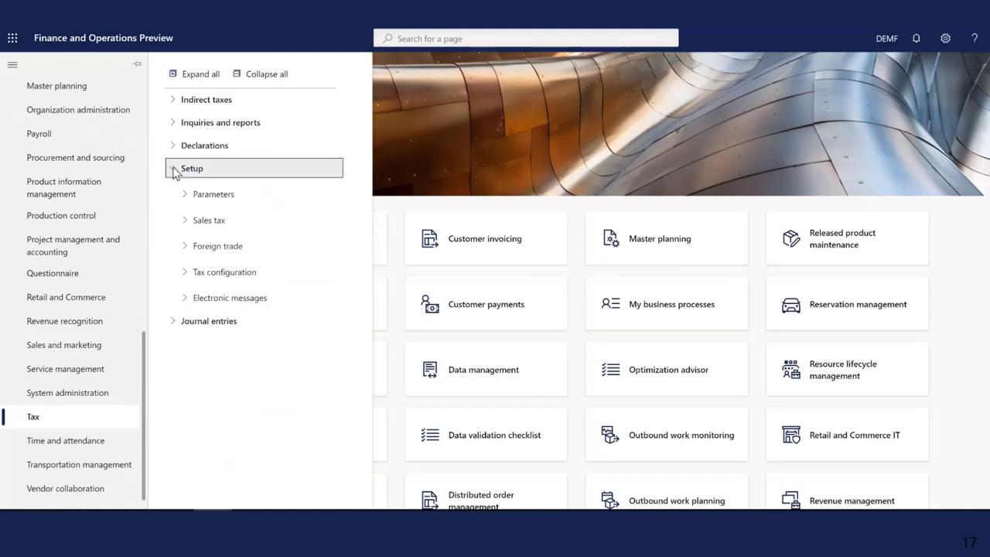
{"action": "left_click", "coordinate": [184, 298]}
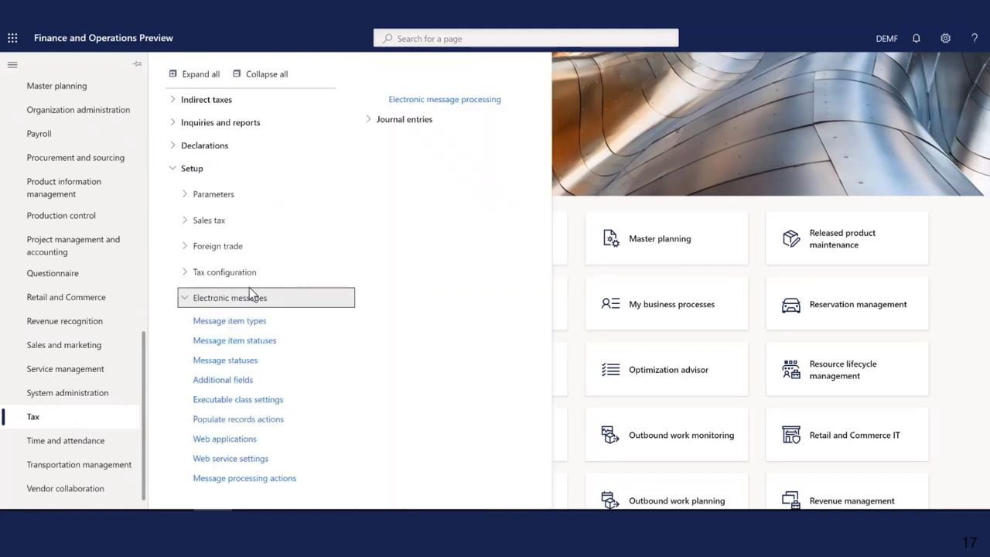
{"action": "left_click", "coordinate": [461, 102]}
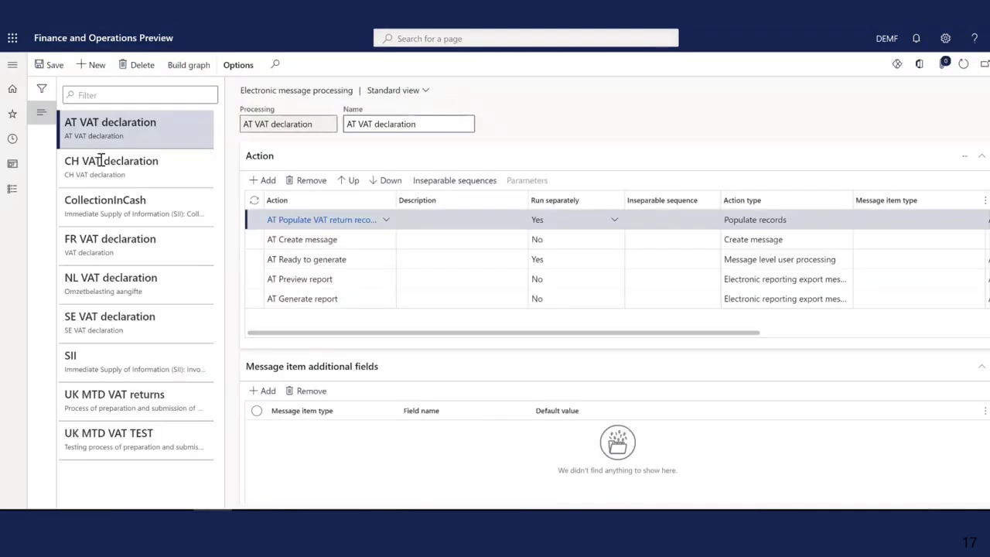
Step: Review the actions configured for the SE VAT declaration and NL VAT declaration processings
{"action": "left_click", "coordinate": [109, 324]}
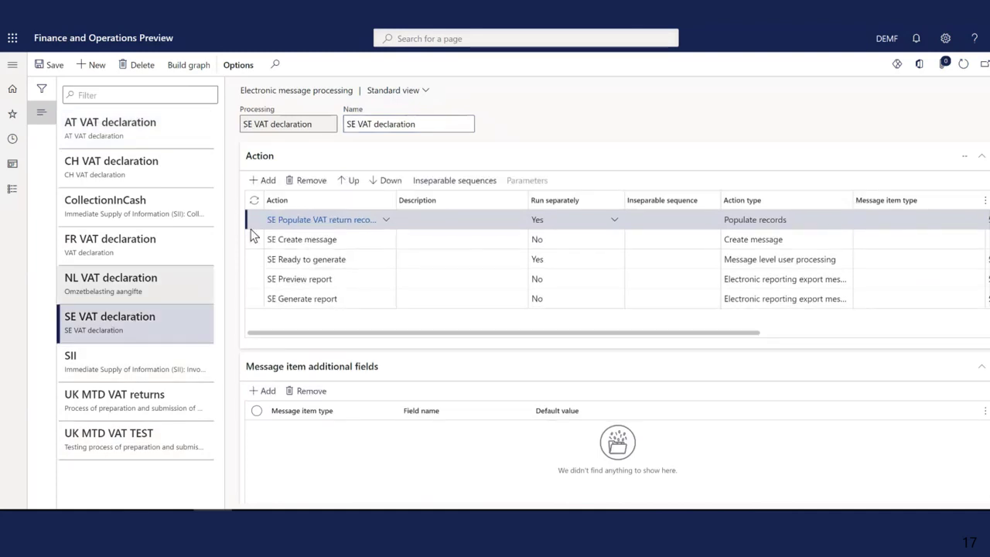
{"action": "left_click", "coordinate": [122, 286]}
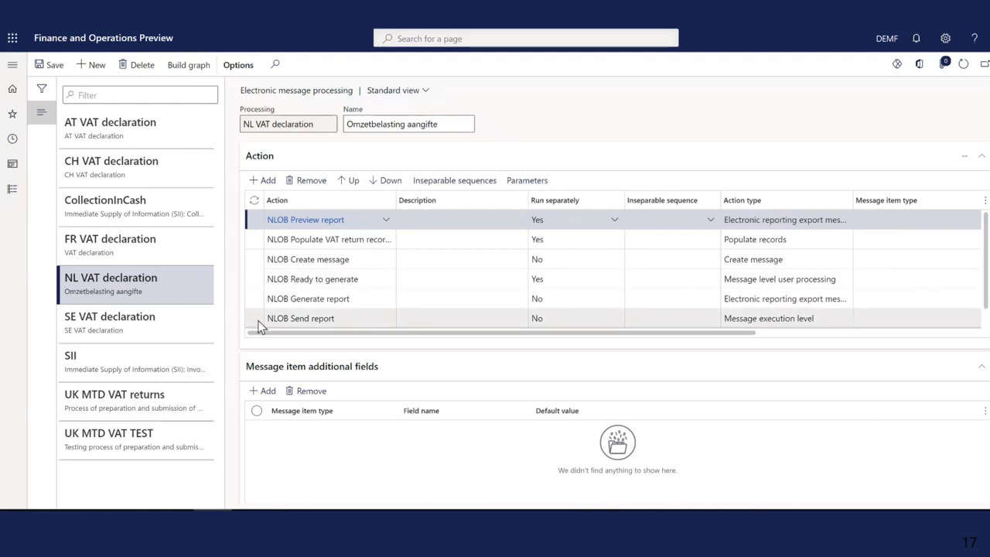
{"action": "left_click", "coordinate": [13, 66]}
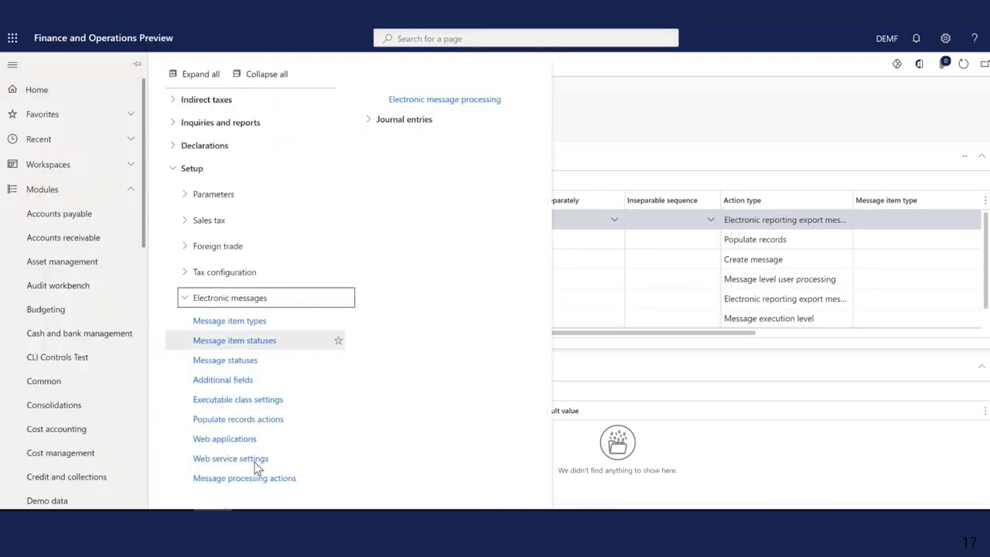
Step: In Message processing actions, filter actions by NL and review the format mappings of NLOB Preview report and NLOB Generate report
{"action": "left_click", "coordinate": [259, 478]}
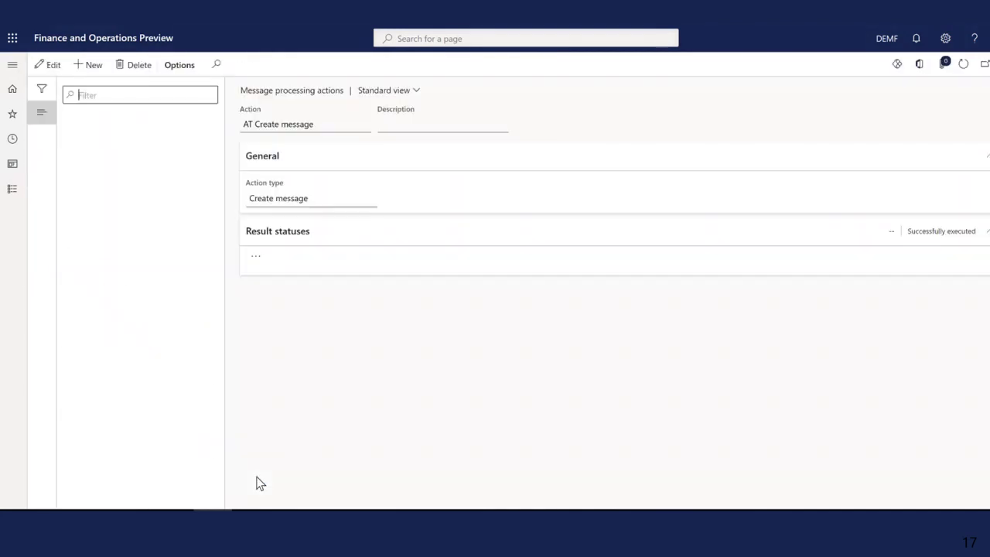
{"action": "left_click", "coordinate": [114, 95]}
{"action": "type", "text": "NL"}
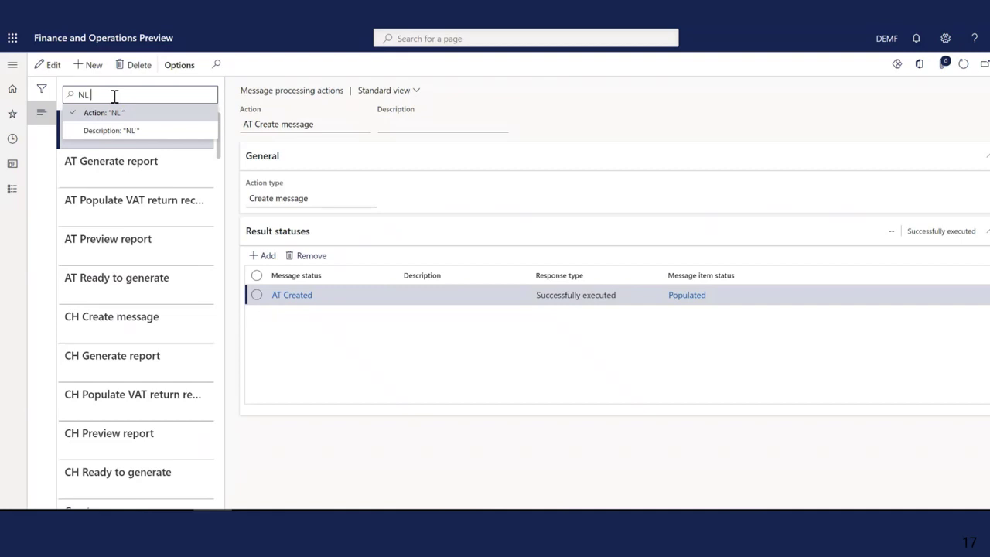
{"action": "key", "text": "Return"}
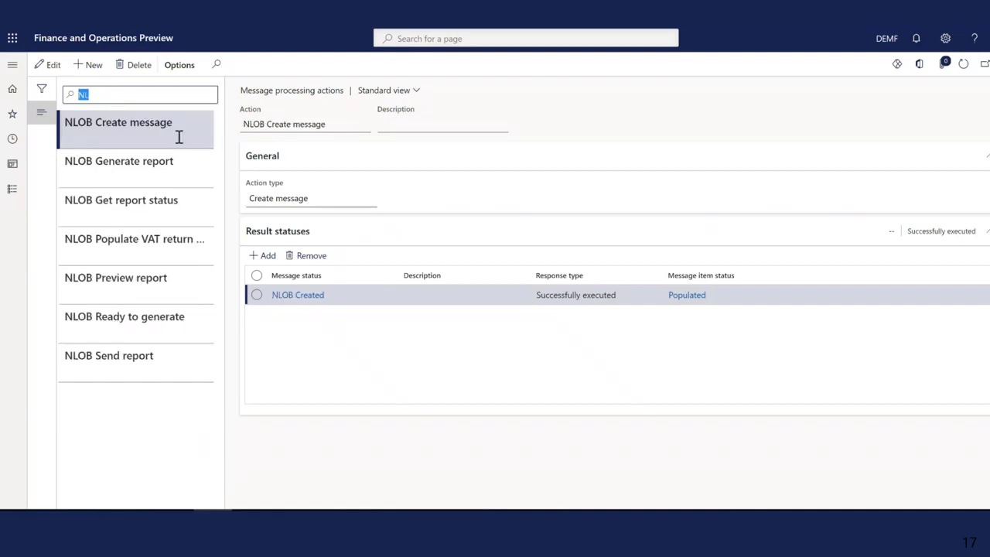
{"action": "left_click", "coordinate": [116, 286]}
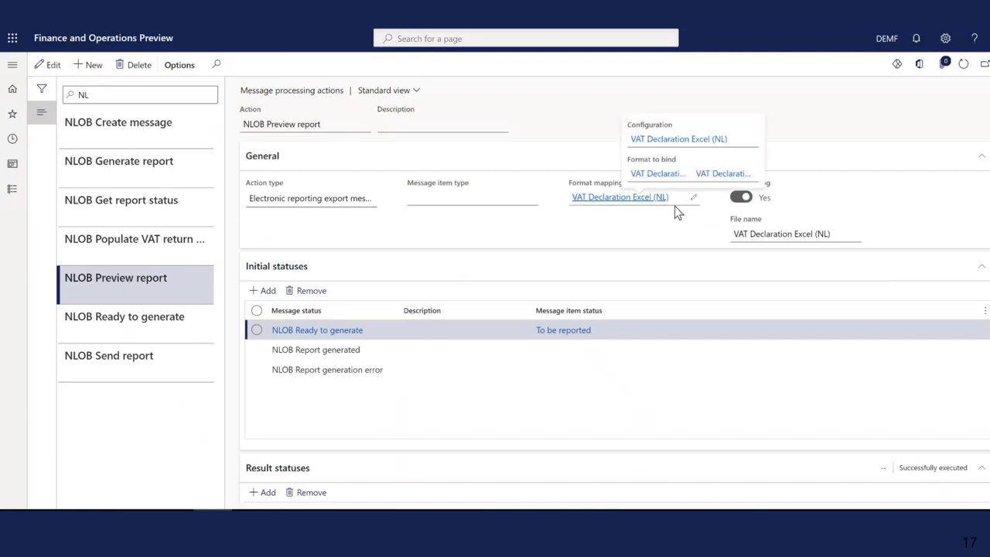
{"action": "left_click", "coordinate": [100, 171]}
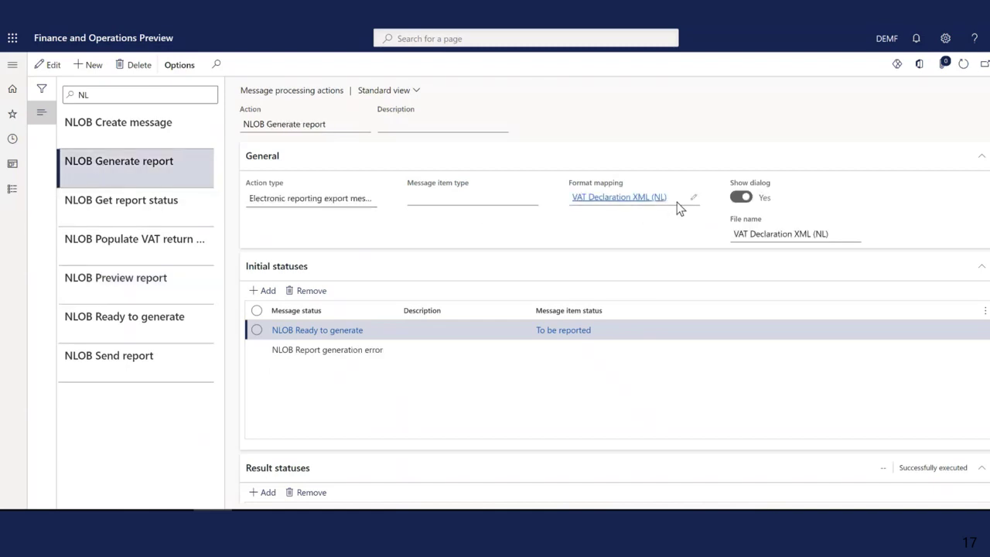
{"action": "mouse_move", "coordinate": [677, 202]}
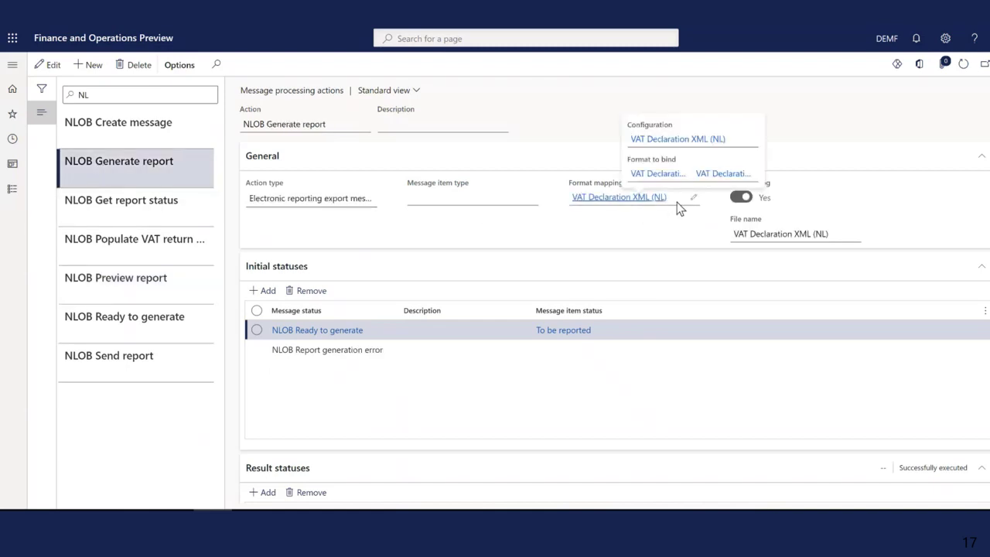
Step: Filter the message processing actions by SE and review the format mappings of SE Preview report and SE Generate report
{"action": "left_click", "coordinate": [87, 96]}
{"action": "type", "text": "SE"}
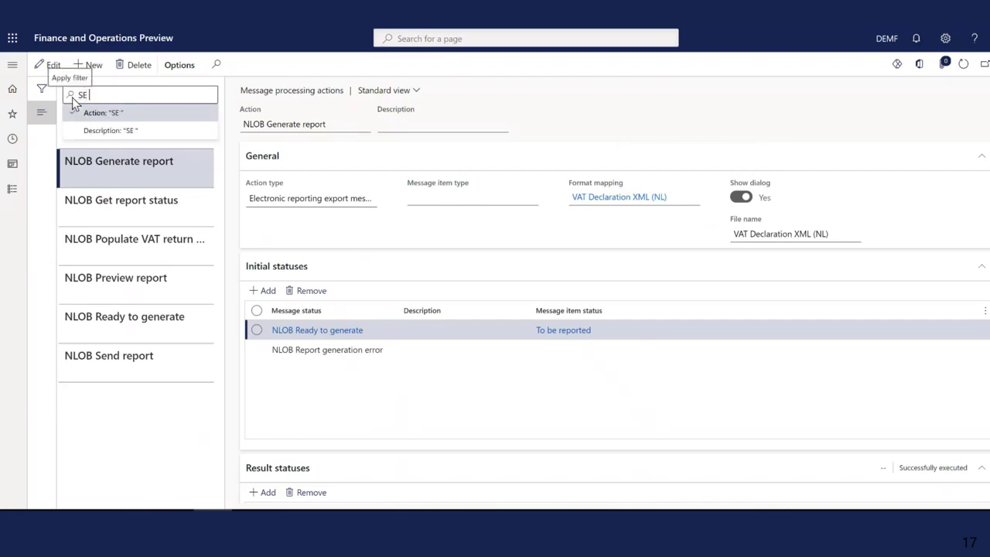
{"action": "key", "text": "Return"}
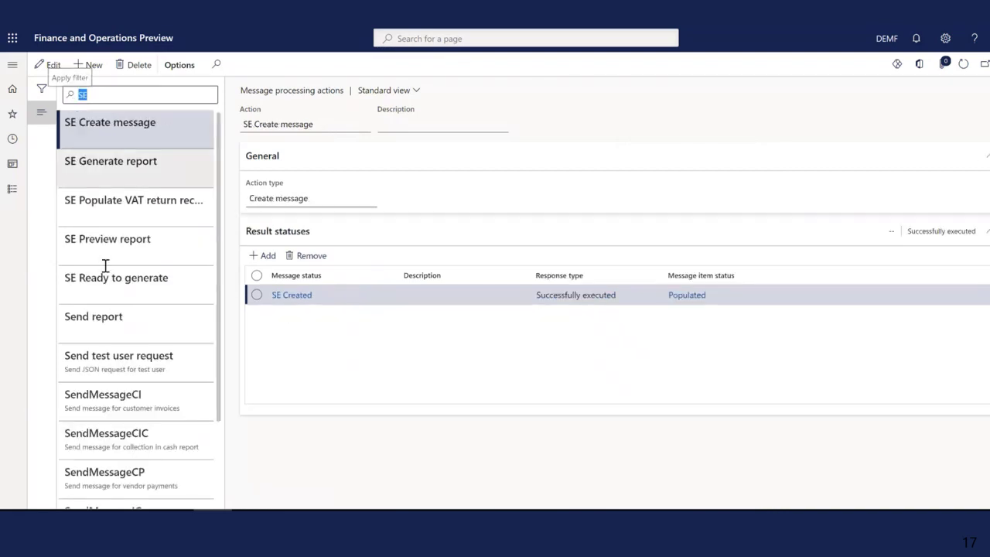
{"action": "left_click", "coordinate": [112, 244]}
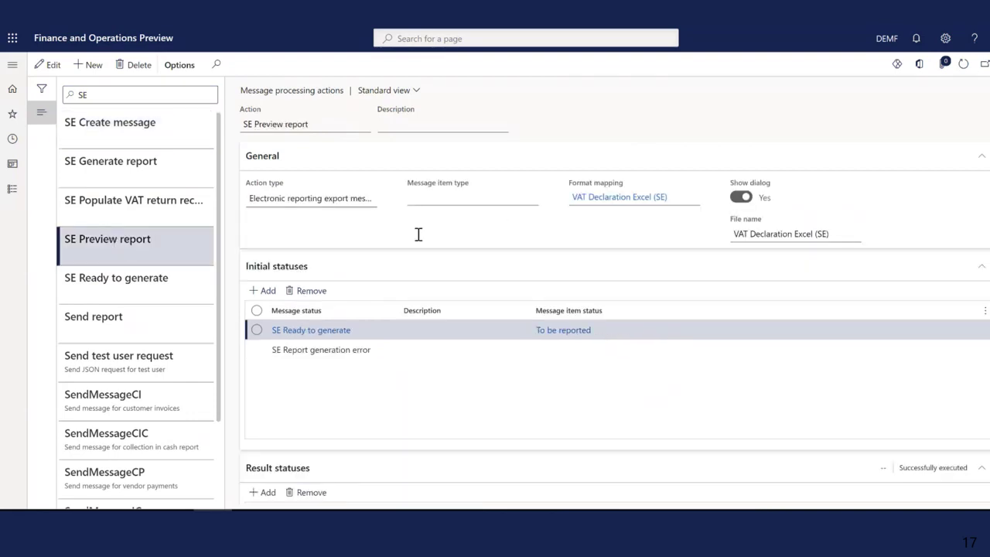
{"action": "left_click", "coordinate": [138, 165]}
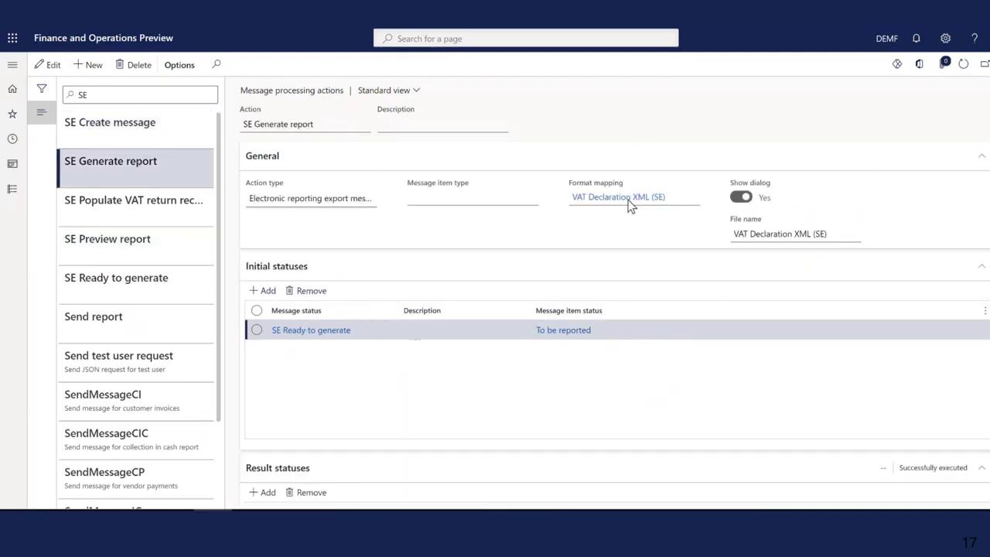
Step: In Populate records actions, inspect the settlement period criteria in the NL VAT payment query of NLOB Populate VAT return records
{"action": "left_click", "coordinate": [12, 67]}
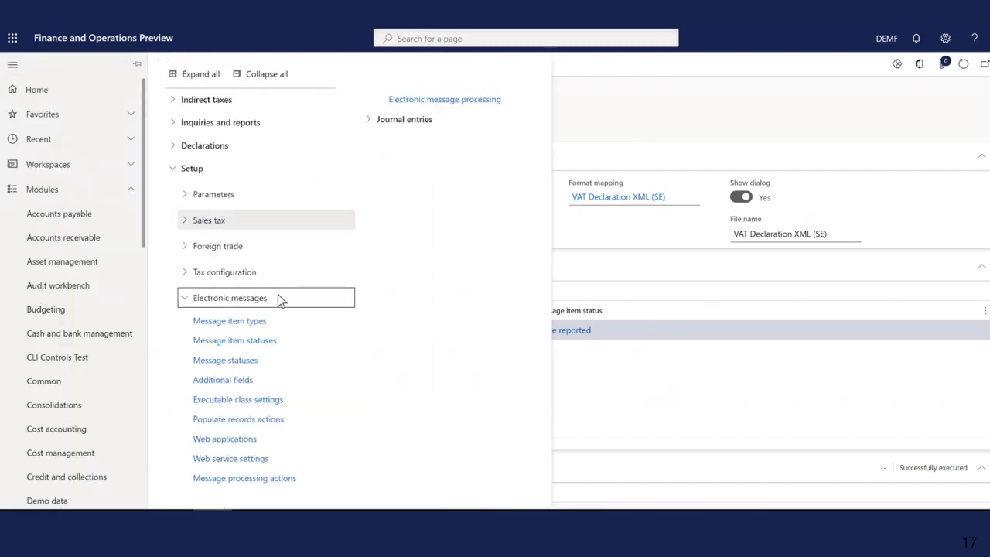
{"action": "left_click", "coordinate": [241, 421]}
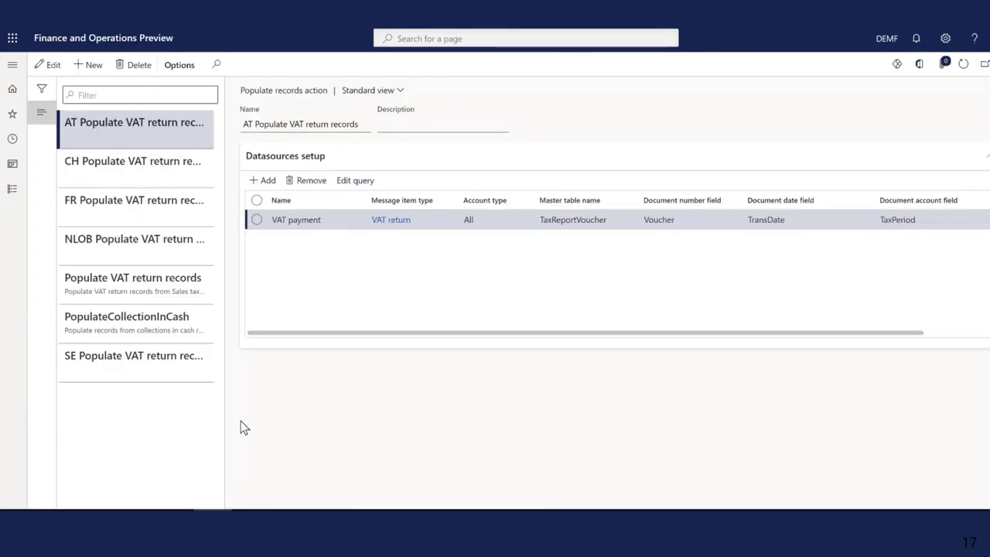
{"action": "left_click", "coordinate": [117, 244]}
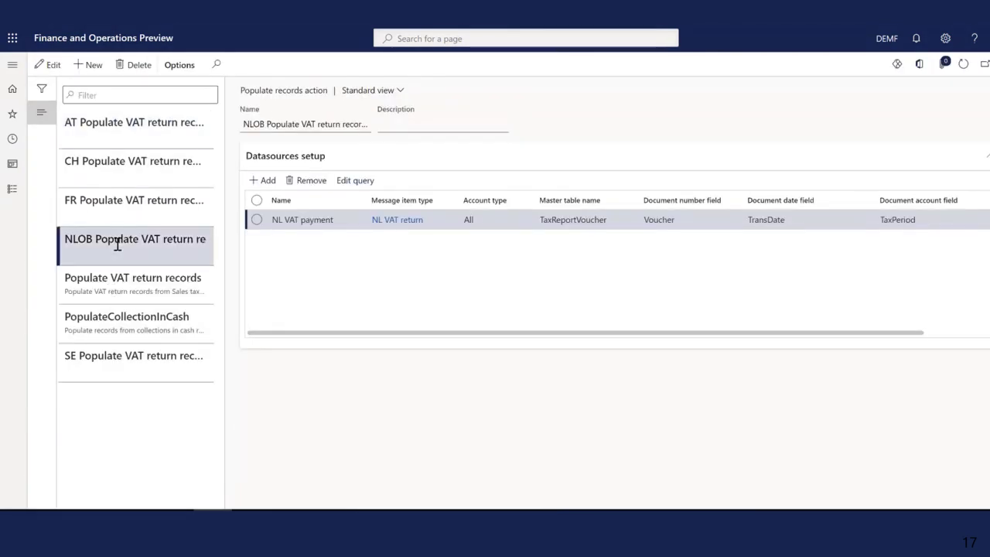
{"action": "left_click", "coordinate": [364, 182]}
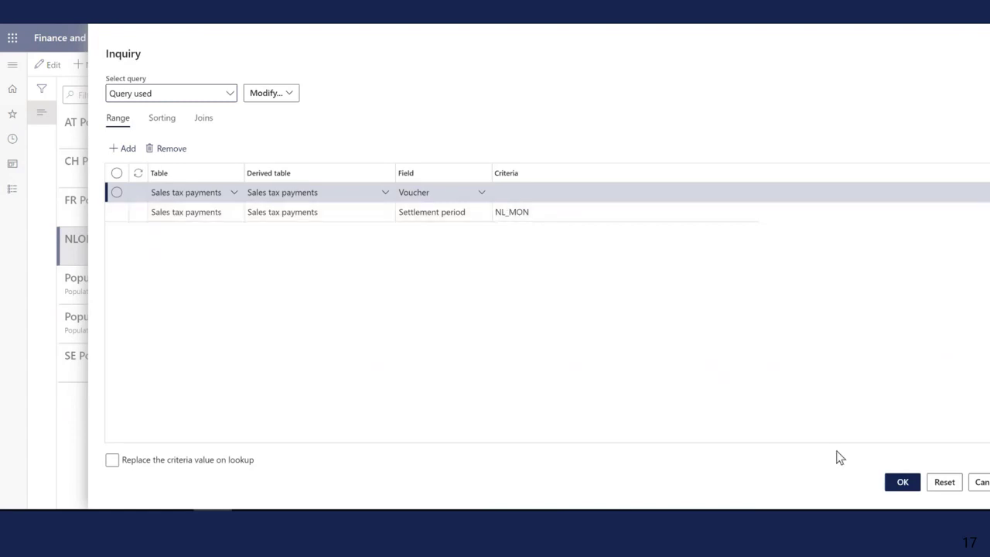
{"action": "left_click", "coordinate": [900, 488]}
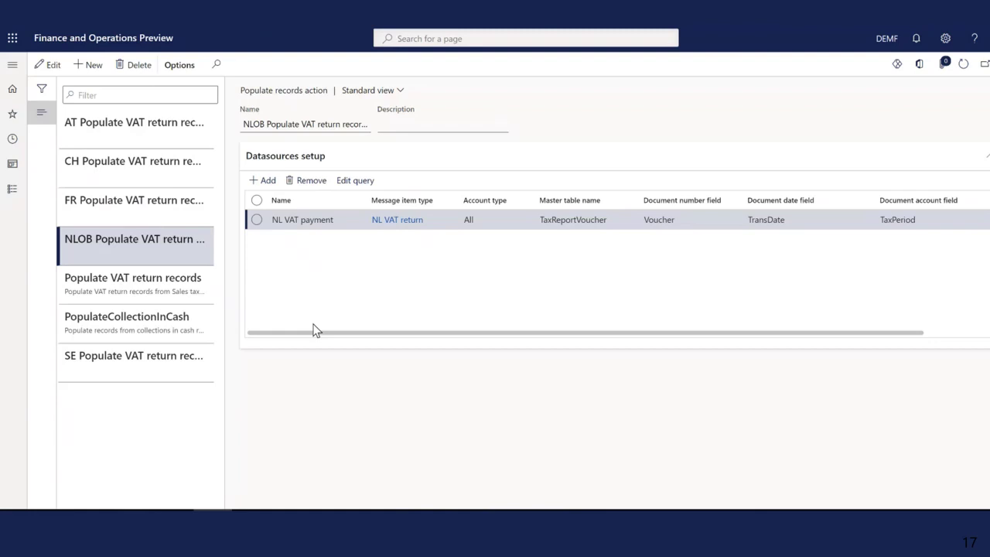
Step: Inspect the settlement period criteria in the SE Populate VAT return records query, and close the populate records actions page
{"action": "left_click", "coordinate": [135, 361]}
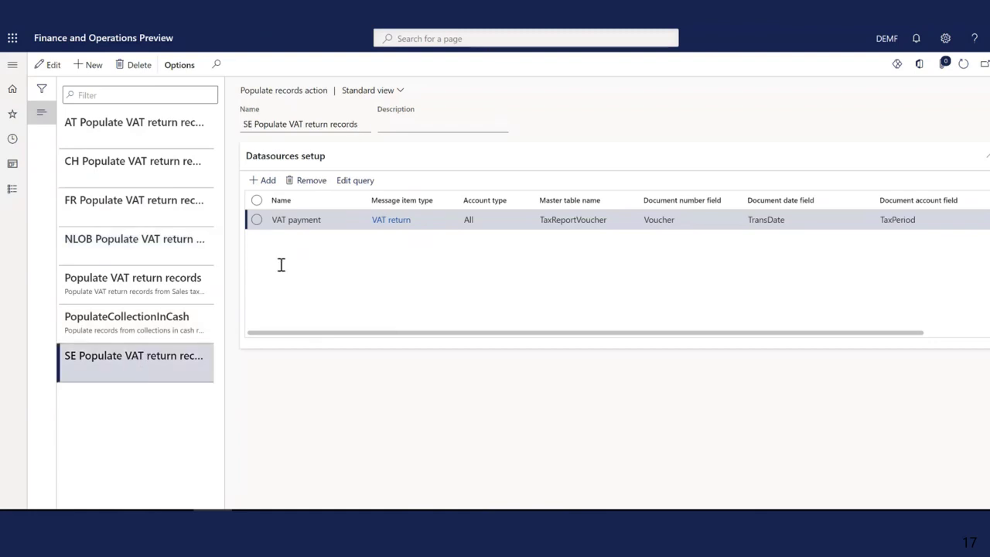
{"action": "left_click", "coordinate": [349, 178]}
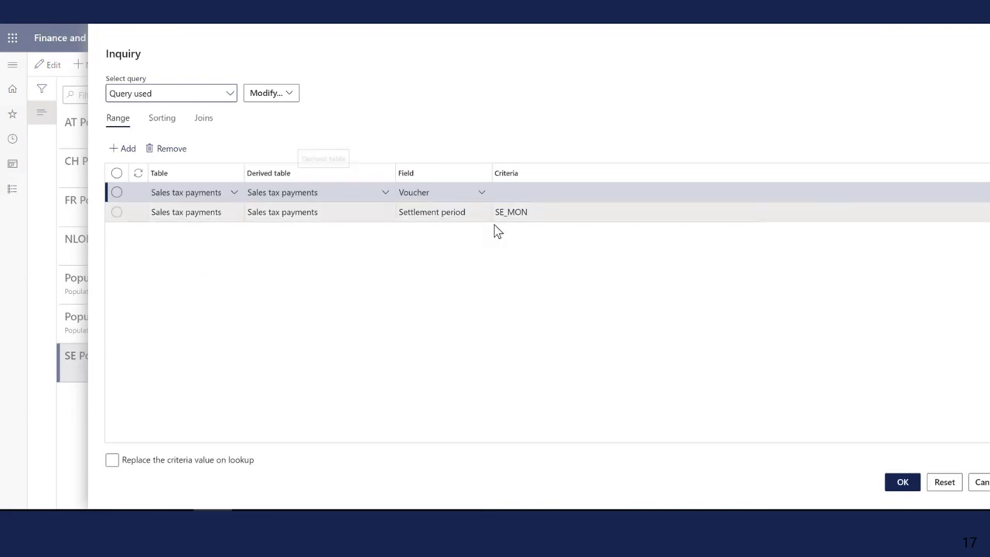
{"action": "left_click", "coordinate": [902, 482]}
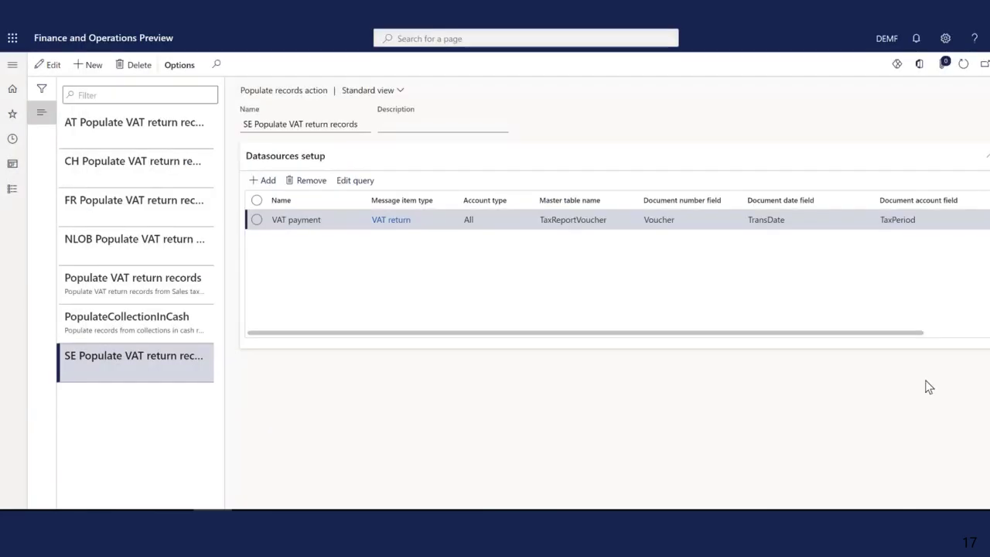
{"action": "left_click", "coordinate": [987, 65]}
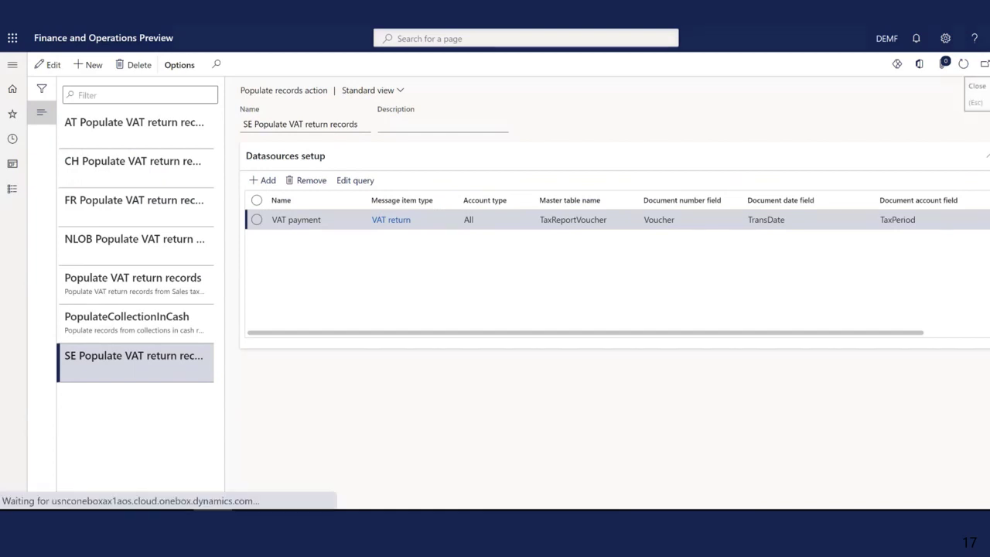
Step: Open the Electronic messages page from the Tax module's inquiries and reports
{"action": "left_click", "coordinate": [19, 63]}
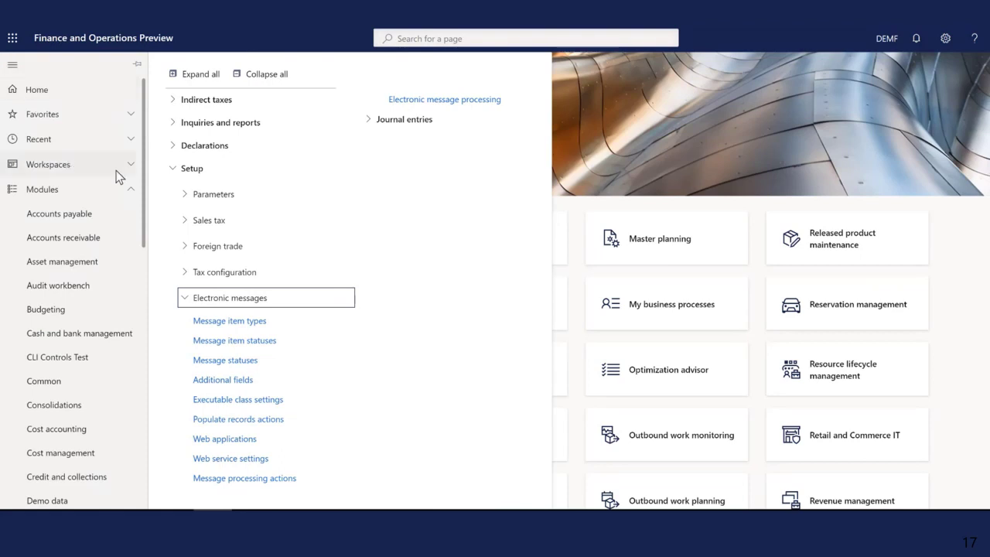
{"action": "left_click", "coordinate": [174, 125]}
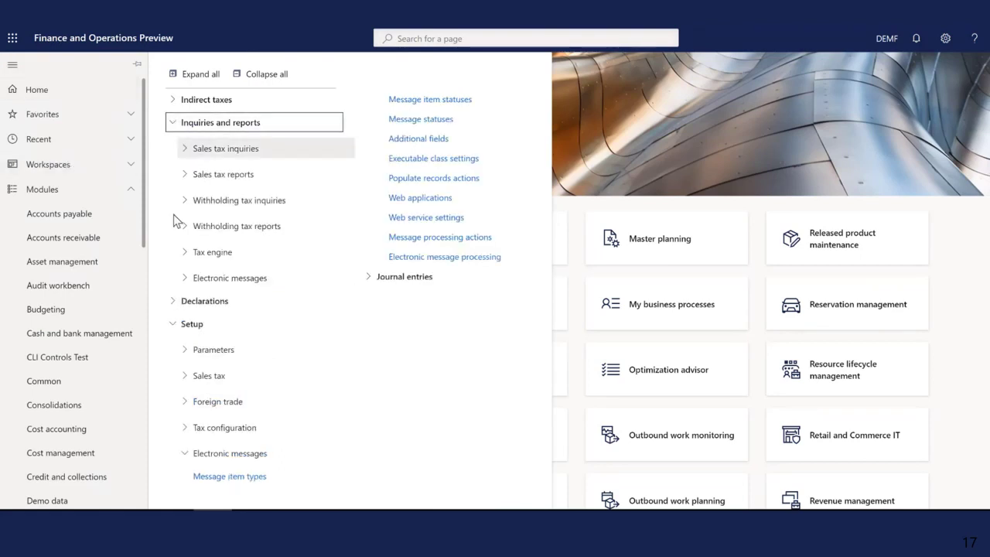
{"action": "left_click", "coordinate": [187, 280]}
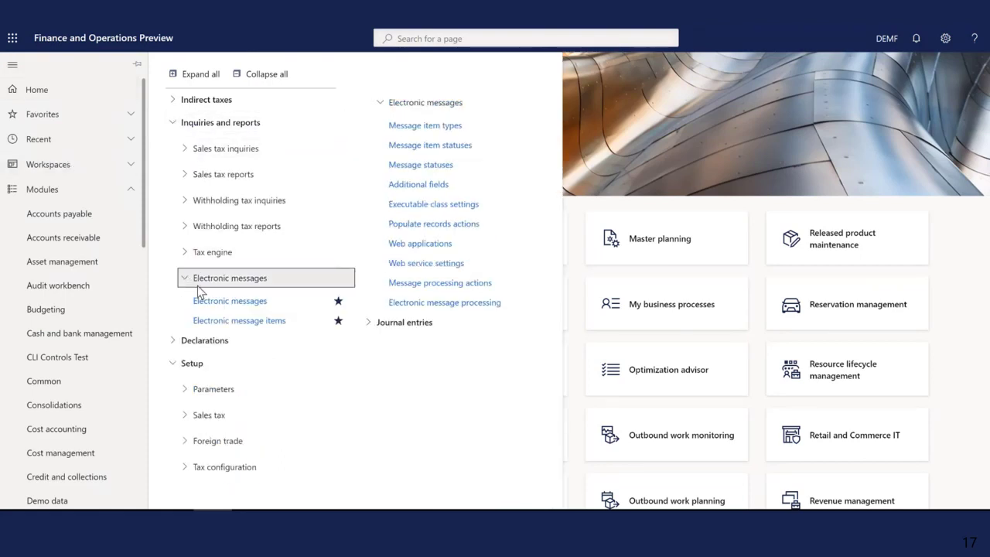
{"action": "left_click", "coordinate": [224, 306]}
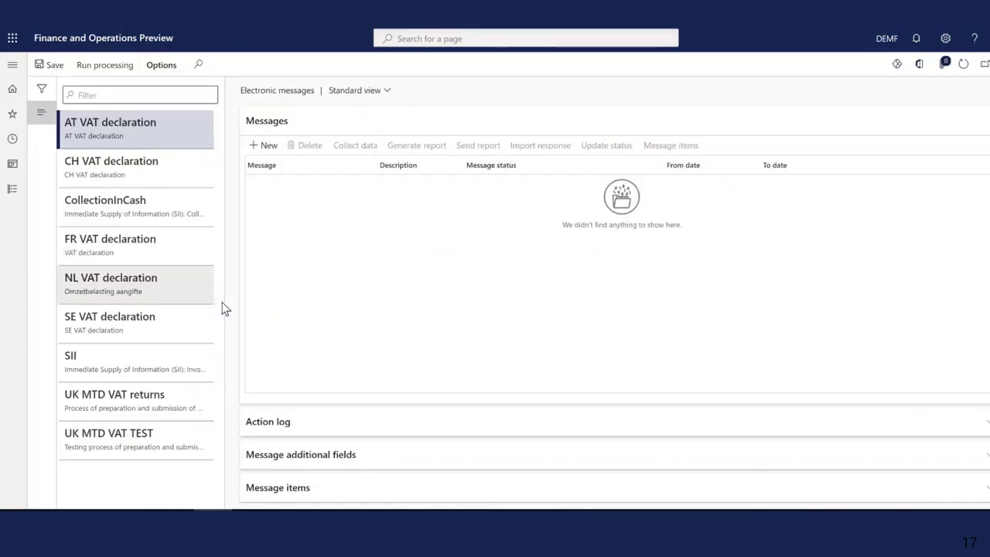
Step: Create a new message for the SE VAT declaration processing using the SE Create message action
{"action": "left_click", "coordinate": [80, 329]}
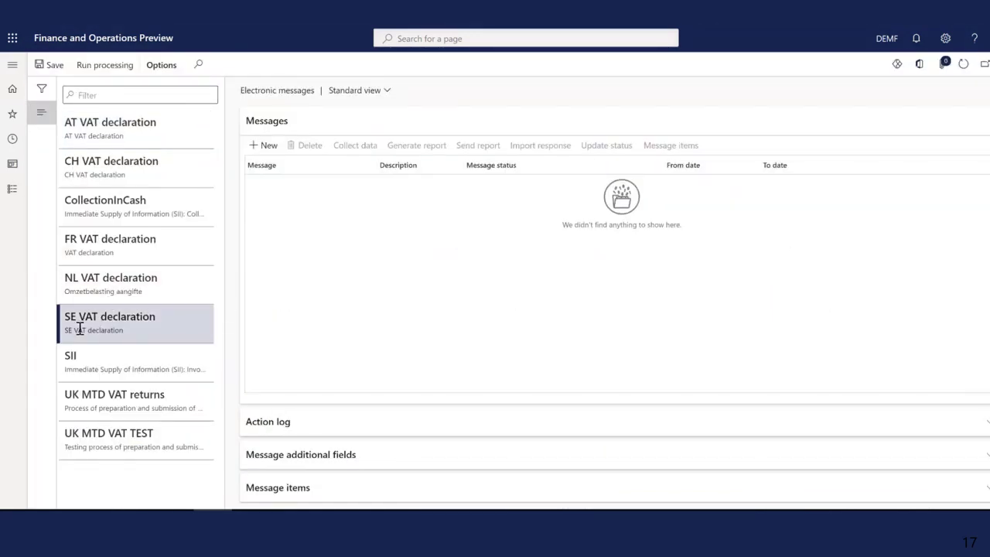
{"action": "left_click", "coordinate": [267, 147]}
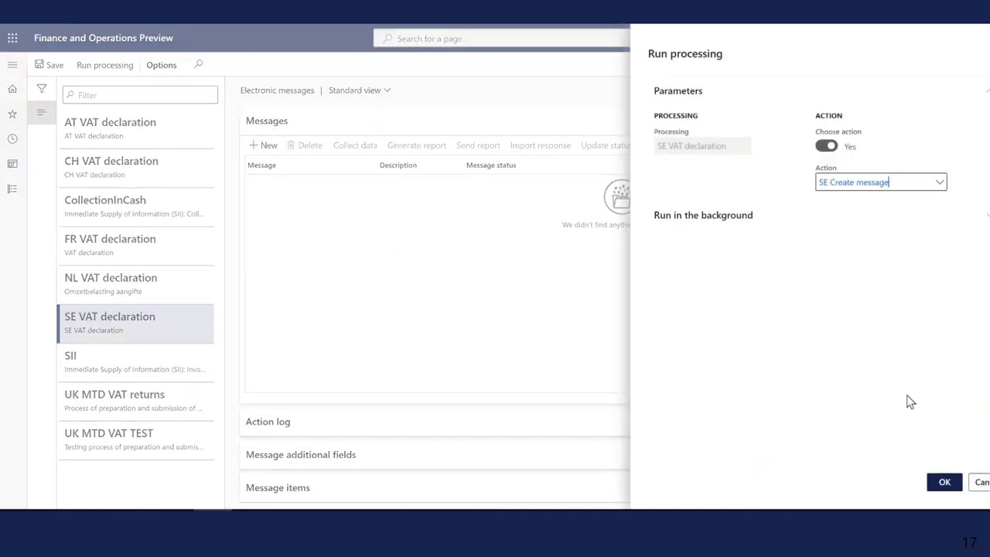
{"action": "left_click", "coordinate": [948, 487]}
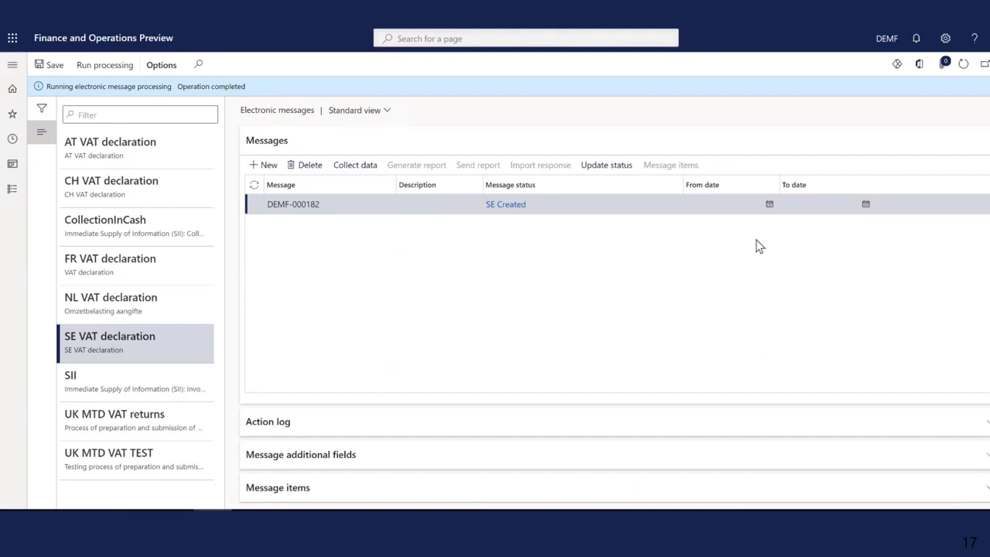
Step: Set the message's period from 10/1/2021 to 10/31/2021 and collect its data with the SE Populate VAT return records action
{"action": "left_click", "coordinate": [714, 201]}
{"action": "type", "text": "10"}
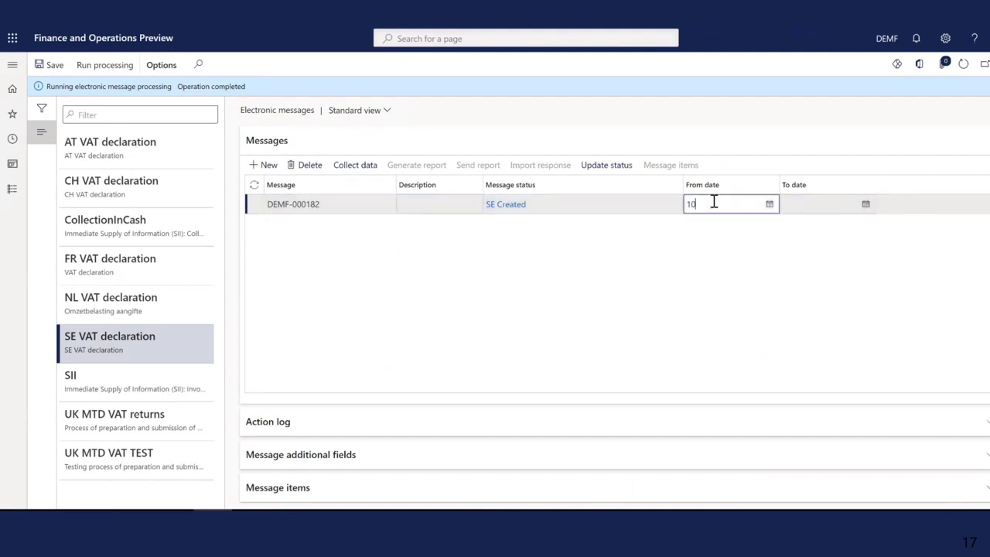
{"action": "type", "text": "/1/2021"}
{"action": "left_click", "coordinate": [812, 202]}
{"action": "type", "text": "10/3"}
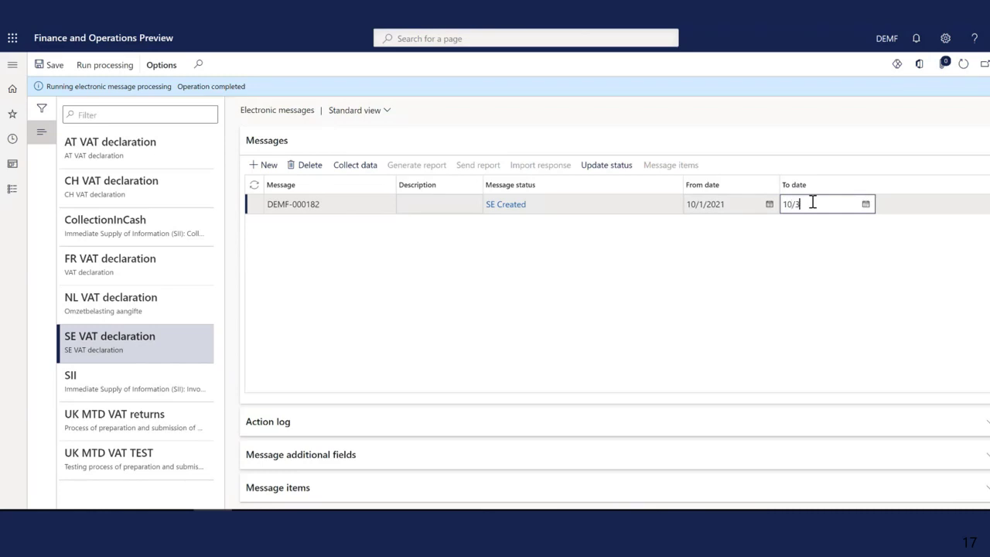
{"action": "type", "text": "1/2021"}
{"action": "left_click", "coordinate": [361, 165]}
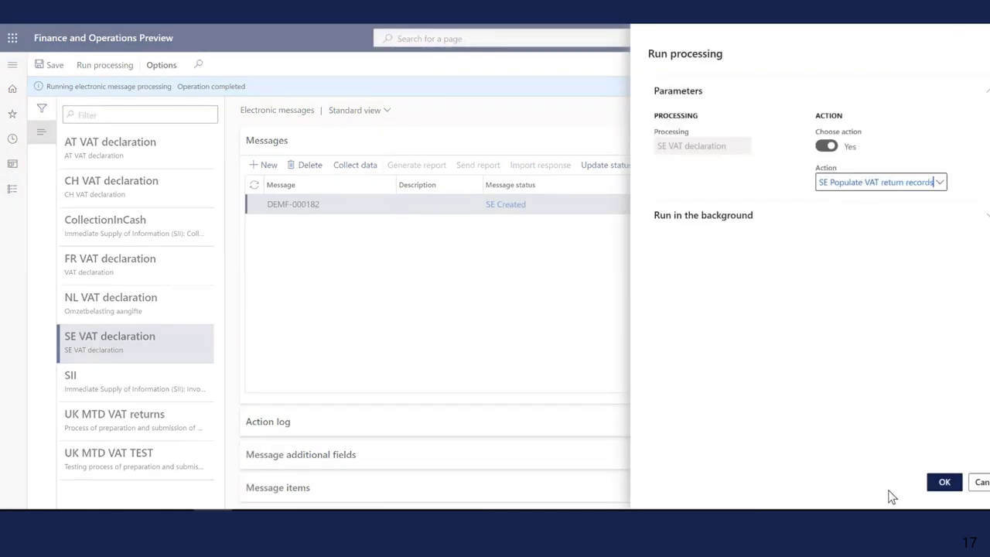
{"action": "left_click", "coordinate": [945, 482]}
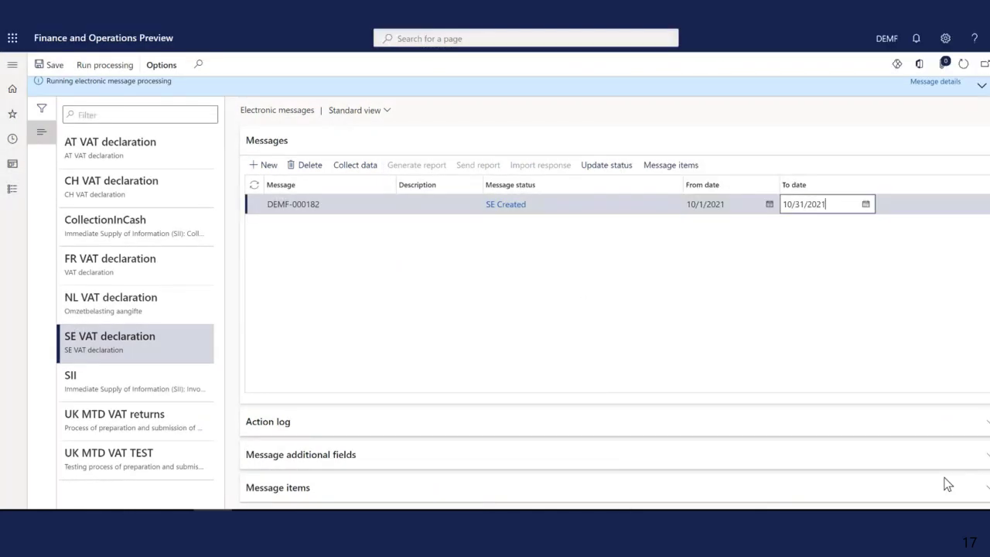
Step: Review the collected message item of the SE VAT declaration and its original sales tax payment document
{"action": "left_click", "coordinate": [287, 488]}
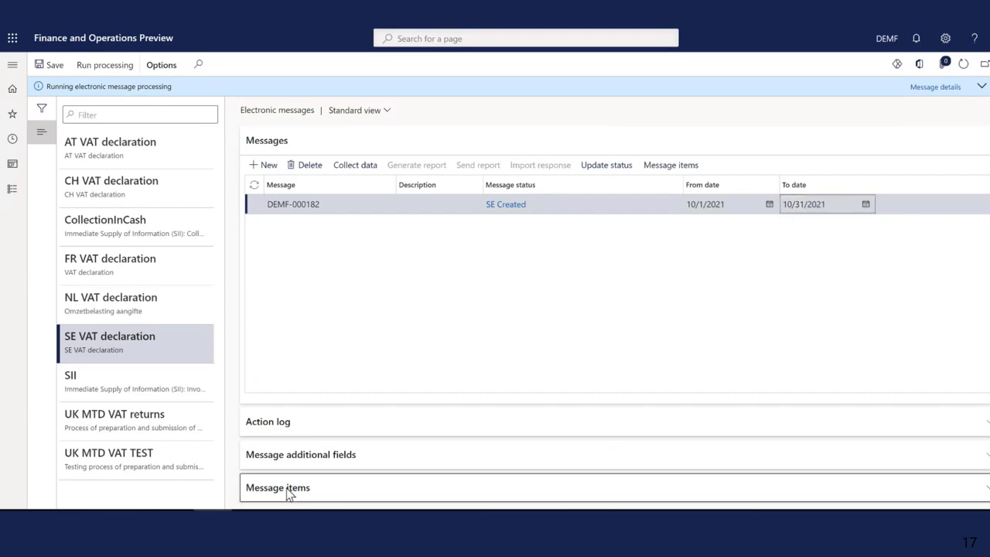
{"action": "scroll", "coordinate": [348, 469], "scroll_direction": "down", "scroll_amount": 1}
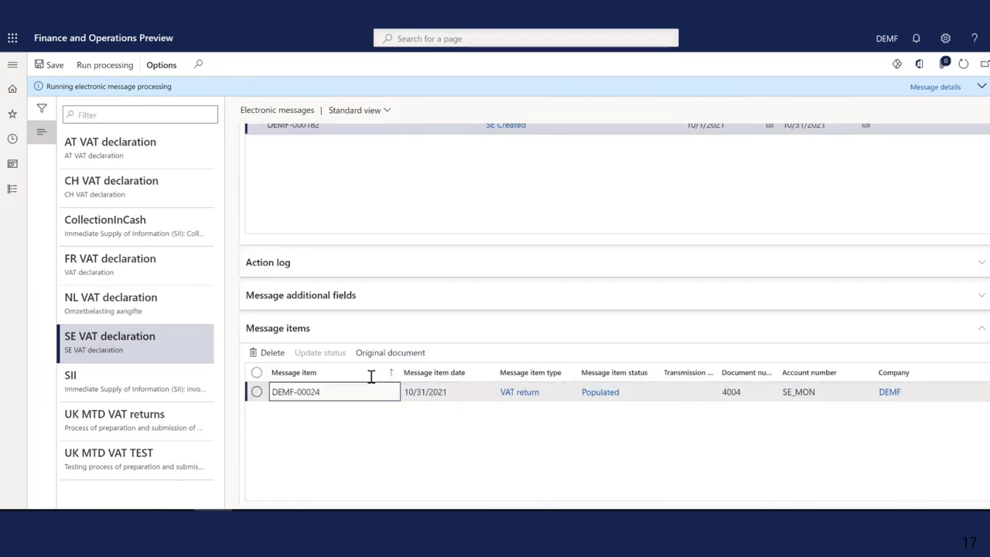
{"action": "left_click", "coordinate": [379, 354]}
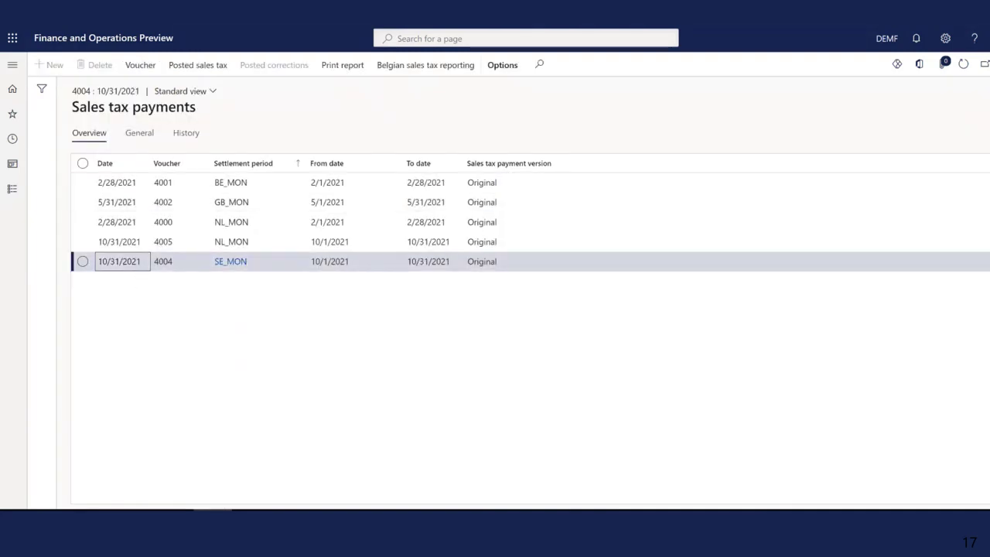
{"action": "key", "text": "Escape"}
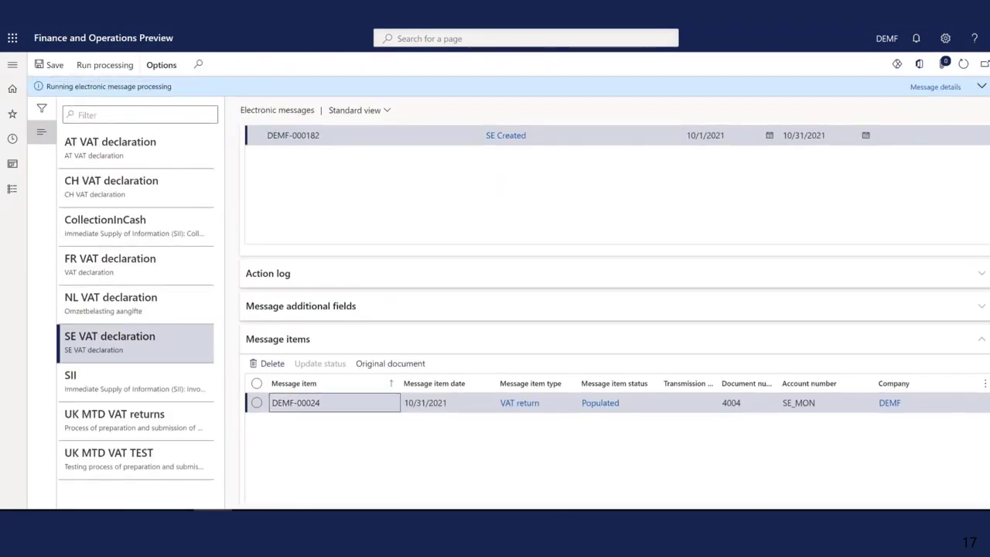
Step: Update the status of the October 2021 SE VAT declaration message to SE Ready to generate
{"action": "left_click", "coordinate": [418, 205]}
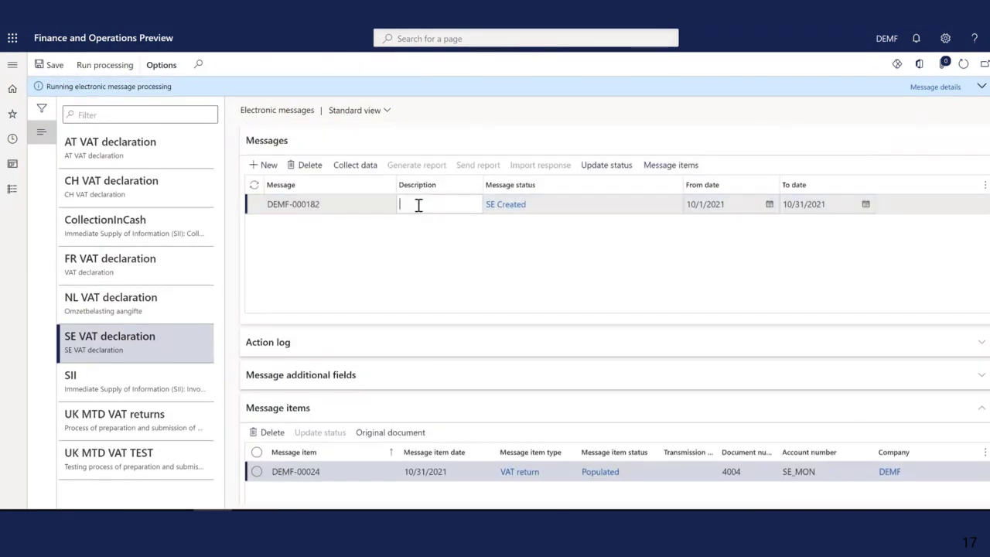
{"action": "left_click", "coordinate": [600, 165]}
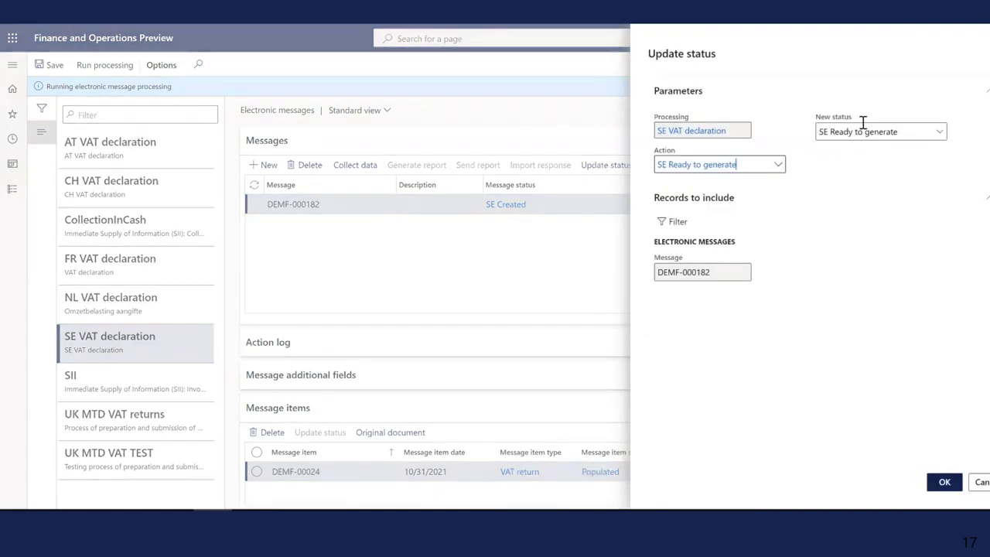
{"action": "left_click", "coordinate": [945, 483]}
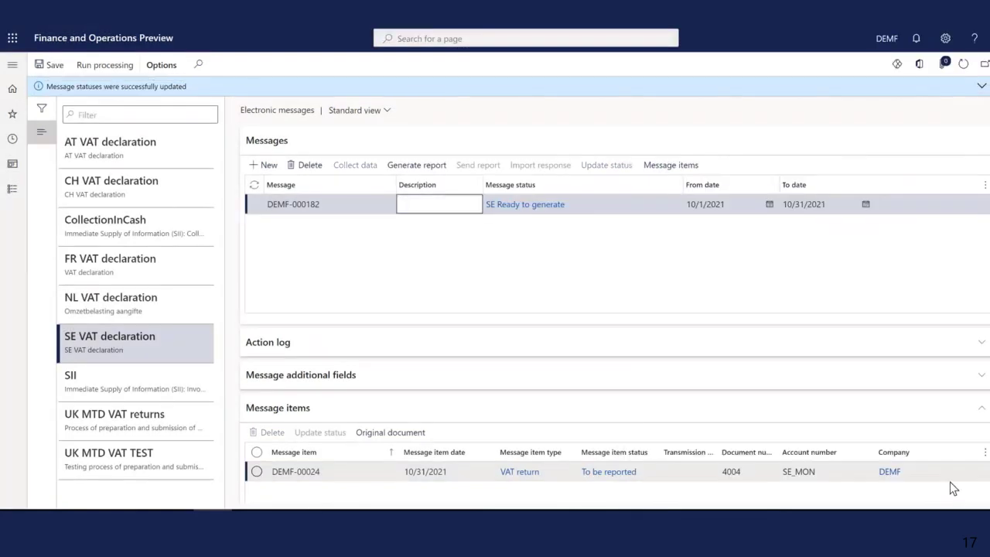
Step: Generate a preview of the SE VAT declaration for the message with the SE Preview report action
{"action": "left_click", "coordinate": [414, 166]}
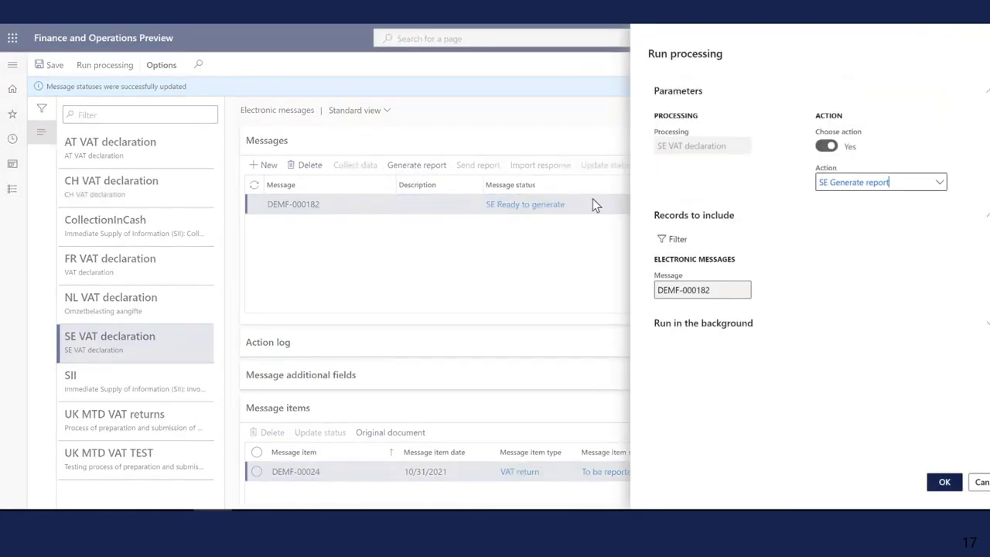
{"action": "left_click", "coordinate": [942, 184]}
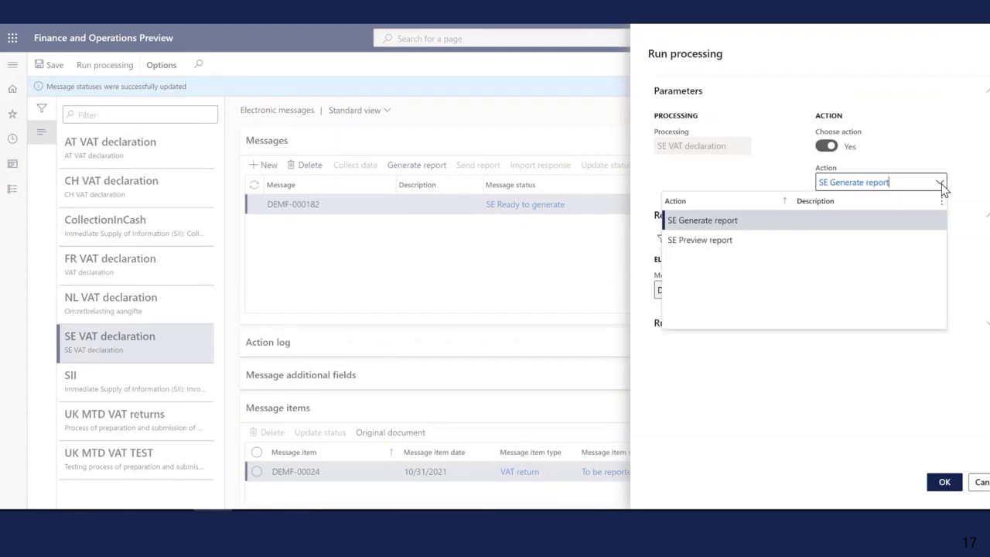
{"action": "left_click", "coordinate": [719, 240]}
{"action": "left_click", "coordinate": [949, 484]}
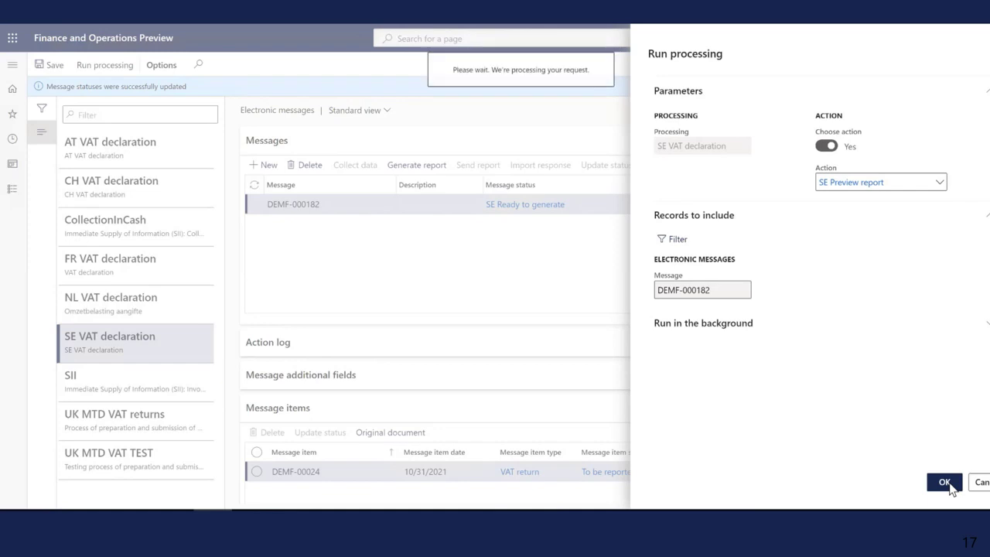
{"action": "left_click", "coordinate": [946, 482]}
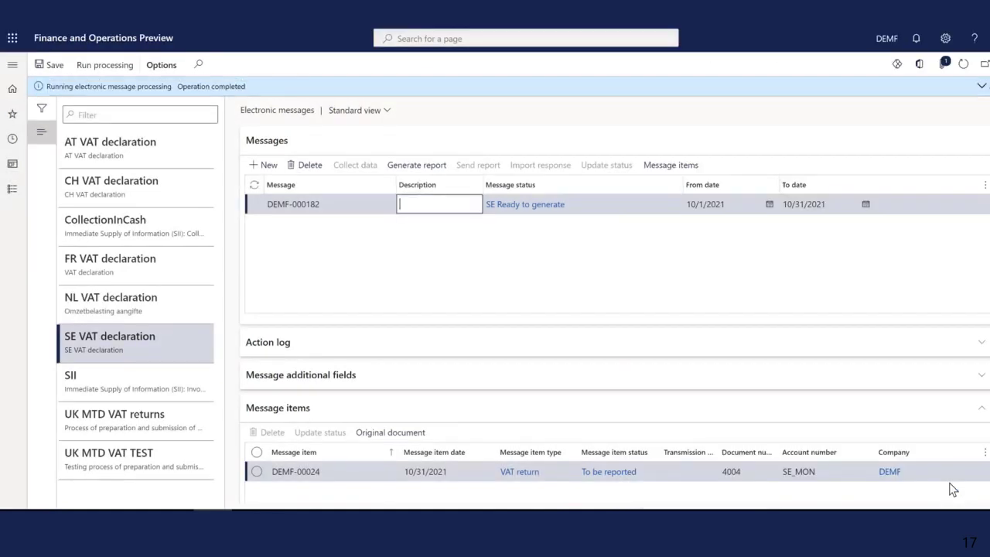
Step: Open the message's VAT Declaration Excel (SE).xlsx attachment, review the VAT return preview, and return to the electronic messages
{"action": "left_click", "coordinate": [945, 65]}
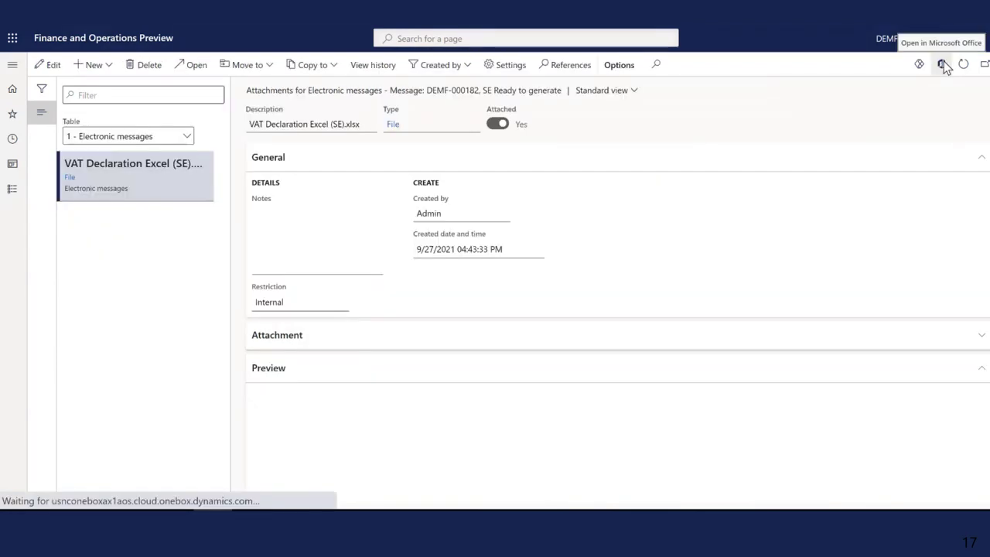
{"action": "left_click", "coordinate": [200, 68]}
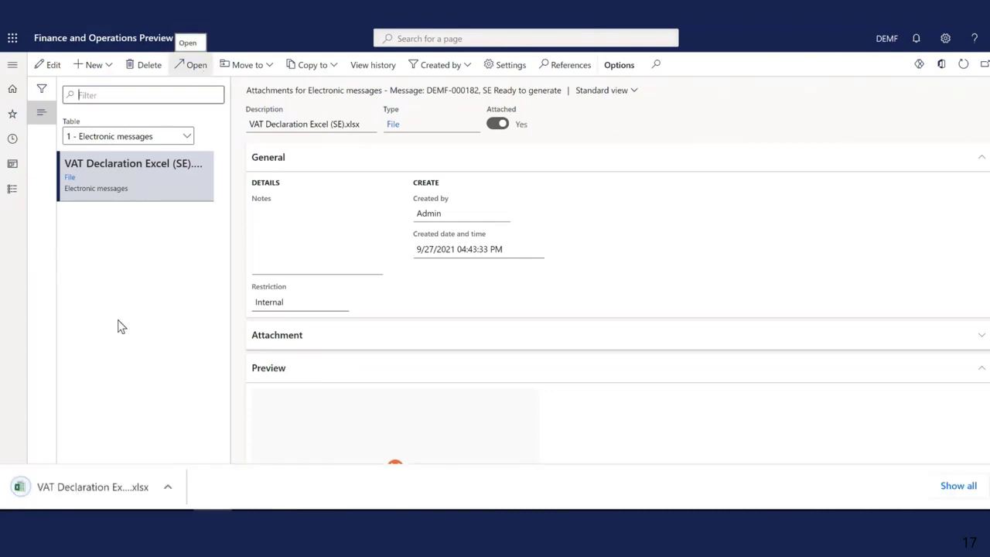
{"action": "left_click", "coordinate": [72, 504]}
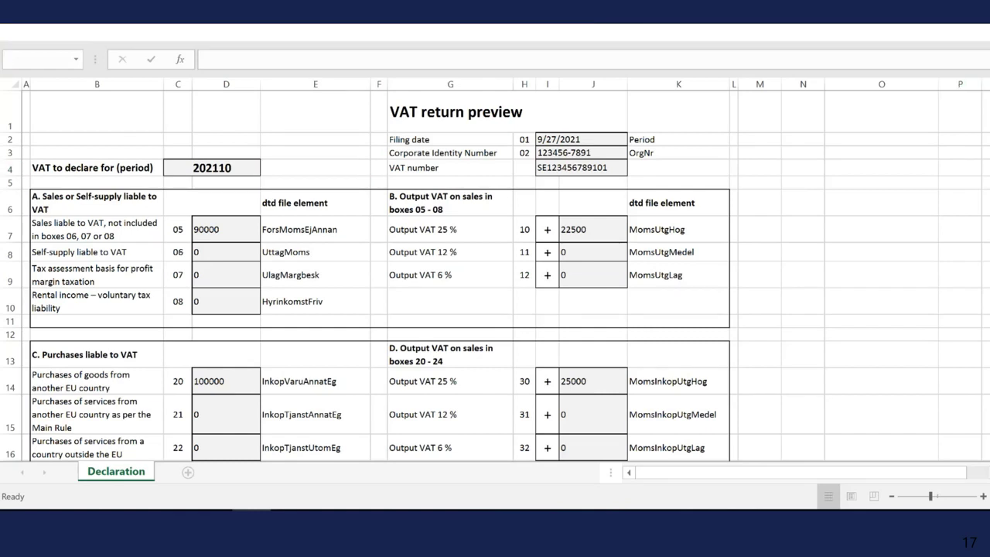
{"action": "key", "text": "alt+F4"}
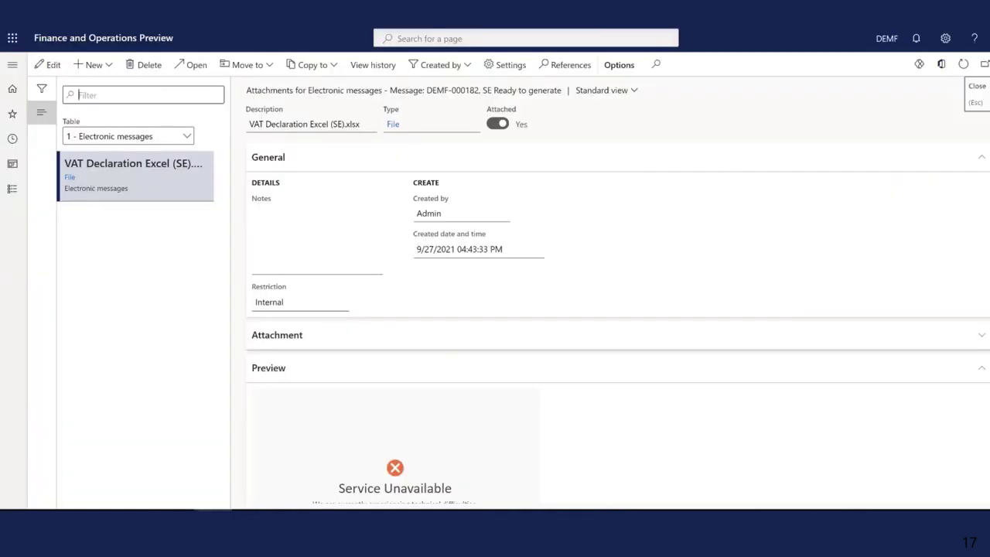
{"action": "left_click", "coordinate": [985, 64]}
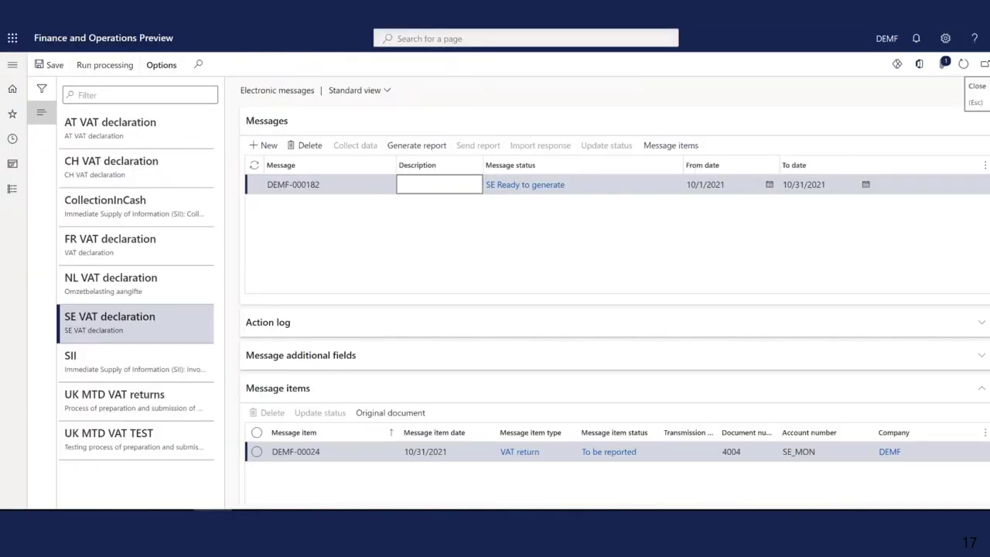
Step: Generate the Swedish VAT declaration with the SE Generate report action, using the Original tax declaration version
{"action": "left_click", "coordinate": [416, 147]}
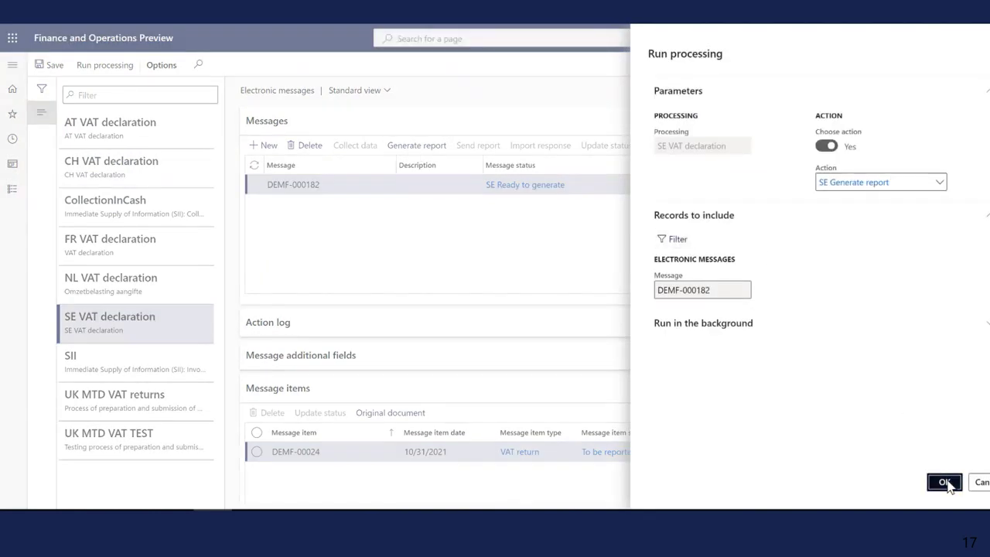
{"action": "left_click", "coordinate": [945, 482]}
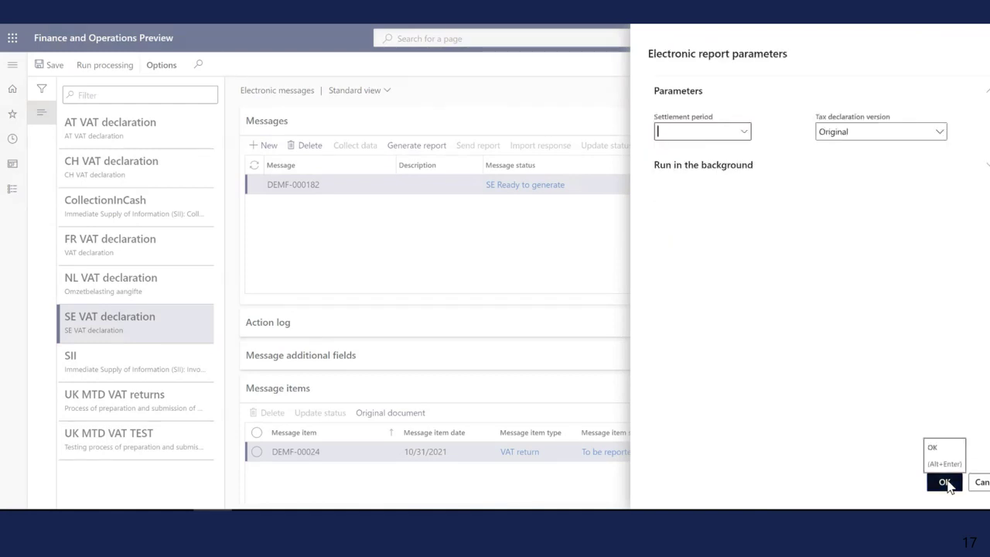
{"action": "left_click", "coordinate": [945, 481]}
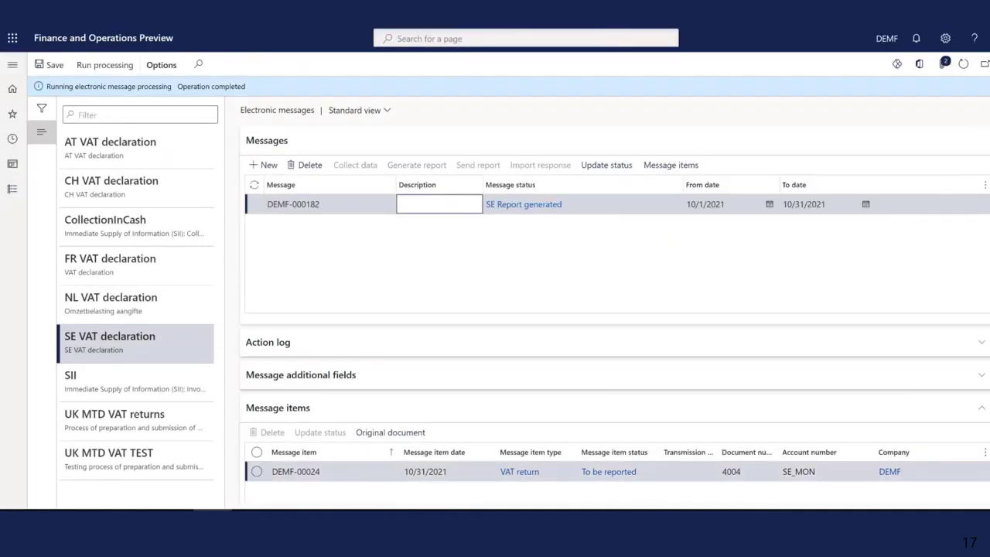
Step: Open the message's VAT Declaration XML (SE).xml attachment to review the generated file, and return to the electronic messages
{"action": "left_click", "coordinate": [943, 64]}
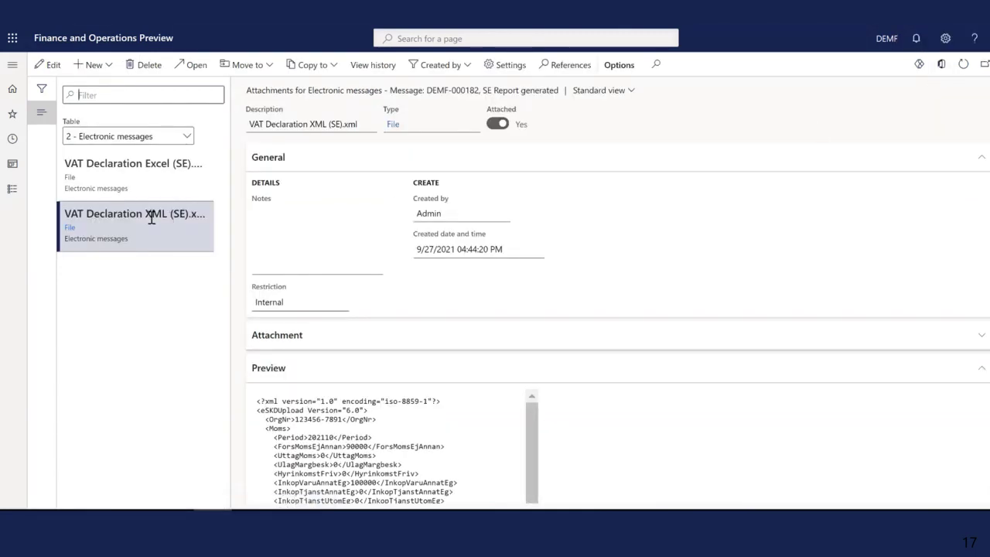
{"action": "left_click", "coordinate": [195, 68]}
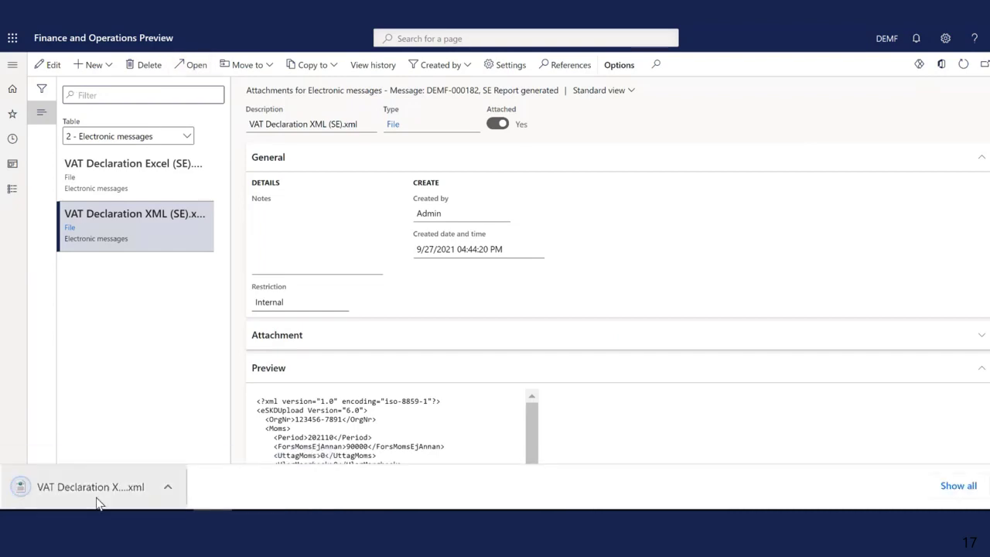
{"action": "left_click", "coordinate": [99, 501]}
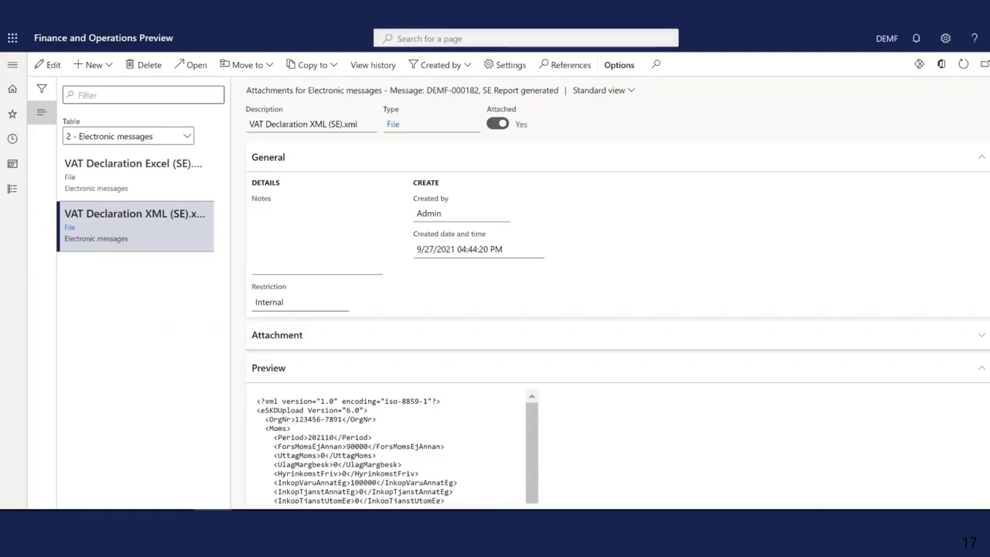
{"action": "left_click", "coordinate": [985, 64]}
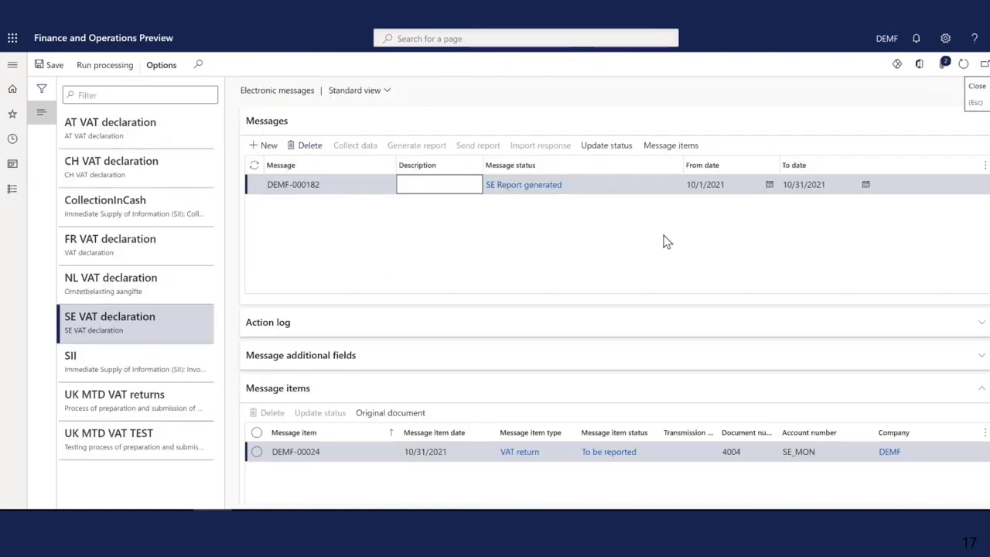
Step: Create a new message for the NL VAT declaration processing using the NLOB Create message action
{"action": "left_click", "coordinate": [112, 284]}
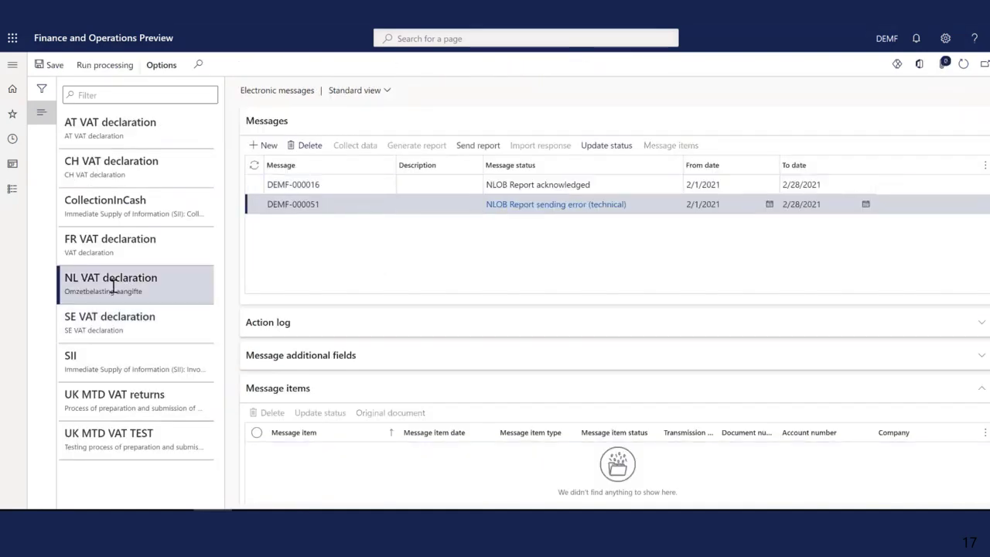
{"action": "left_click", "coordinate": [268, 145]}
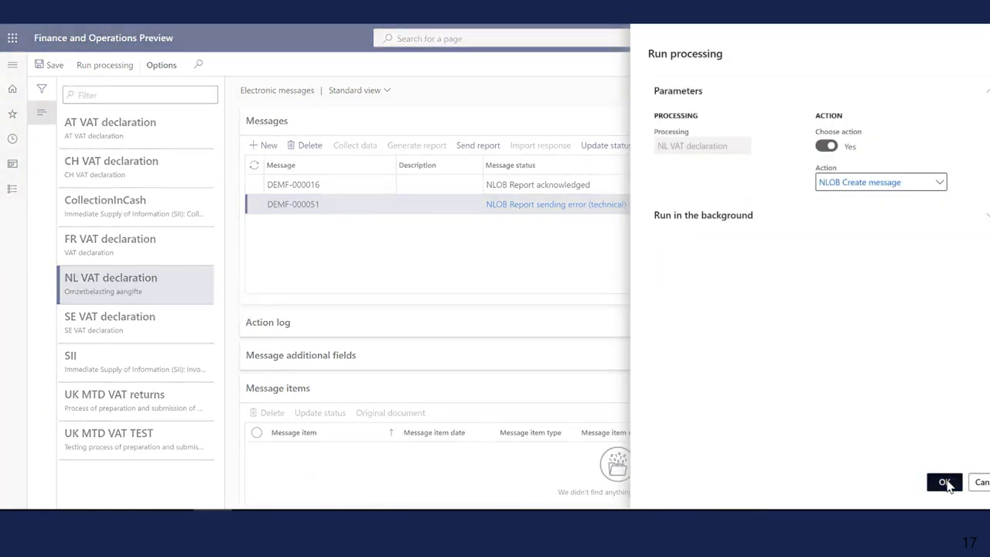
{"action": "left_click", "coordinate": [945, 482]}
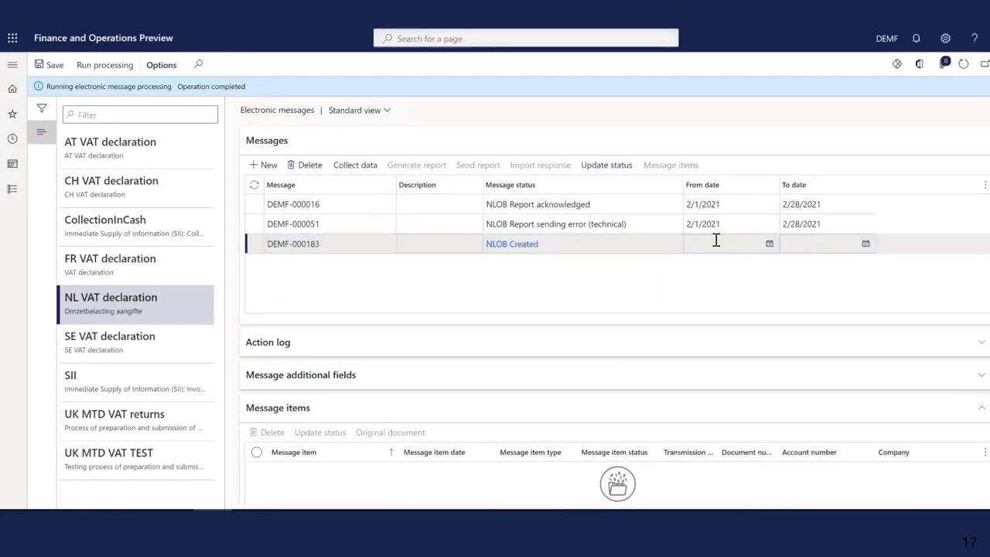
Step: Set the Dutch message's period from 10/1/2021 to 10/31/2021 and collect its data with the NLOB Populate VAT return records action
{"action": "left_click", "coordinate": [716, 240]}
{"action": "type", "text": "10/"}
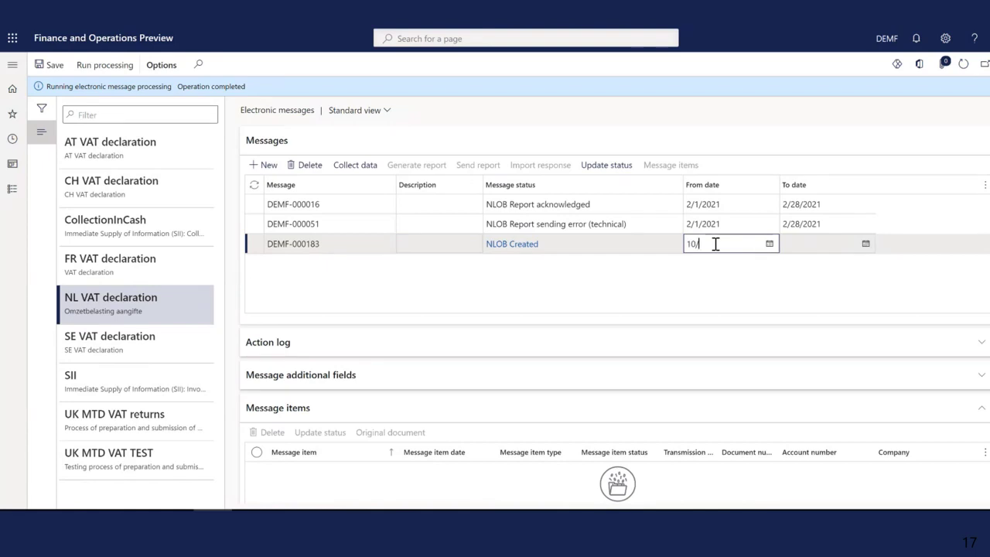
{"action": "type", "text": "1/2021"}
{"action": "left_click", "coordinate": [814, 242]}
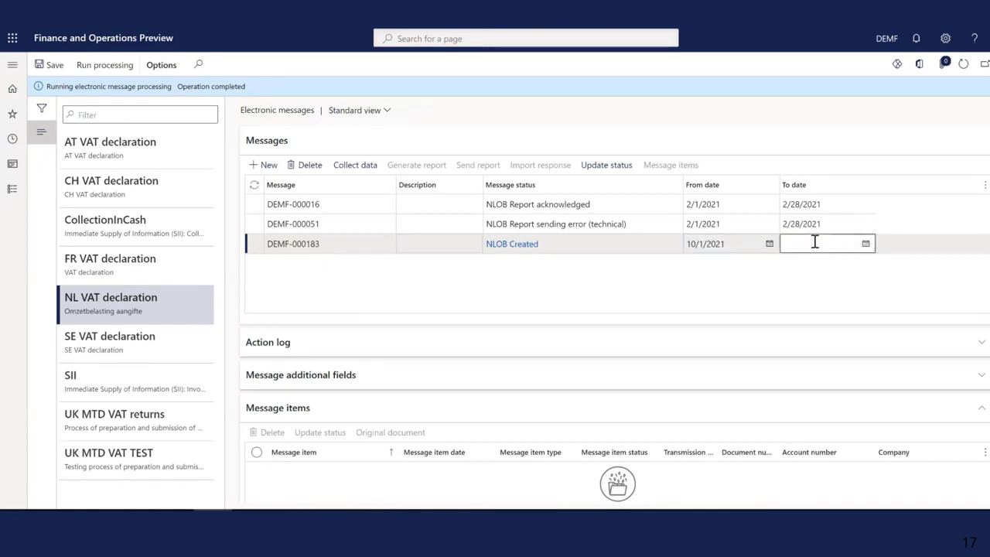
{"action": "type", "text": "10/31/2021"}
{"action": "left_click", "coordinate": [349, 167]}
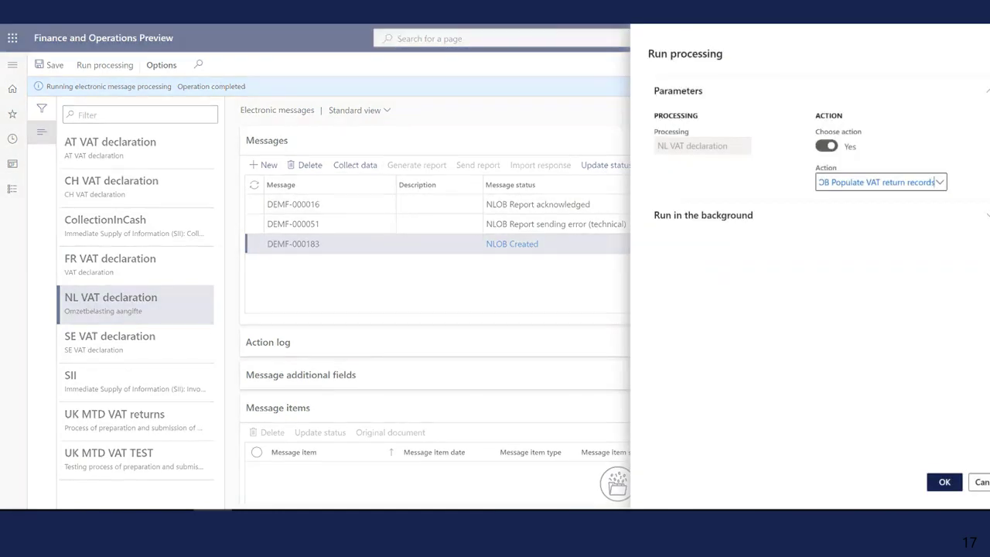
{"action": "left_click", "coordinate": [945, 483]}
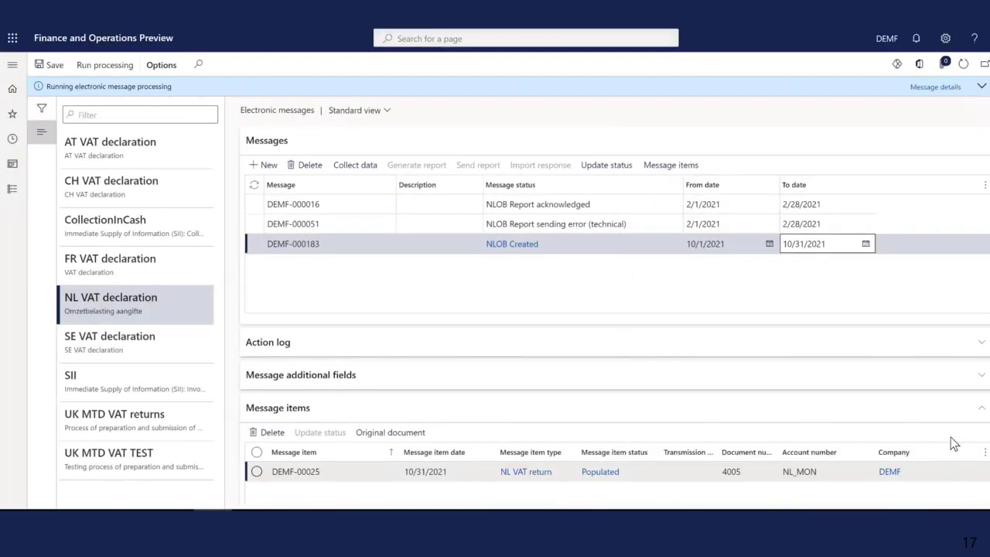
Step: Review the collected NL VAT return message item and its original sales tax payment document, and return to the Dutch message
{"action": "scroll", "coordinate": [460, 382], "scroll_direction": "down", "scroll_amount": 2}
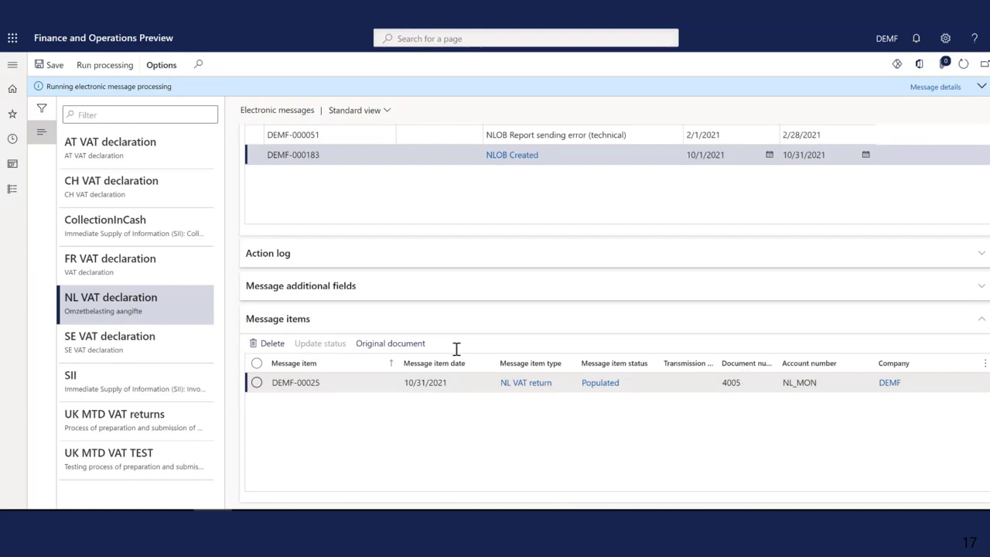
{"action": "left_click", "coordinate": [393, 342]}
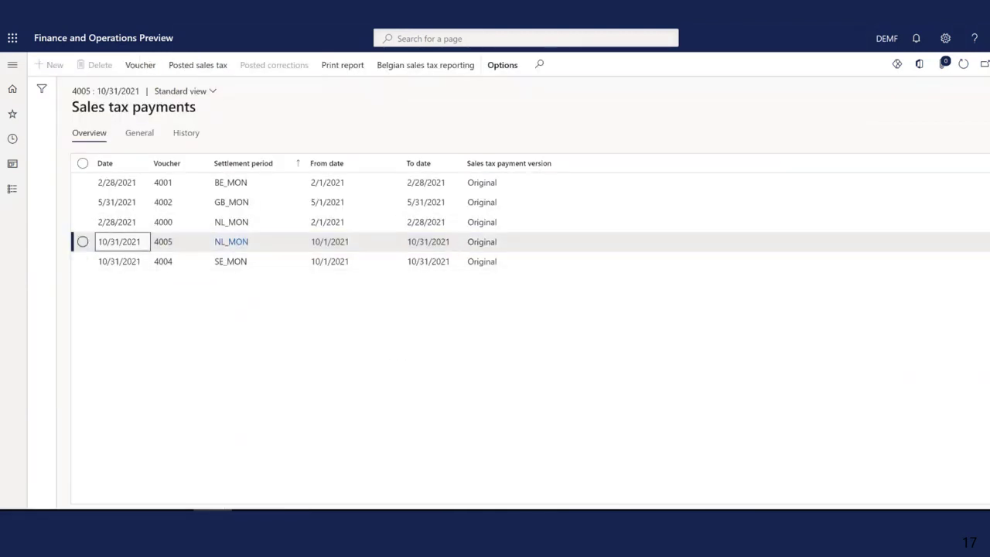
{"action": "key", "text": "Escape"}
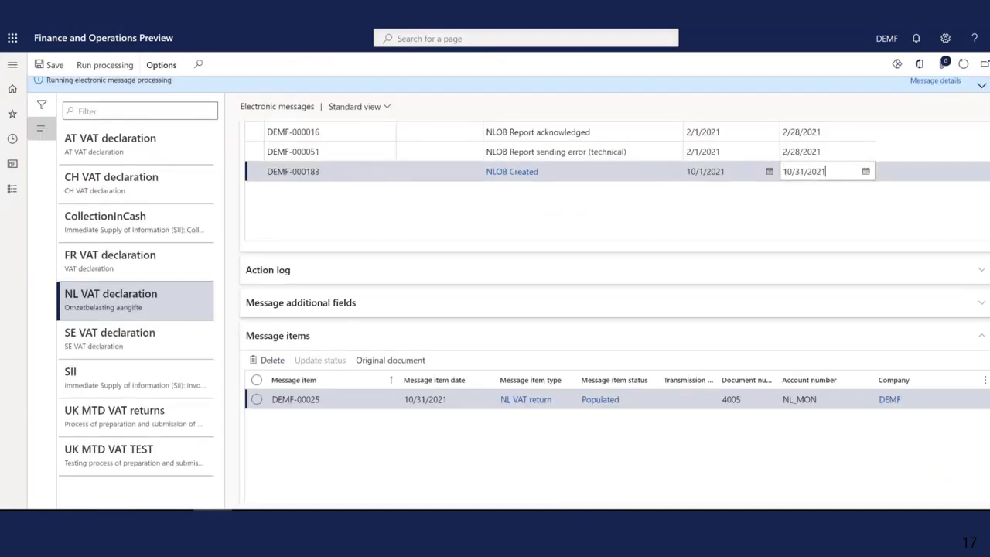
{"action": "scroll", "coordinate": [495, 240], "scroll_direction": "up", "scroll_amount": 2}
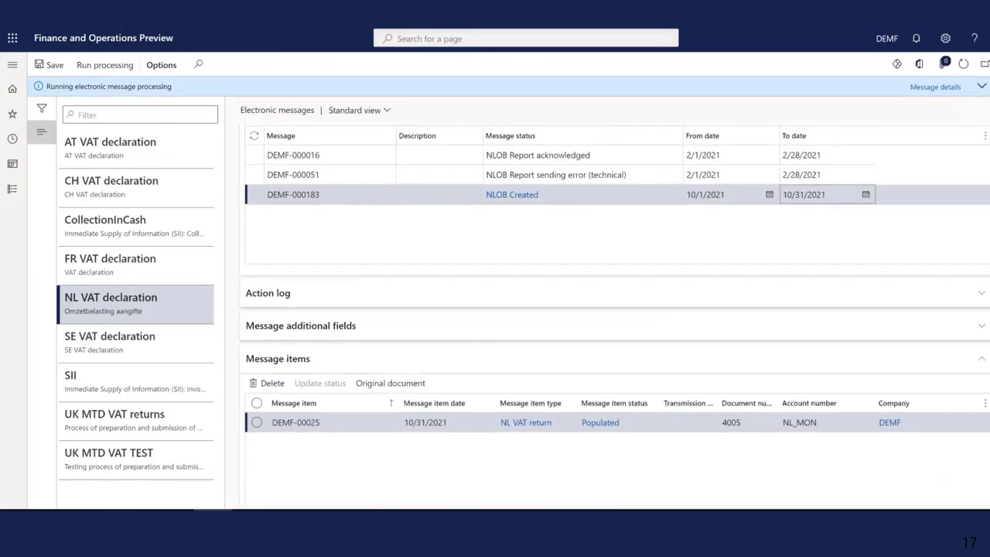
{"action": "left_click", "coordinate": [449, 243]}
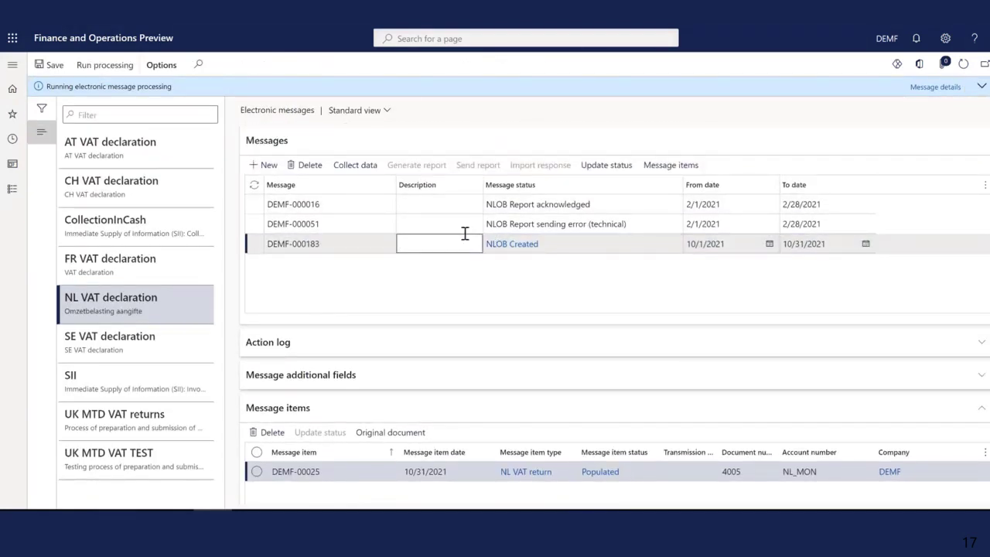
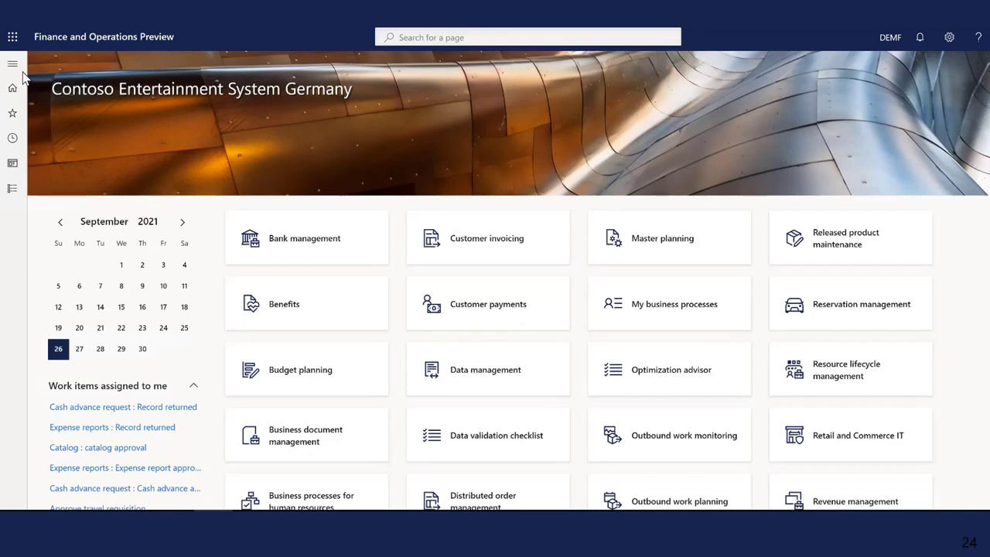
Step: Open the Intrastat page from the foreign trade declarations of the Tax module
{"action": "left_click", "coordinate": [13, 64]}
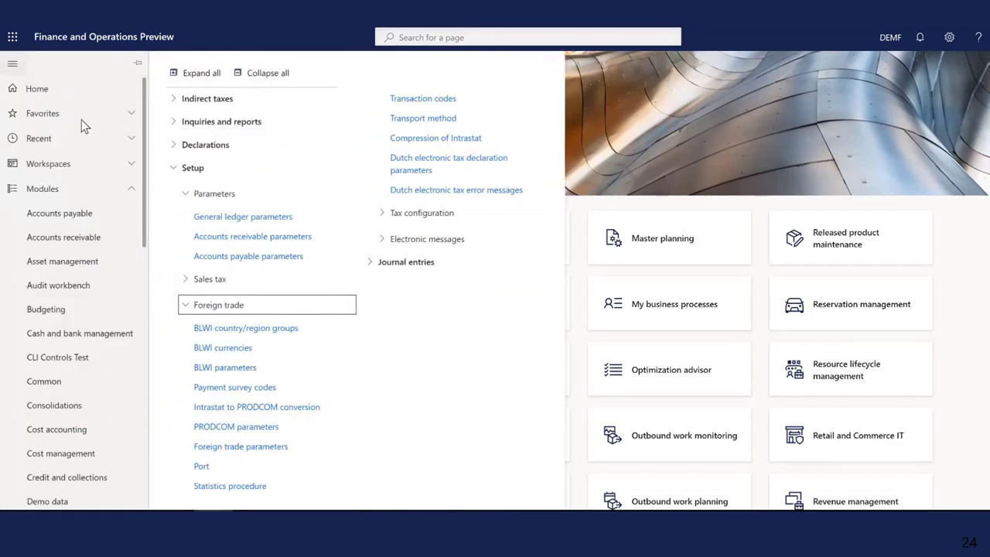
{"action": "left_click", "coordinate": [203, 146]}
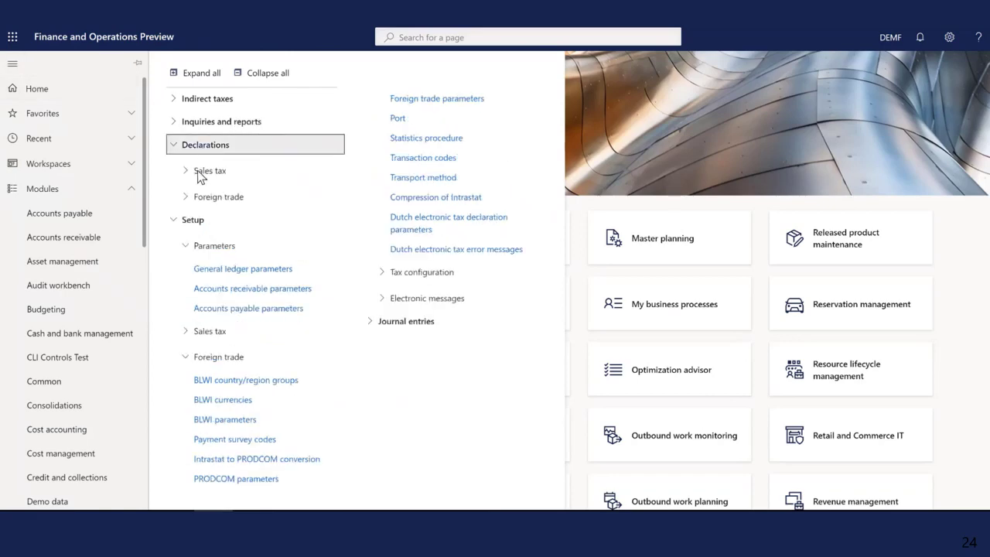
{"action": "left_click", "coordinate": [206, 196]}
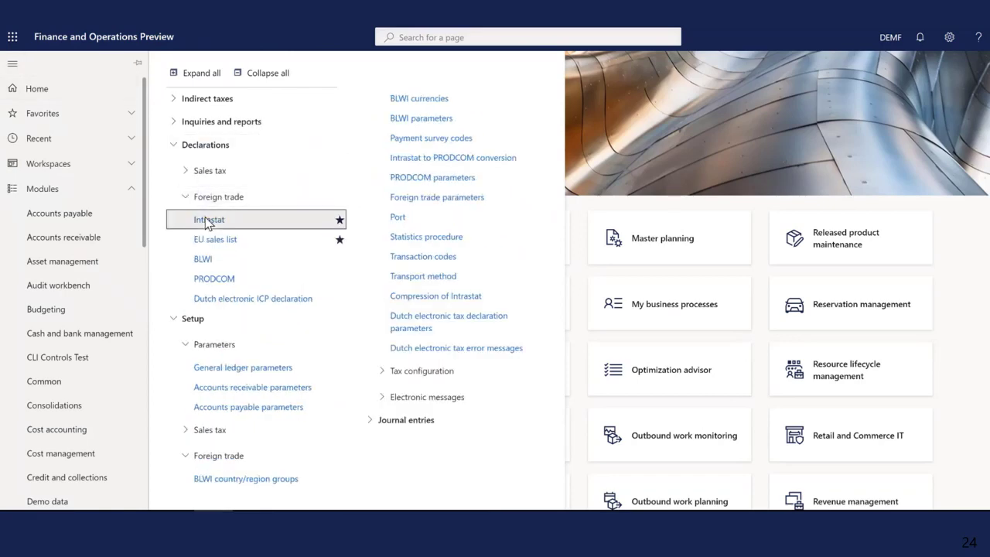
{"action": "left_click", "coordinate": [207, 220]}
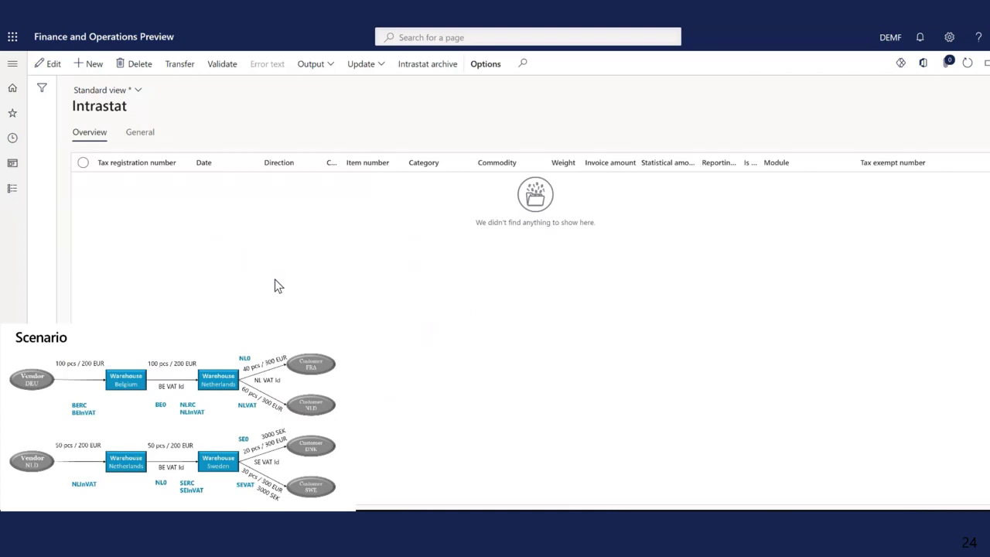
Step: Transfer customer invoices, vendor invoices and transfer orders to Intrastat for the Belgian tax registration number
{"action": "left_click", "coordinate": [180, 65]}
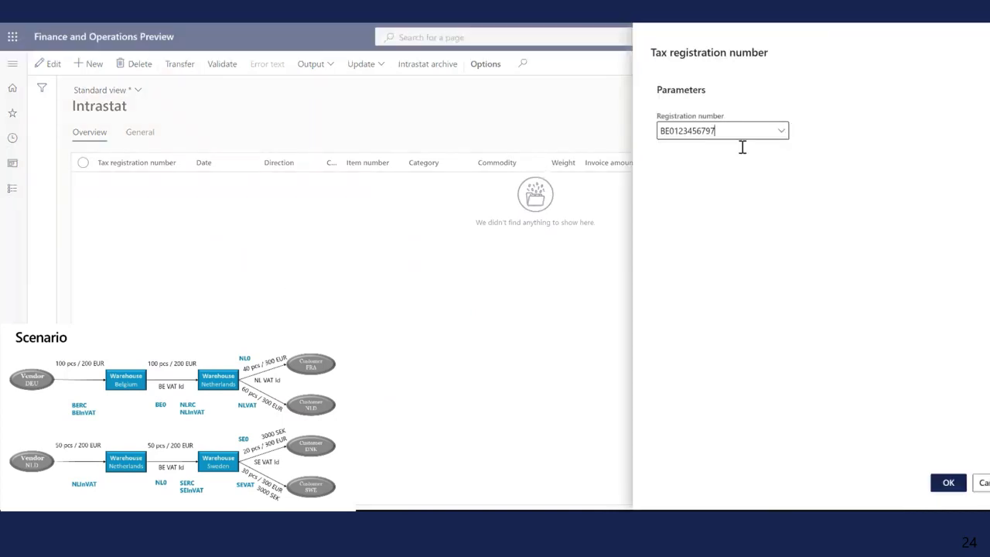
{"action": "left_click", "coordinate": [958, 494]}
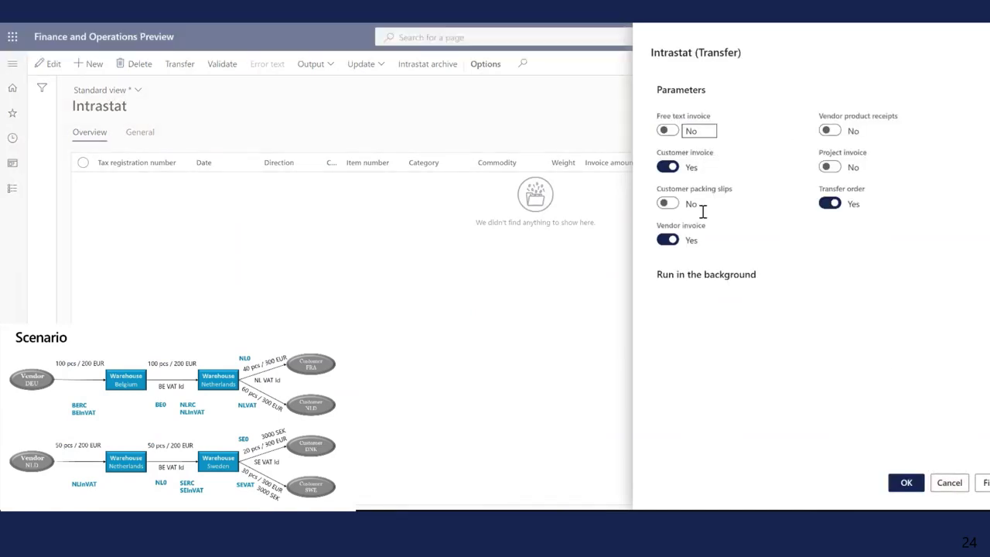
{"action": "left_click", "coordinate": [904, 483]}
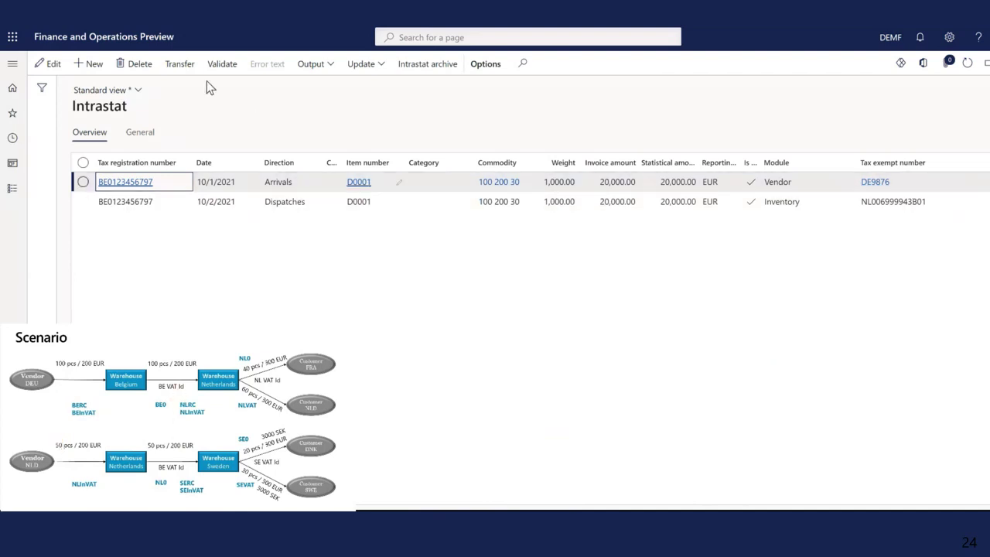
Step: Transfer customer invoices, vendor invoices and transfer orders to Intrastat for the Dutch (NLD) tax registration number
{"action": "left_click", "coordinate": [179, 65]}
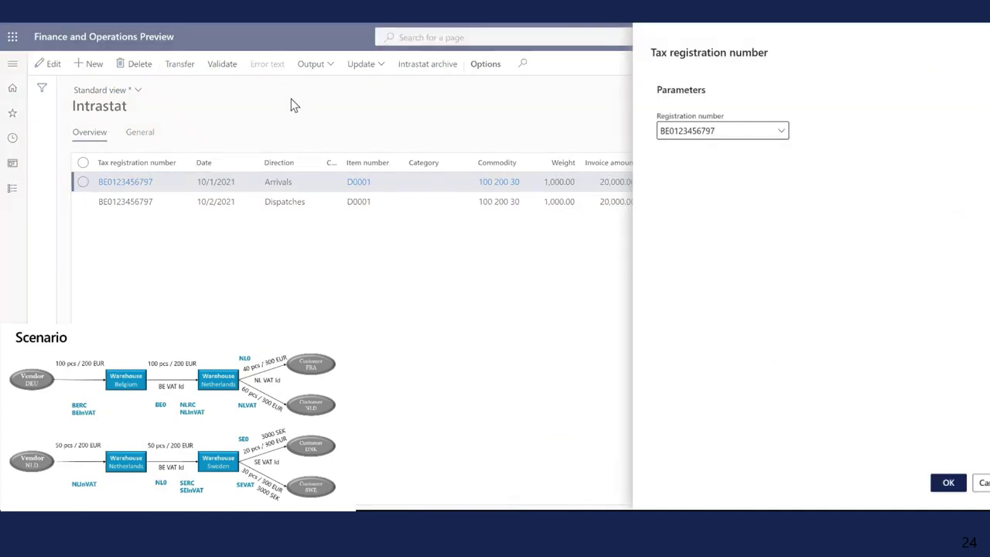
{"action": "left_click", "coordinate": [782, 133]}
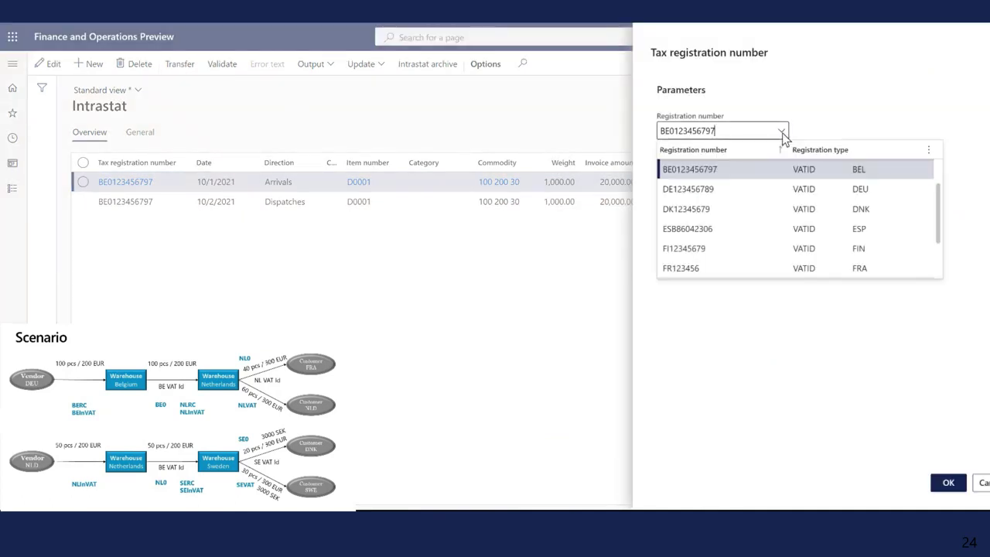
{"action": "left_click_drag", "start_coordinate": [939, 199], "coordinate": [948, 266]}
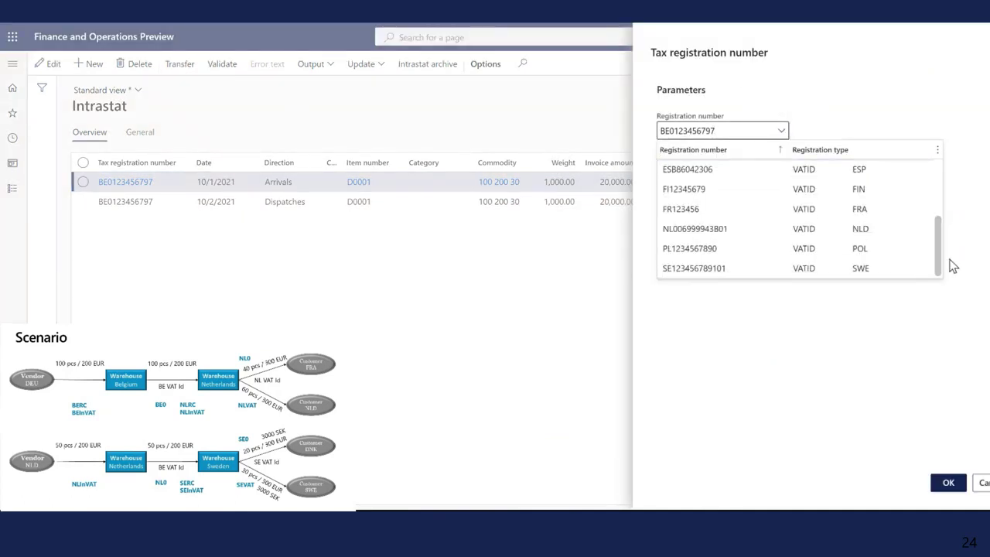
{"action": "left_click", "coordinate": [725, 230]}
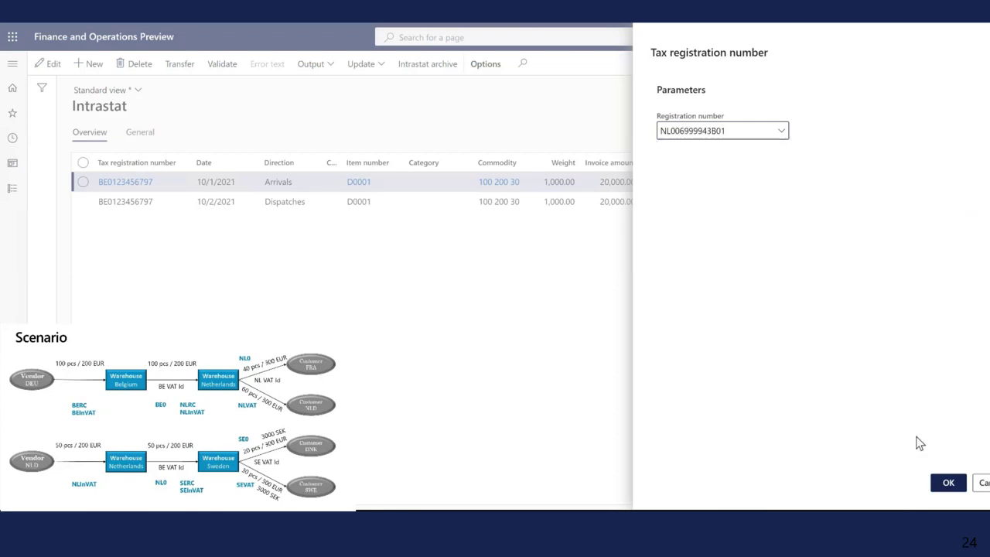
{"action": "left_click", "coordinate": [957, 483]}
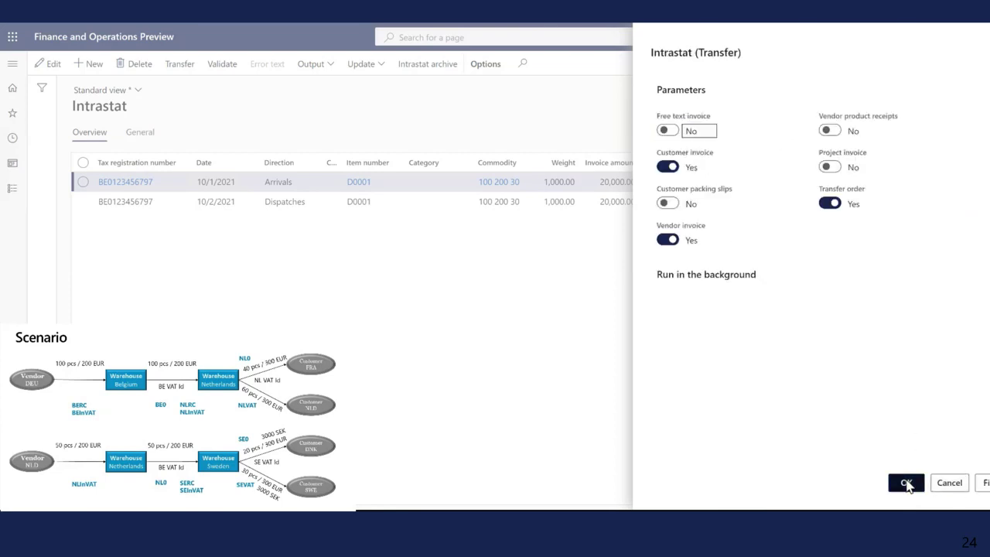
{"action": "left_click", "coordinate": [908, 483]}
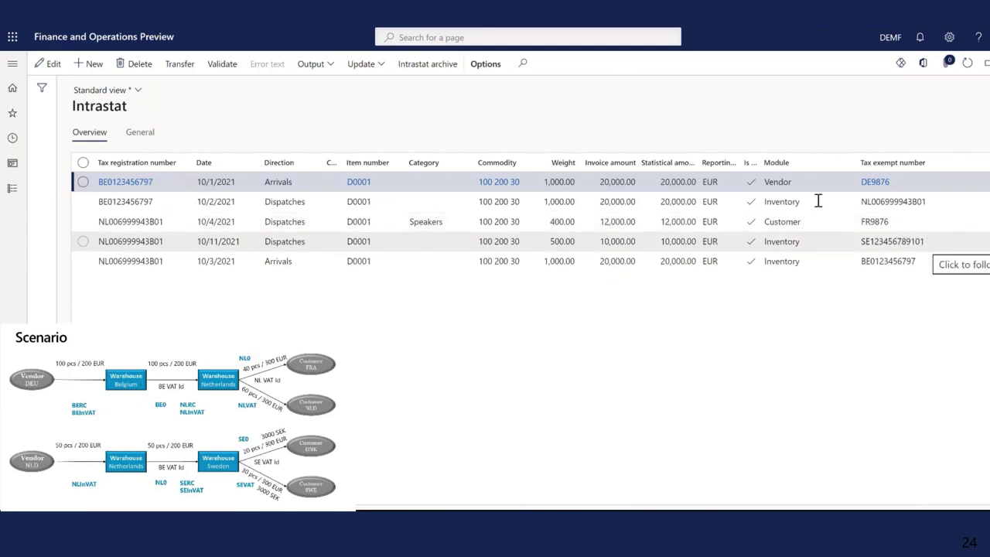
Step: Transfer the Intrastat transactions for the Swedish (SWE) tax registration number and compare the reporting currencies of the Swedish and Dutch lines
{"action": "left_click", "coordinate": [177, 65]}
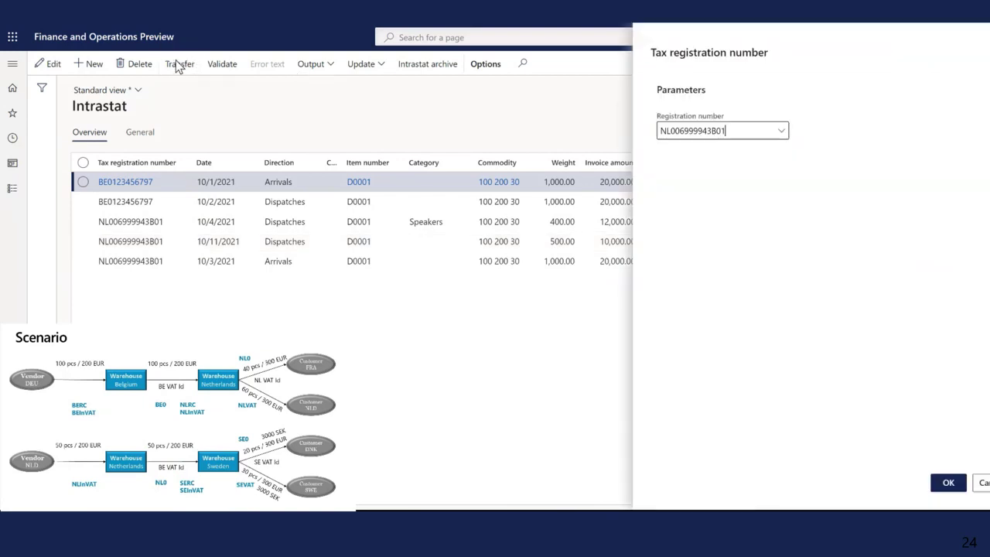
{"action": "left_click", "coordinate": [780, 131]}
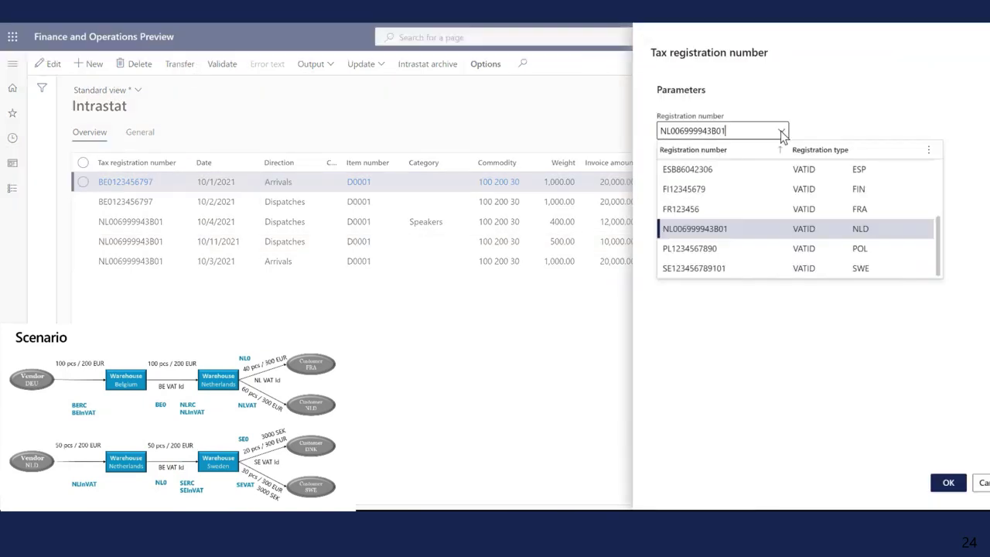
{"action": "left_click", "coordinate": [705, 267]}
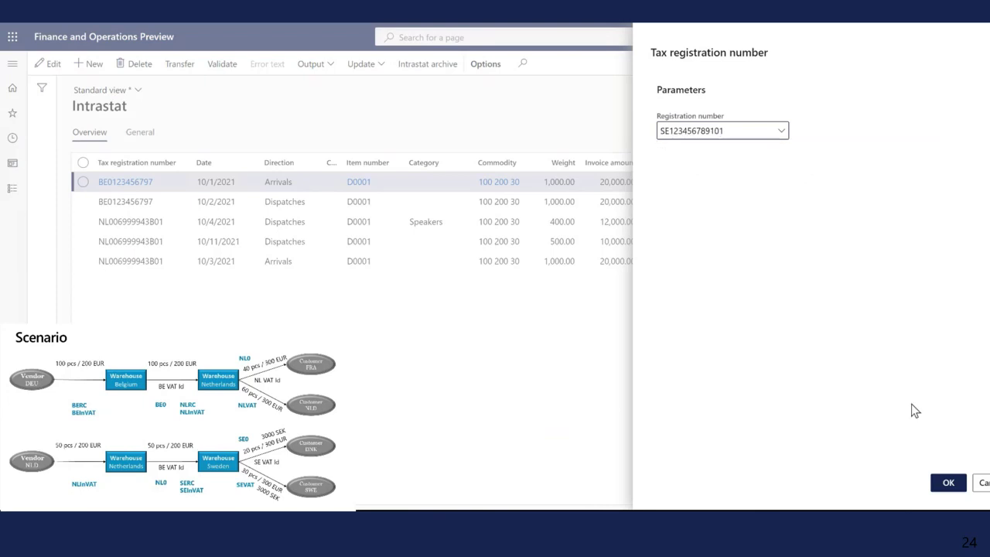
{"action": "left_click", "coordinate": [955, 484]}
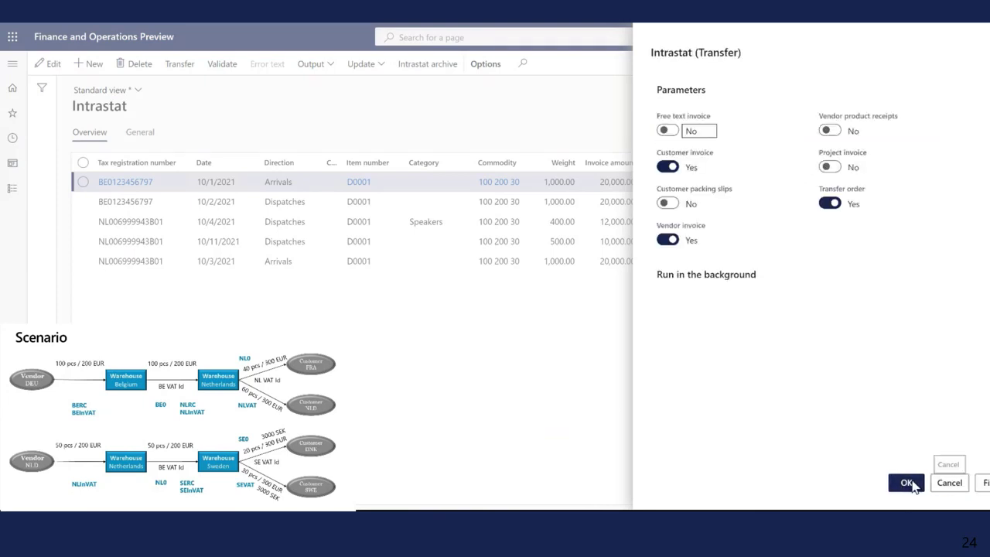
{"action": "left_click", "coordinate": [907, 483]}
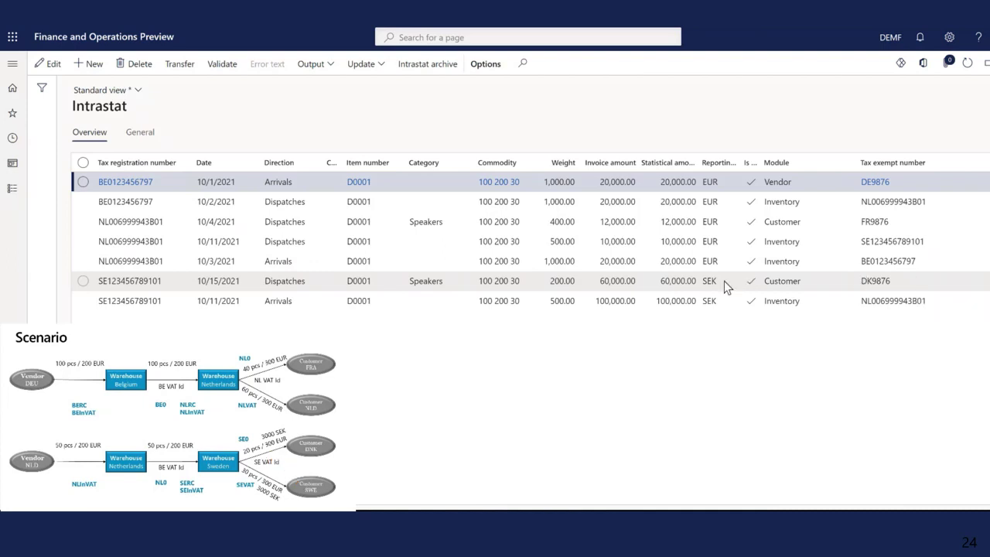
{"action": "left_click_drag", "start_coordinate": [713, 282], "coordinate": [700, 283]}
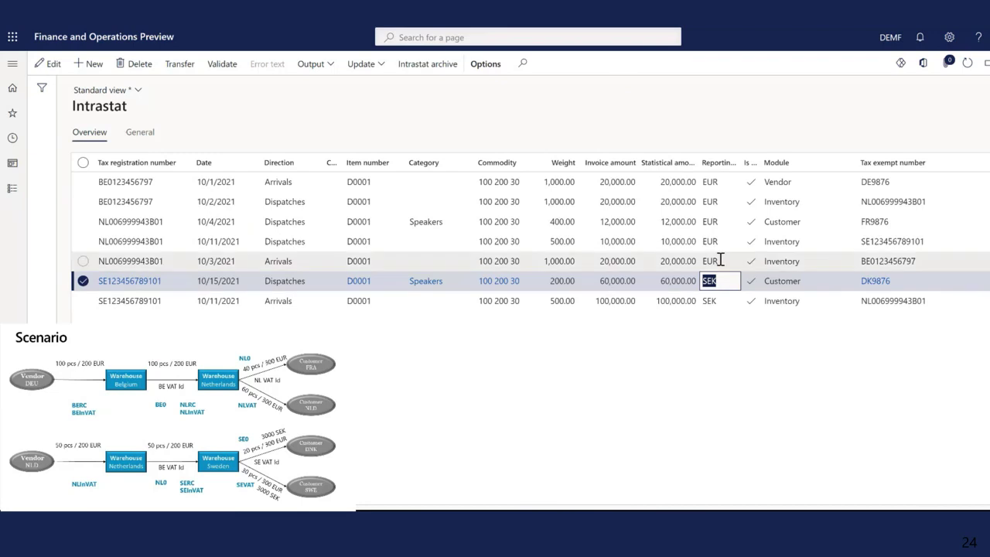
{"action": "left_click_drag", "start_coordinate": [719, 261], "coordinate": [703, 263]}
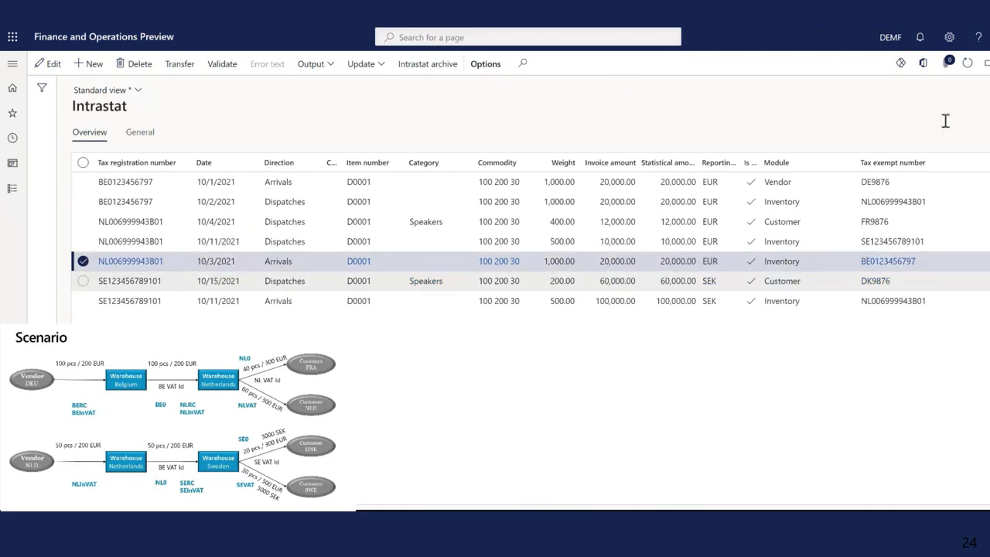
Step: Leave Intrastat and open the EU sales list from the foreign trade declarations
{"action": "left_click", "coordinate": [12, 87]}
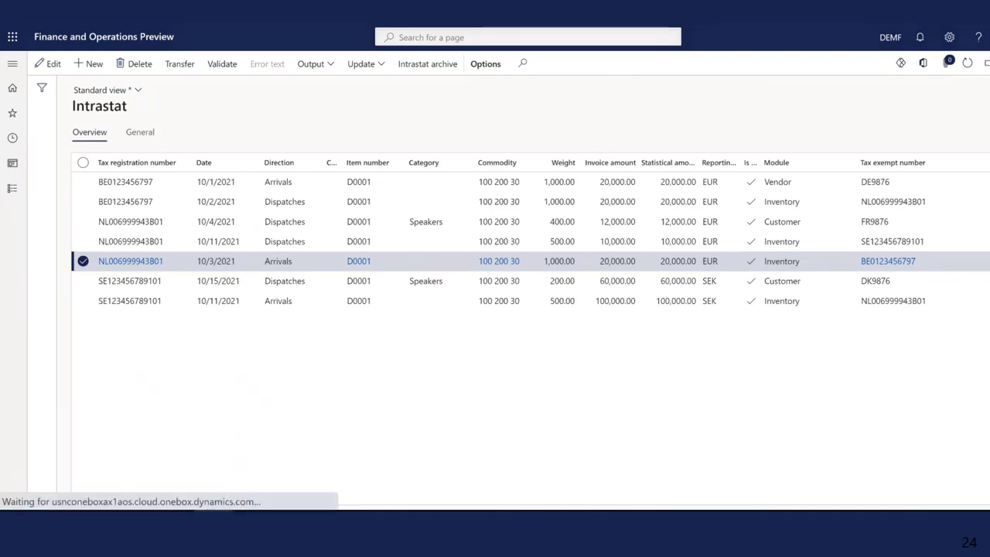
{"action": "left_click", "coordinate": [13, 67]}
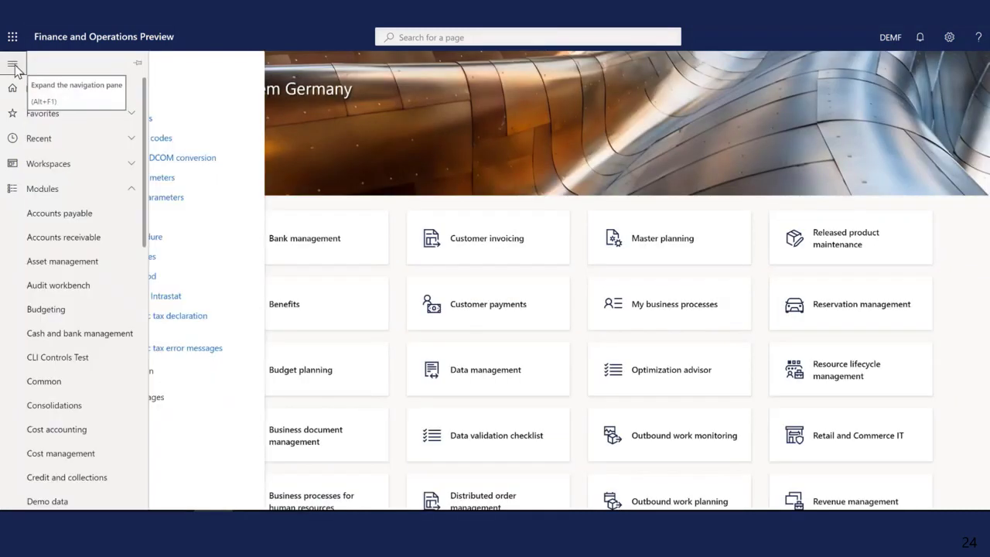
{"action": "left_click", "coordinate": [224, 240]}
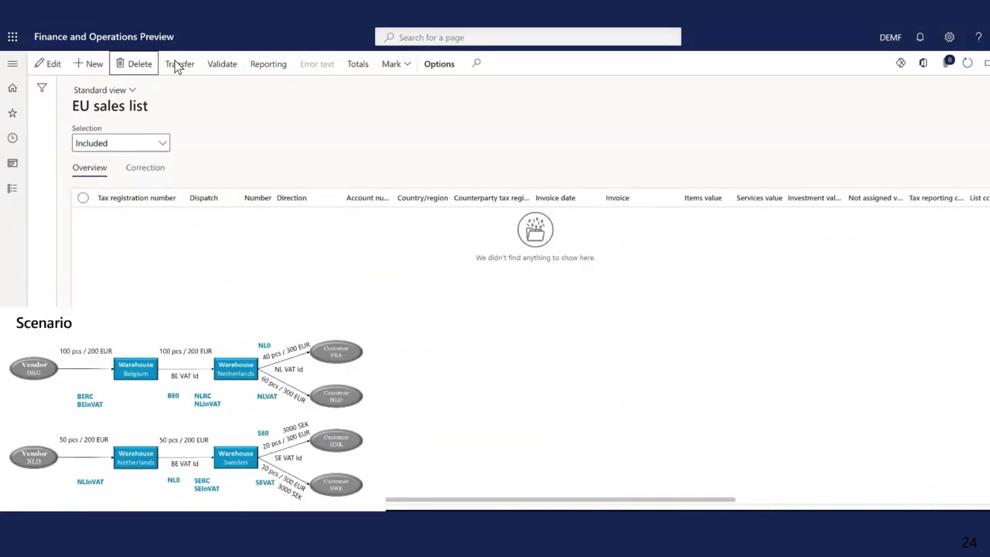
Step: Transfer item sales and transfer order shipments to the EU sales list for the Belgian registration number, reviewing the reporting types and invoice date range
{"action": "left_click", "coordinate": [178, 65]}
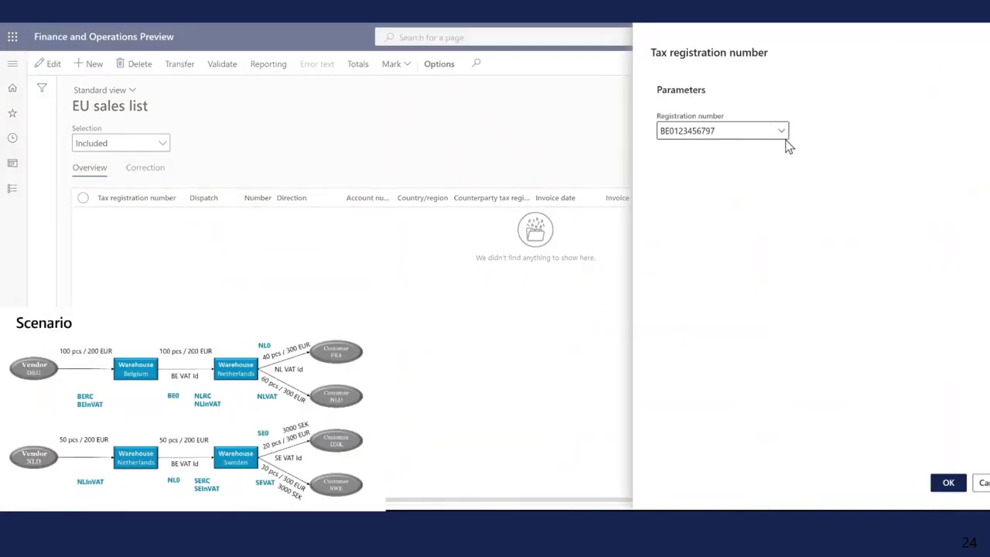
{"action": "left_click", "coordinate": [949, 483]}
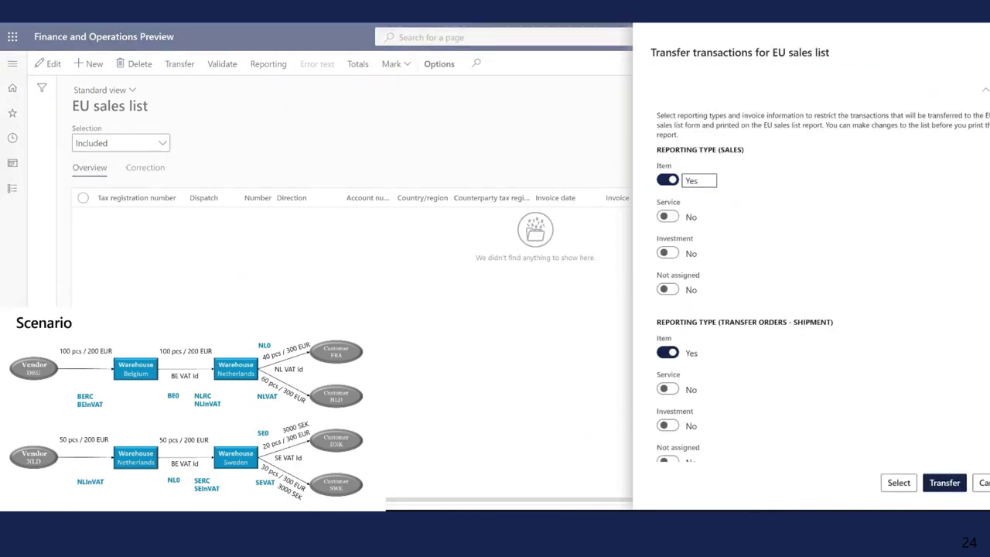
{"action": "scroll", "coordinate": [812, 271], "scroll_direction": "down", "scroll_amount": 5}
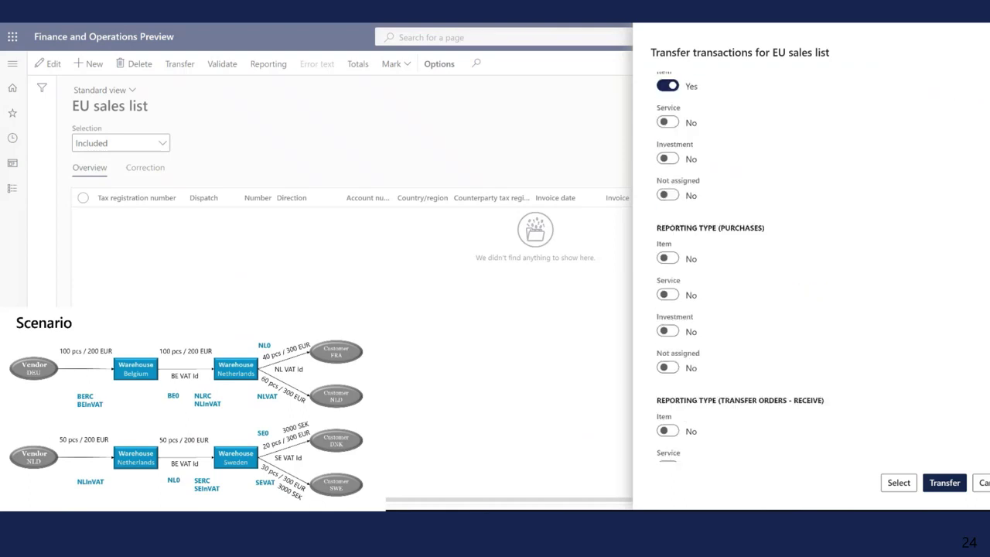
{"action": "scroll", "coordinate": [813, 271], "scroll_direction": "down", "scroll_amount": 5}
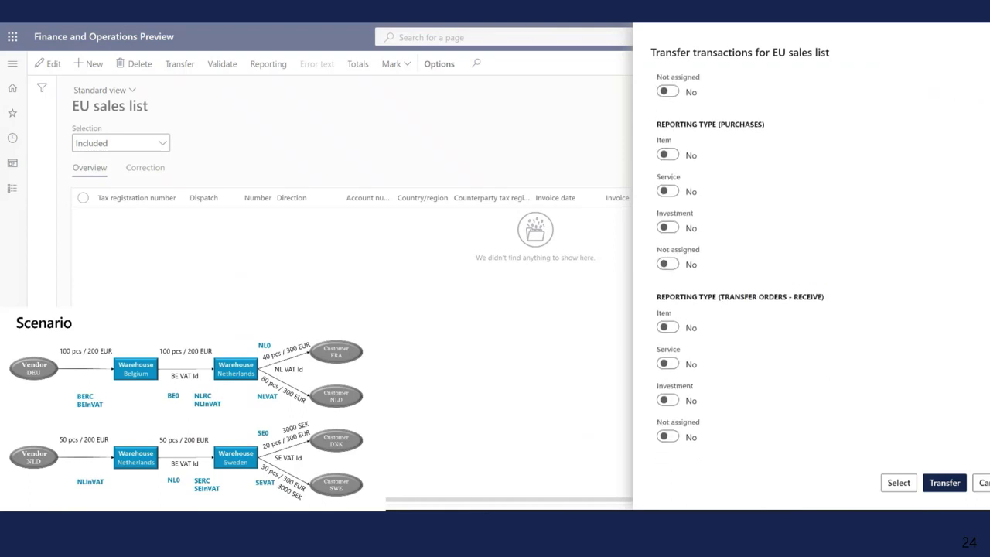
{"action": "scroll", "coordinate": [969, 258], "scroll_direction": "up", "scroll_amount": 10}
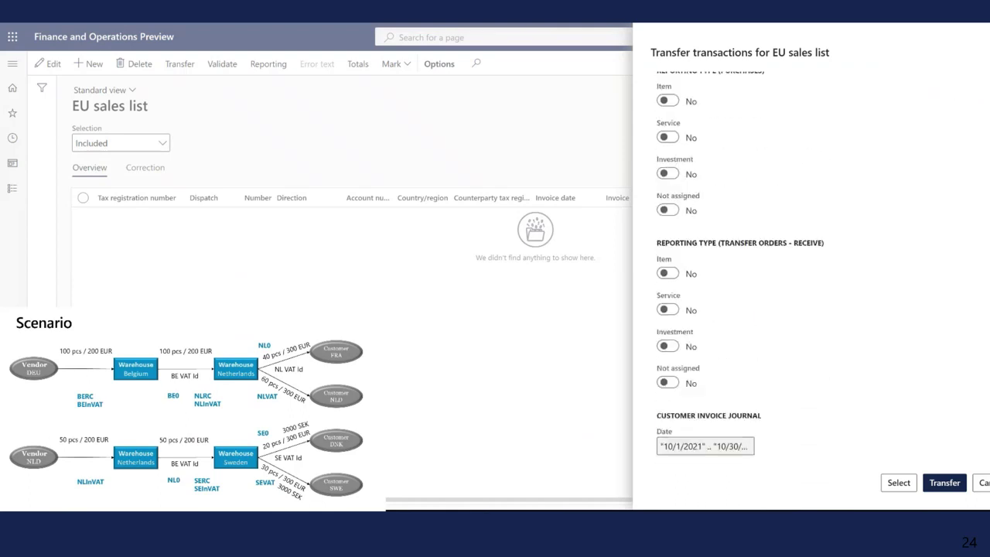
{"action": "left_click", "coordinate": [937, 482]}
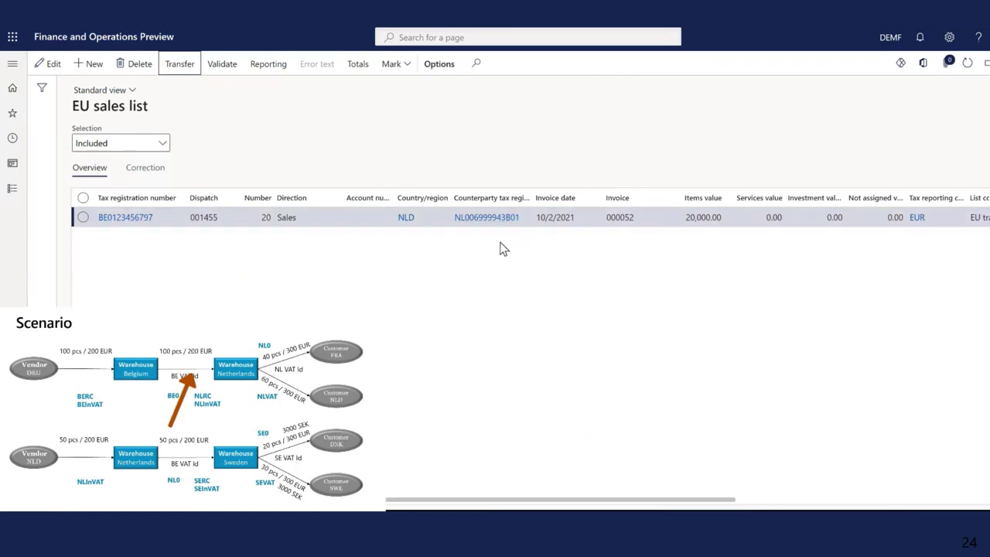
Step: Transfer item sales and transfer order shipments to the EU sales list for the Dutch (NLD) tax registration number
{"action": "left_click", "coordinate": [186, 65]}
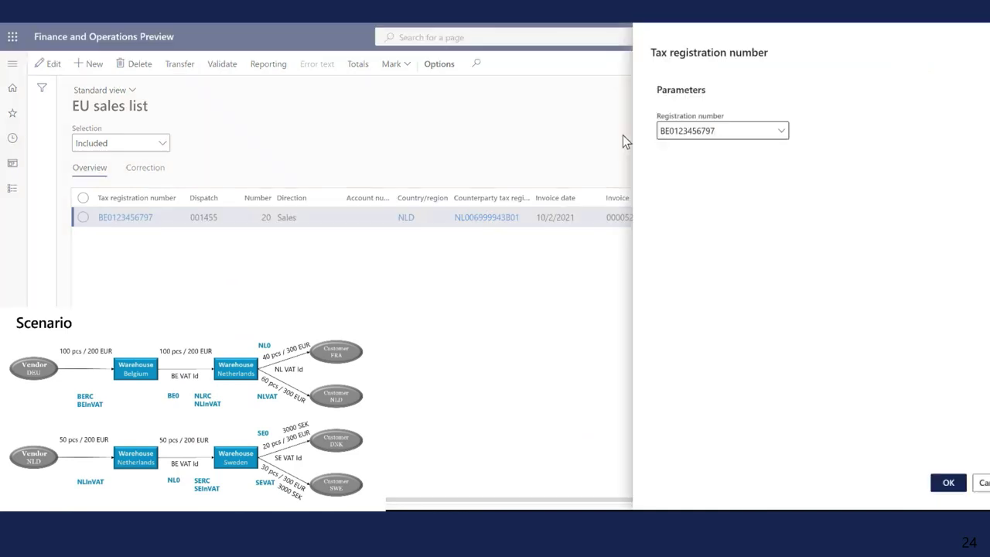
{"action": "left_click", "coordinate": [783, 131]}
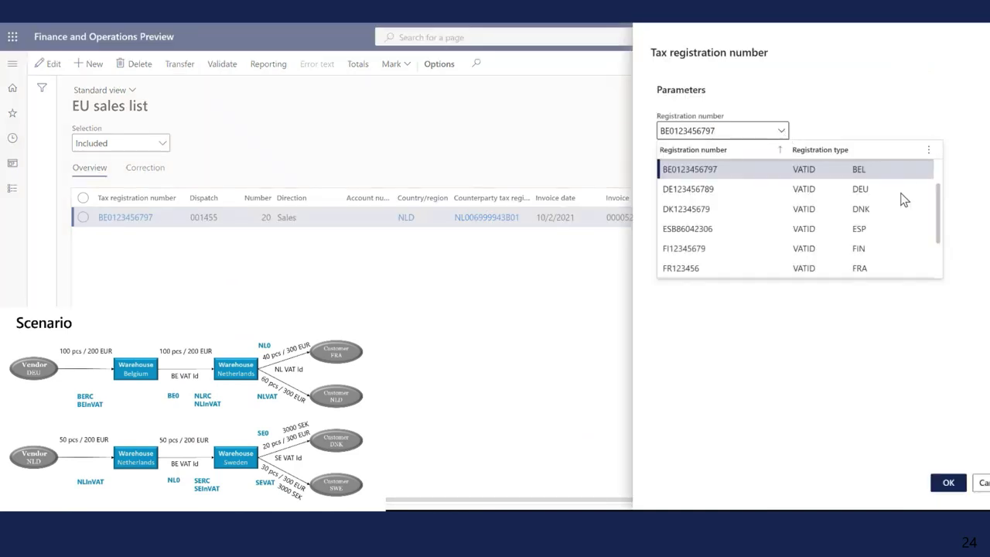
{"action": "scroll", "coordinate": [942, 224], "scroll_direction": "down", "scroll_amount": 3}
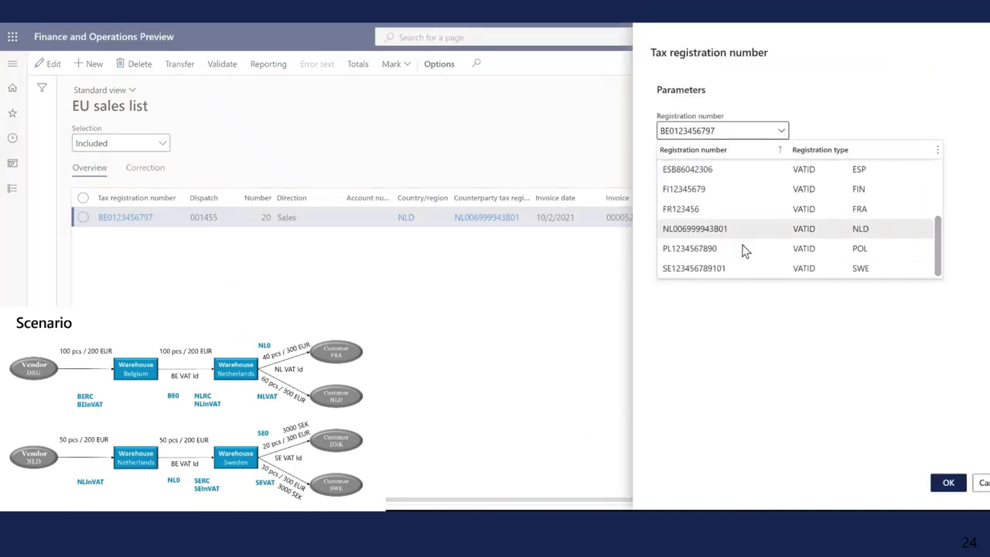
{"action": "left_click", "coordinate": [709, 229]}
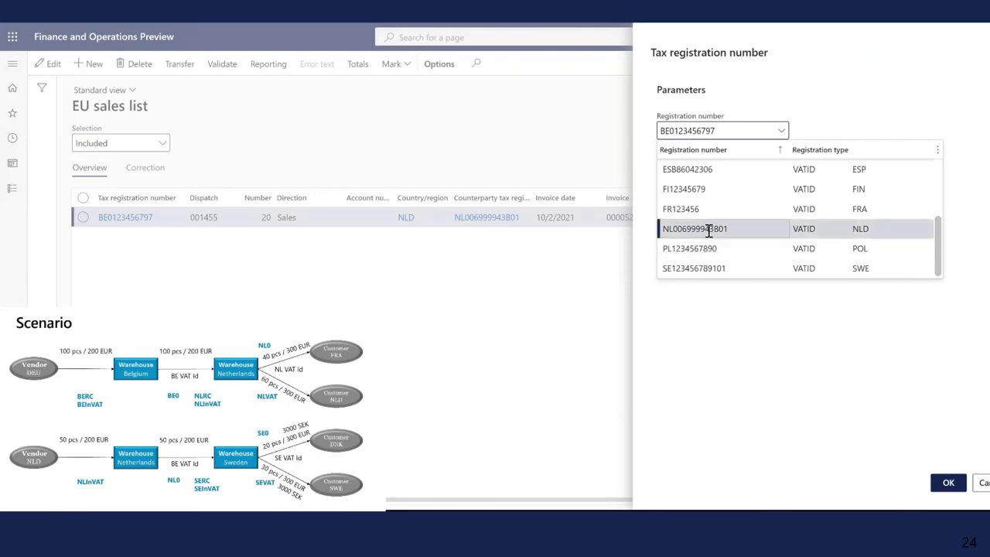
{"action": "left_click", "coordinate": [945, 484]}
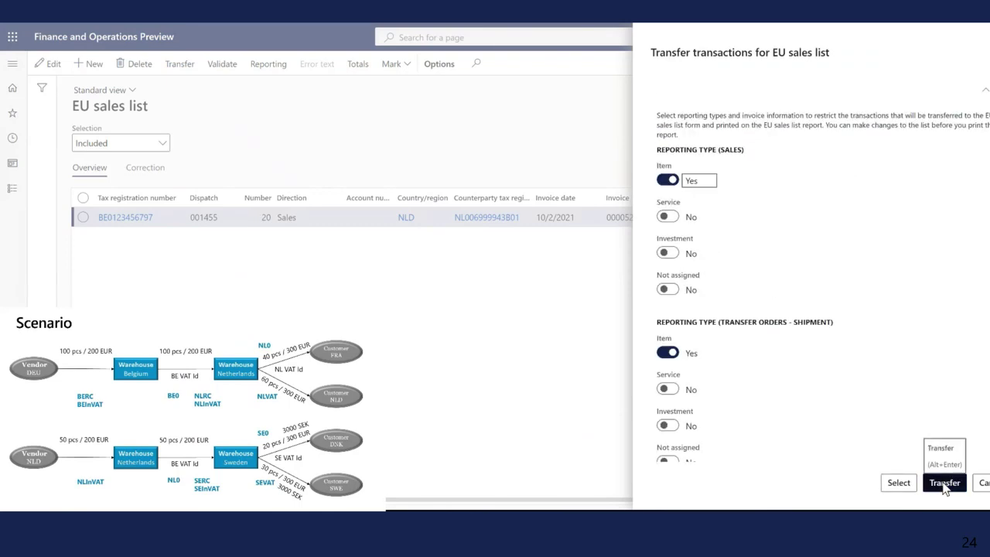
{"action": "left_click", "coordinate": [945, 483]}
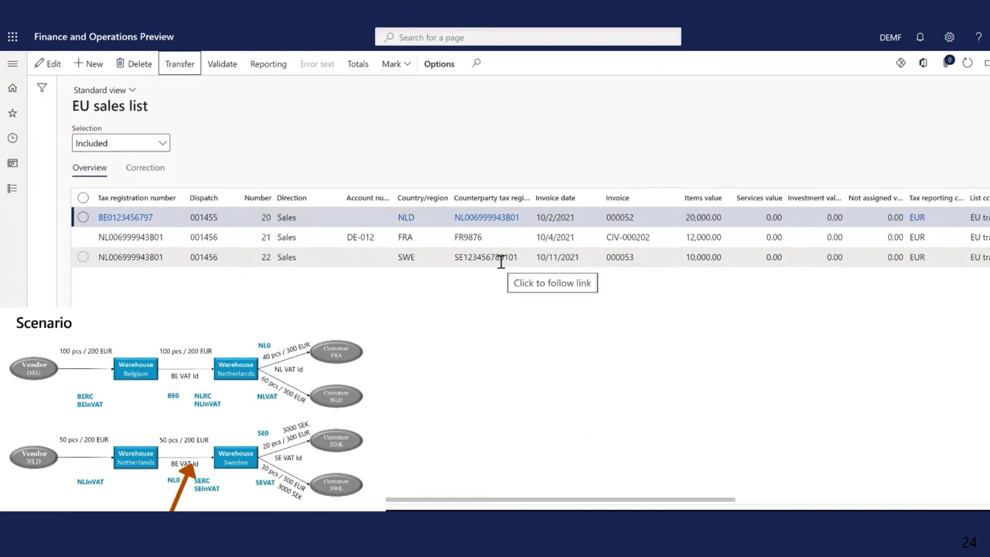
Step: Transfer item sales and transfer order shipments to the EU sales list for the Swedish (SWE) tax registration number and review the transferred line
{"action": "left_click", "coordinate": [179, 67]}
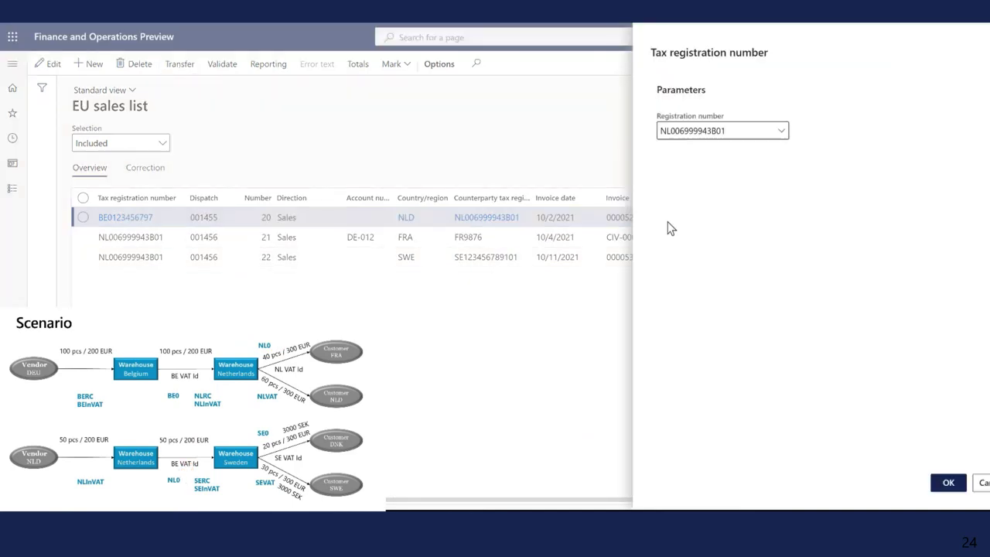
{"action": "left_click", "coordinate": [781, 130]}
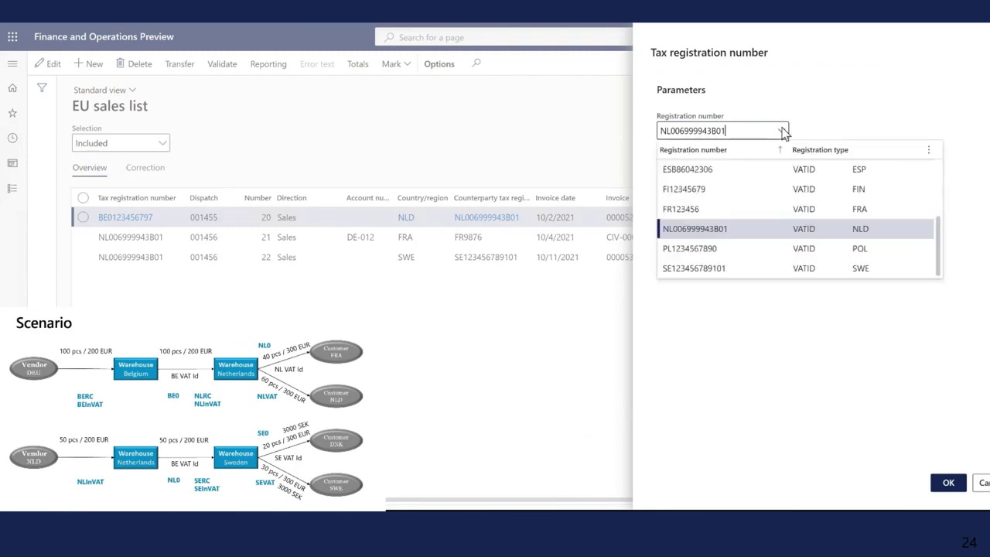
{"action": "left_click", "coordinate": [711, 269]}
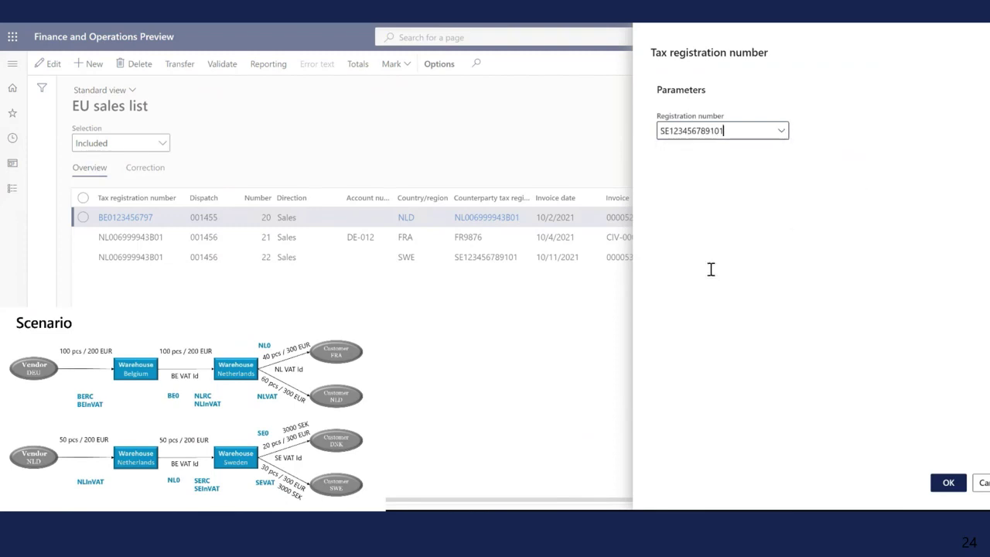
{"action": "left_click", "coordinate": [951, 488]}
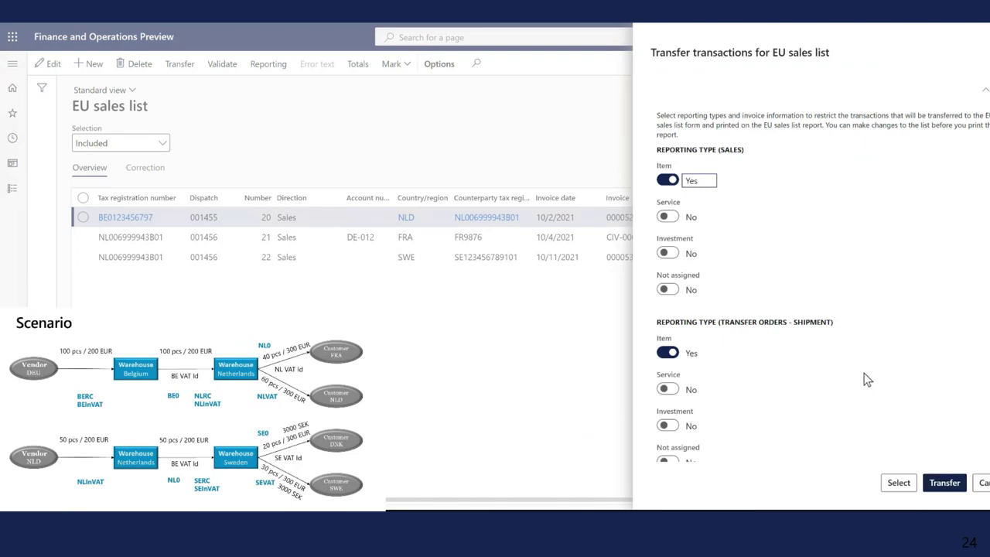
{"action": "left_click", "coordinate": [950, 481]}
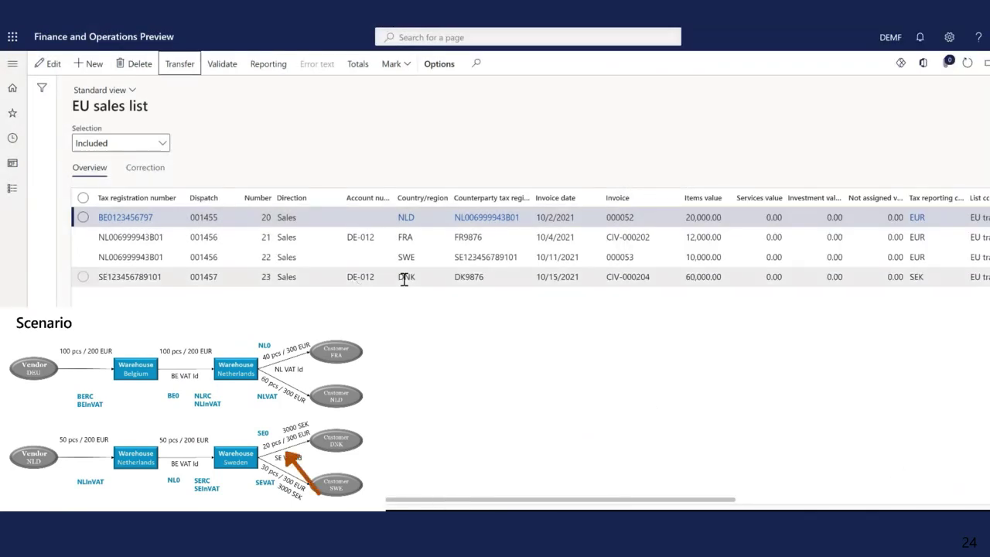
{"action": "left_click_drag", "start_coordinate": [460, 504], "coordinate": [619, 505]}
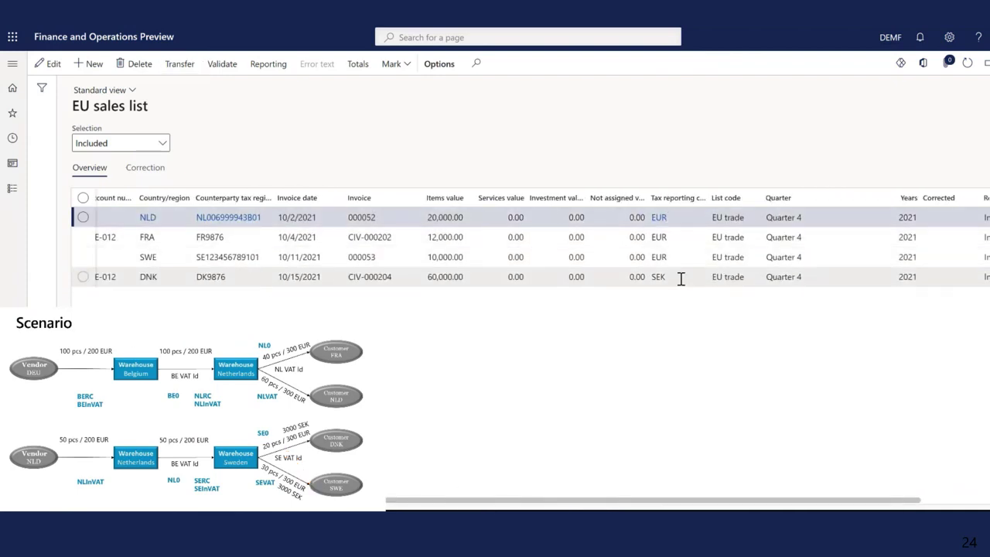
{"action": "left_click_drag", "start_coordinate": [512, 503], "coordinate": [402, 504]}
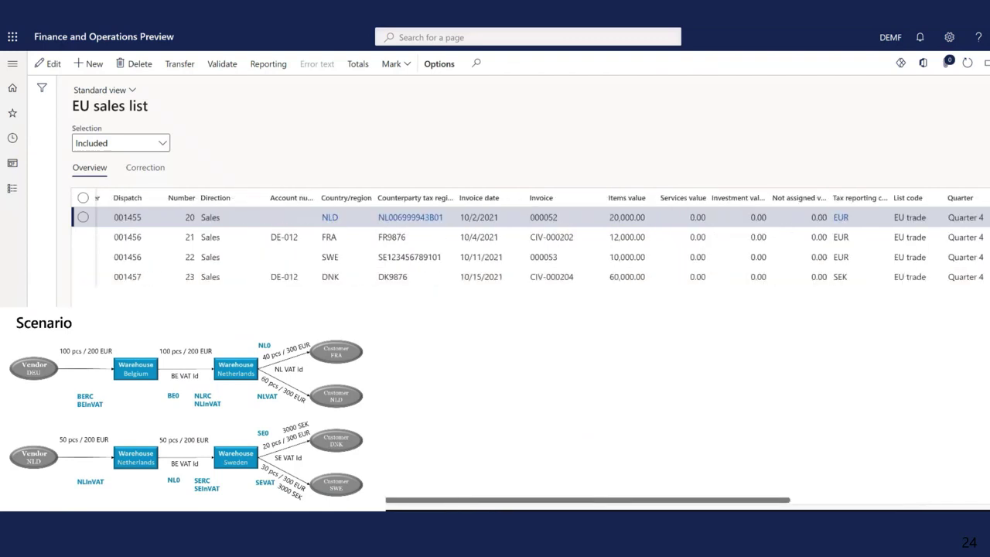
Step: Generate the monthly EU sales list file SE_ESL for the Swedish registration number from 10/1/2021, selecting the listed contact
{"action": "left_click", "coordinate": [272, 63]}
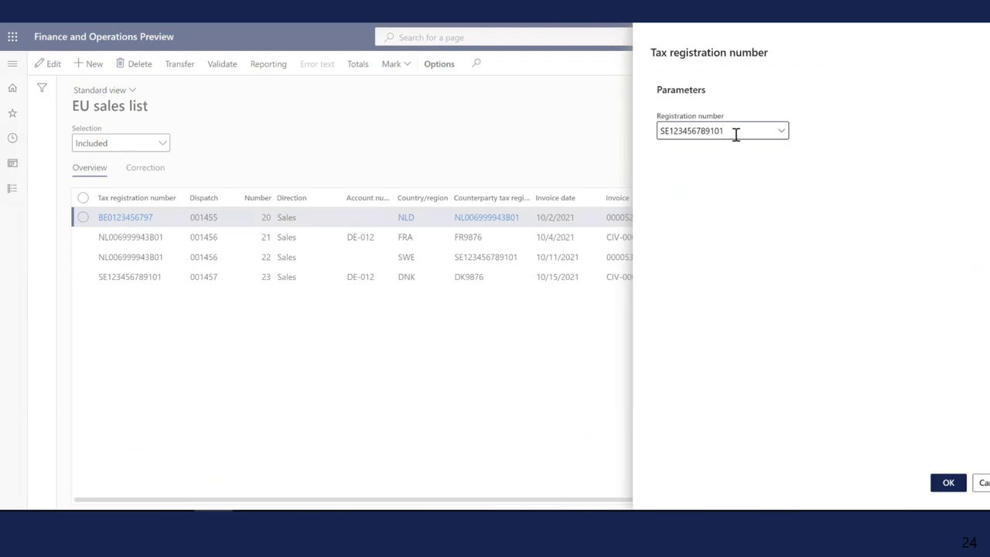
{"action": "left_click_drag", "start_coordinate": [736, 134], "coordinate": [647, 132]}
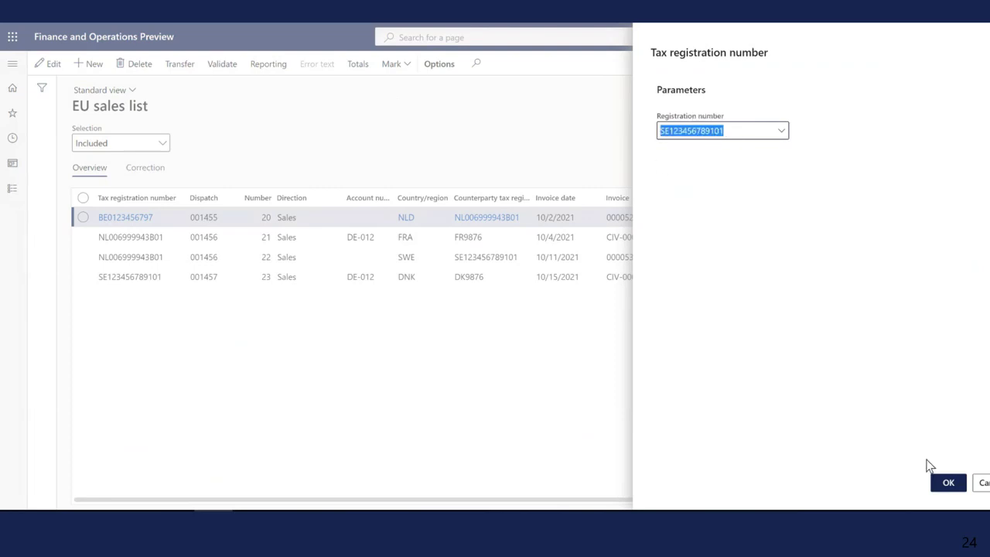
{"action": "left_click", "coordinate": [951, 484]}
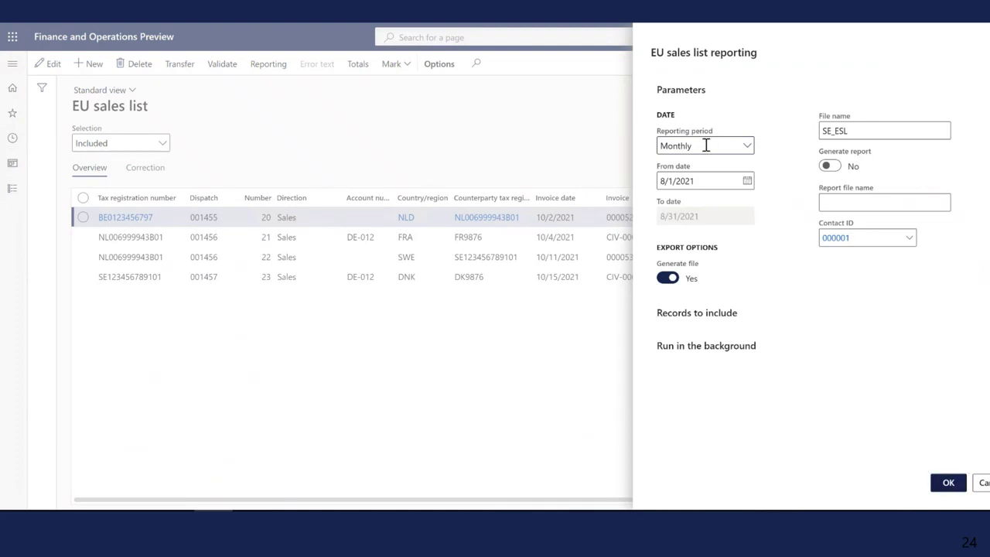
{"action": "left_click_drag", "start_coordinate": [689, 147], "coordinate": [648, 176]}
{"action": "left_click", "coordinate": [679, 181]}
{"action": "type", "text": "10/1/2021"}
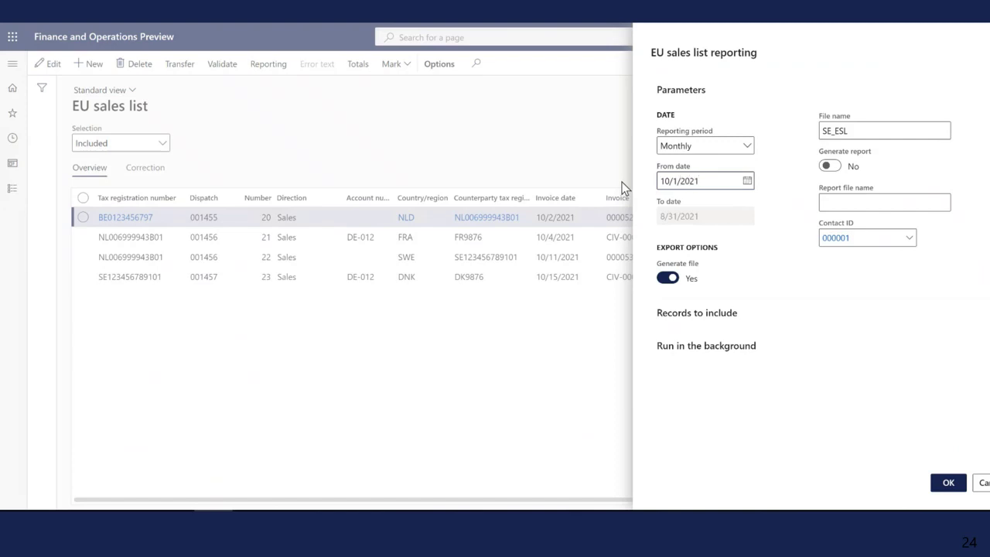
{"action": "left_click", "coordinate": [862, 132]}
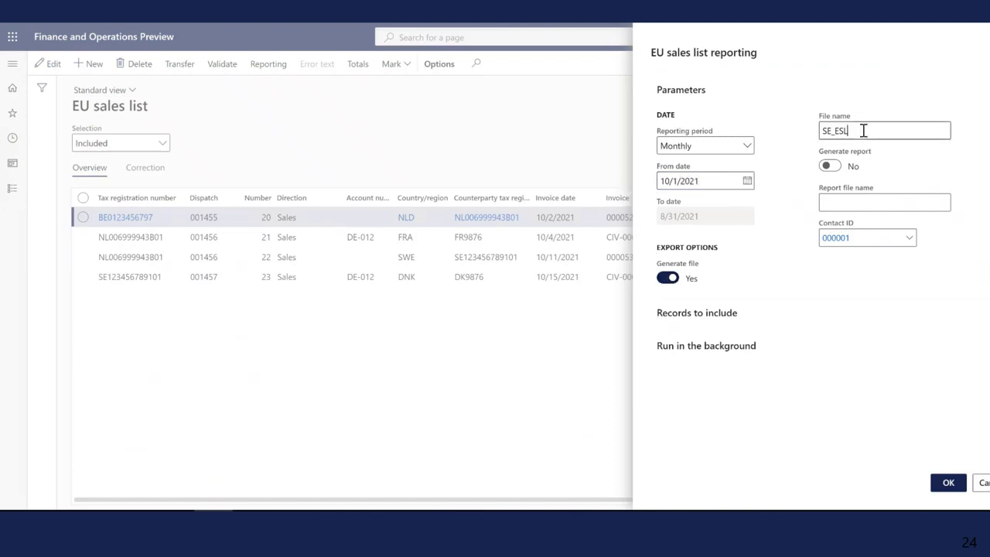
{"action": "left_click", "coordinate": [909, 239]}
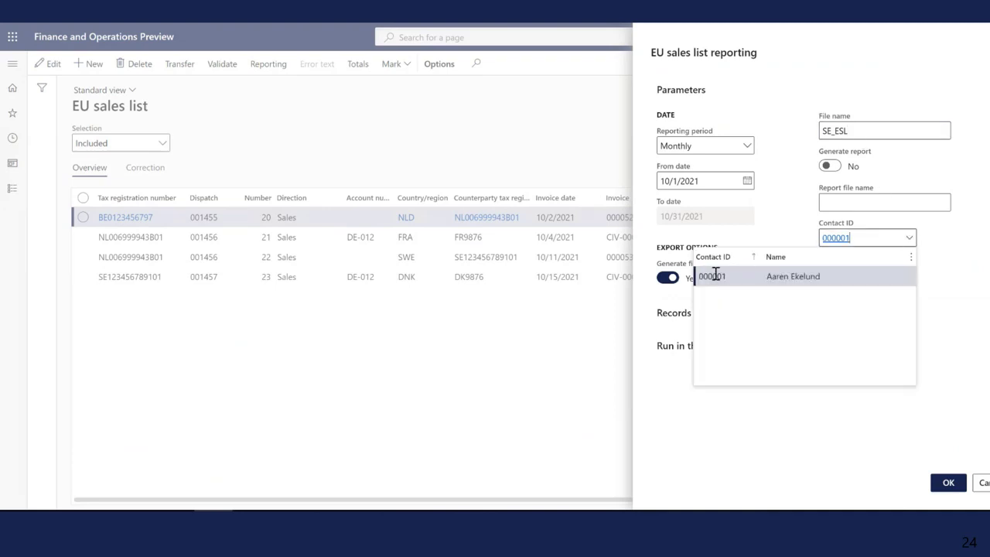
{"action": "left_click", "coordinate": [720, 277]}
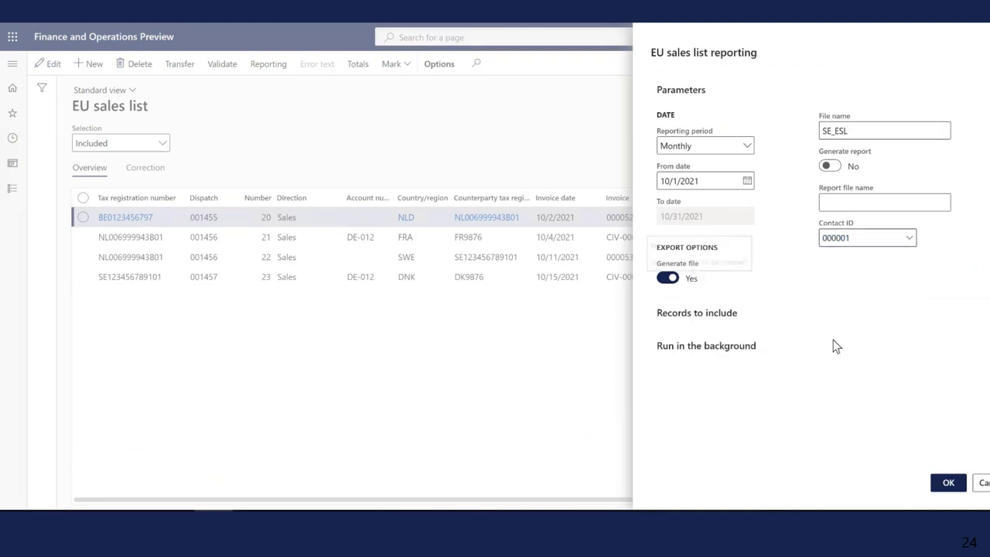
{"action": "left_click", "coordinate": [947, 483]}
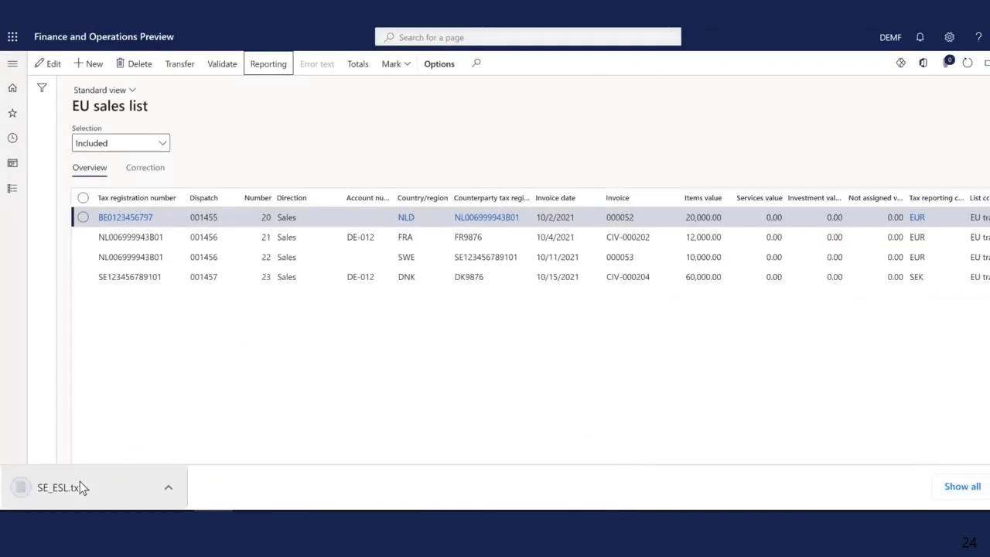
Step: Open the downloaded SE_ESL.txt to examine the reported lines, close it and leave the EU sales list
{"action": "left_click", "coordinate": [80, 483]}
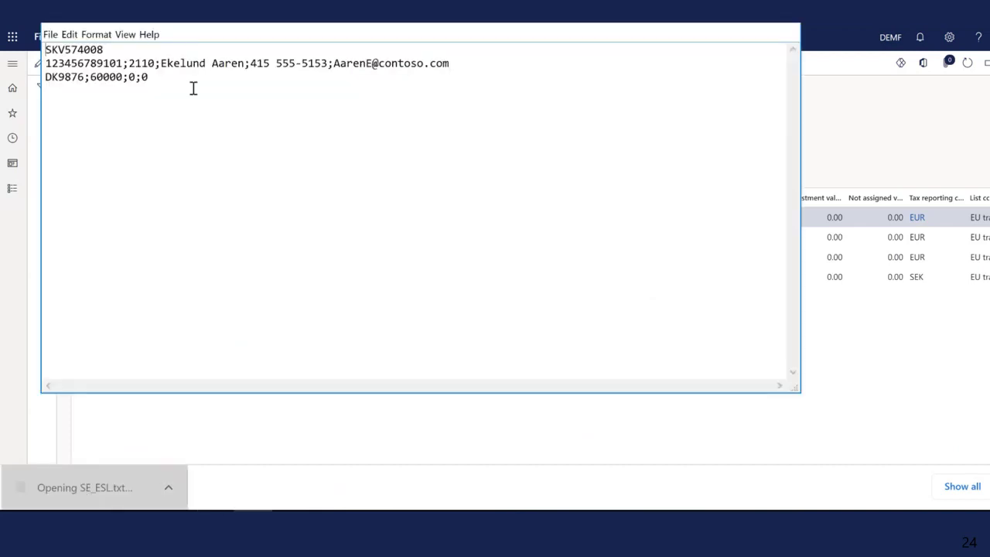
{"action": "left_click", "coordinate": [787, 24]}
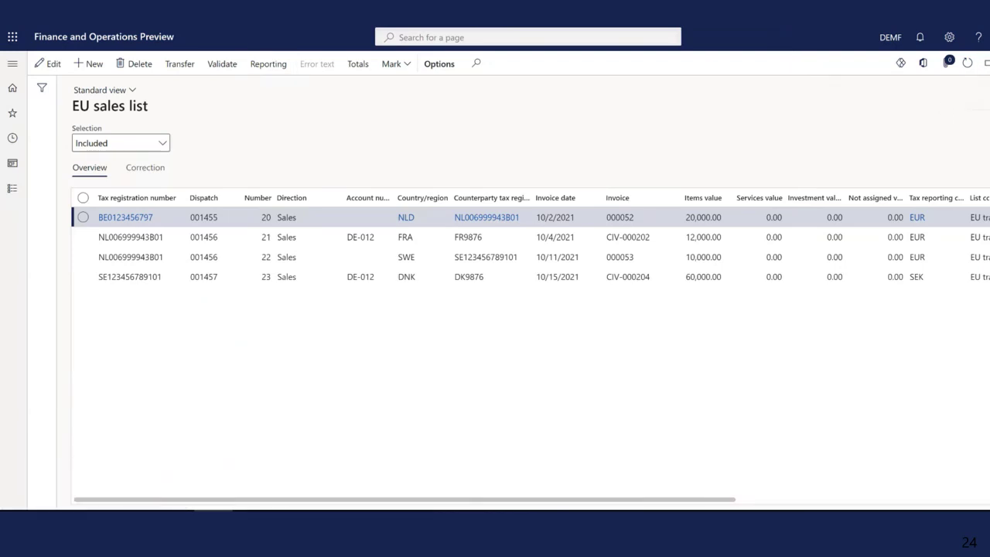
{"action": "key", "text": "Escape"}
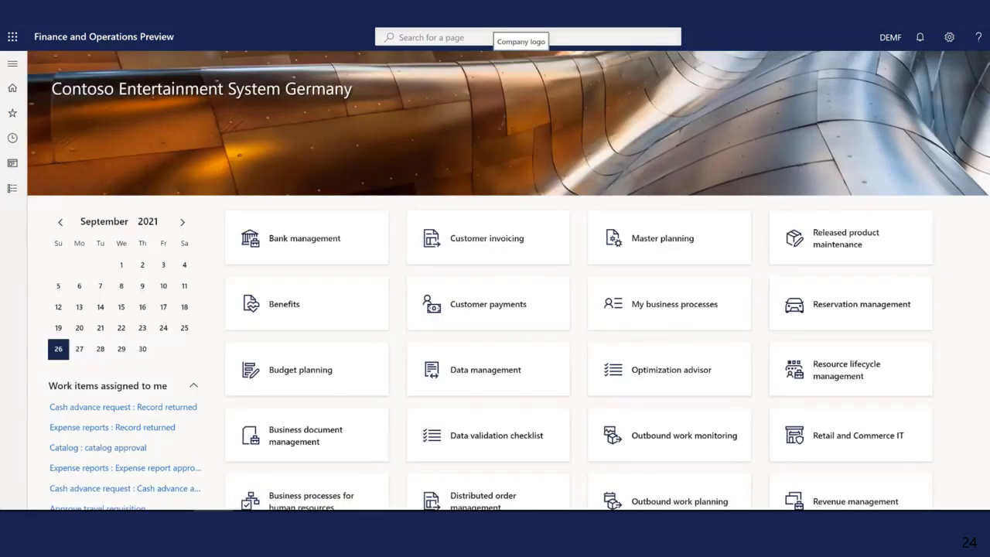